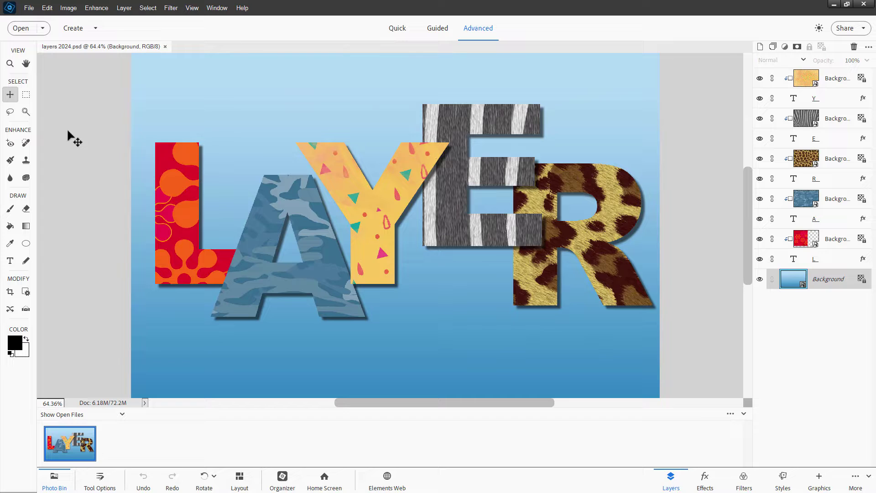
Close layers 2024.psd and create a blank file using the Default Photoshop Elements Size document type, 6 × 4 inches at 300 pixels/inch.
{"action": "left_click", "coordinate": [165, 46]}
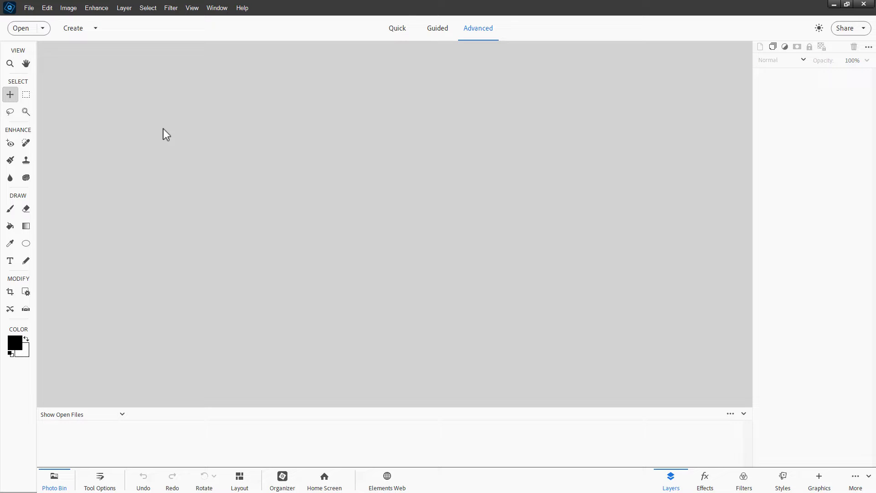
{"action": "left_click", "coordinate": [29, 8]}
{"action": "mouse_move", "coordinate": [33, 19]}
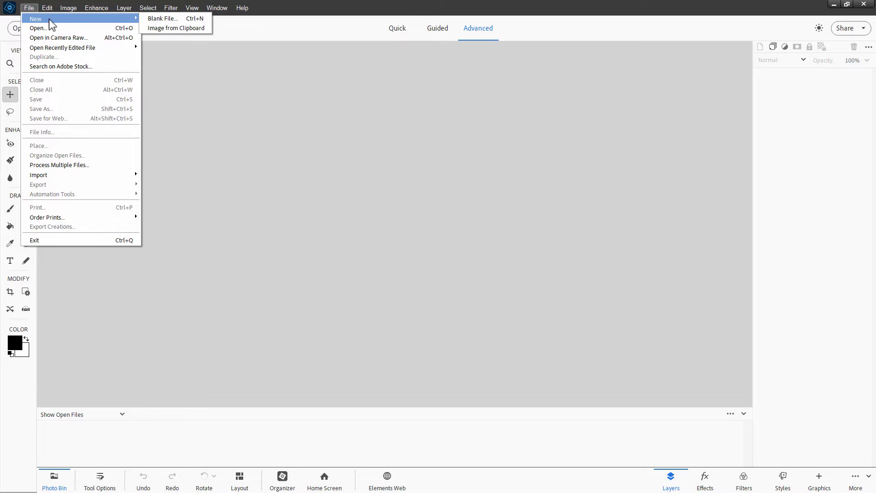
{"action": "left_click", "coordinate": [161, 18]}
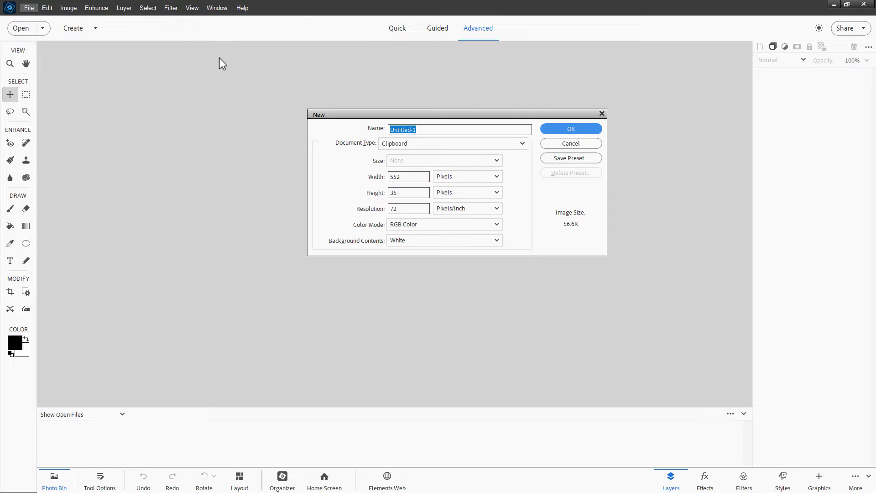
{"action": "left_click", "coordinate": [425, 143]}
{"action": "left_click", "coordinate": [420, 166]}
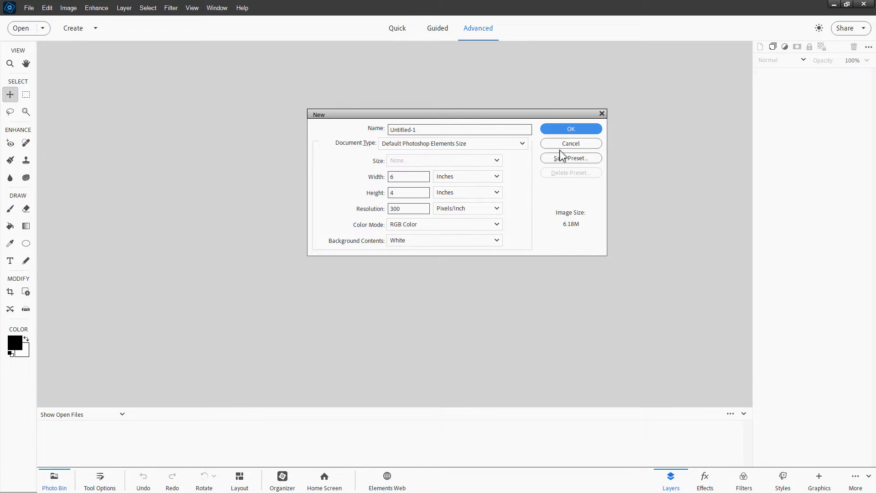
{"action": "key", "text": "Return"}
{"action": "left_click_drag", "start_coordinate": [362, 49], "coordinate": [432, 66]}
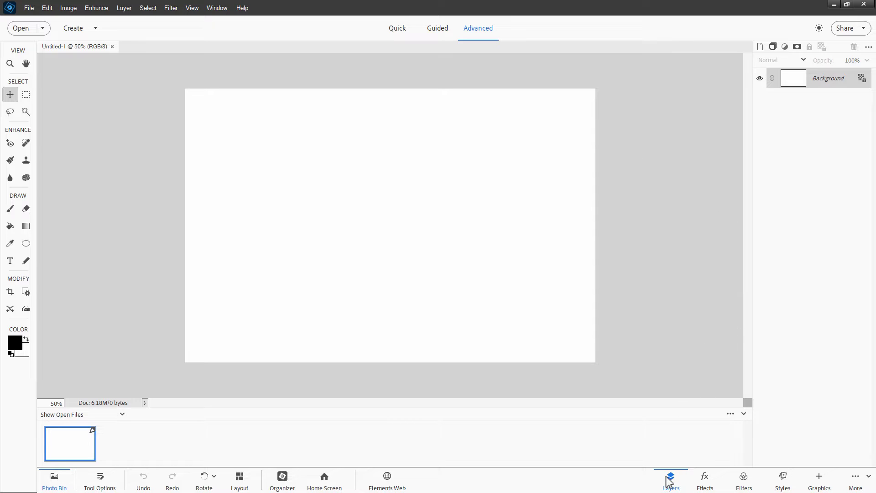
{"action": "left_click", "coordinate": [217, 8]}
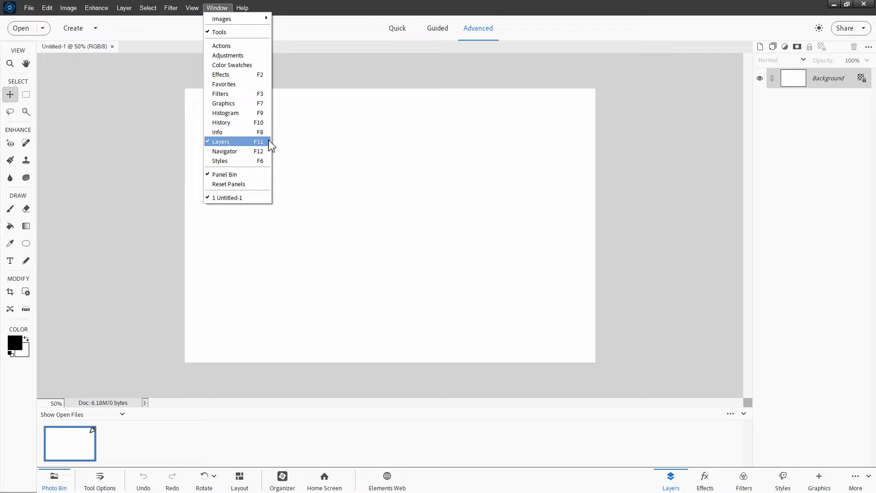
{"action": "left_click", "coordinate": [746, 179]}
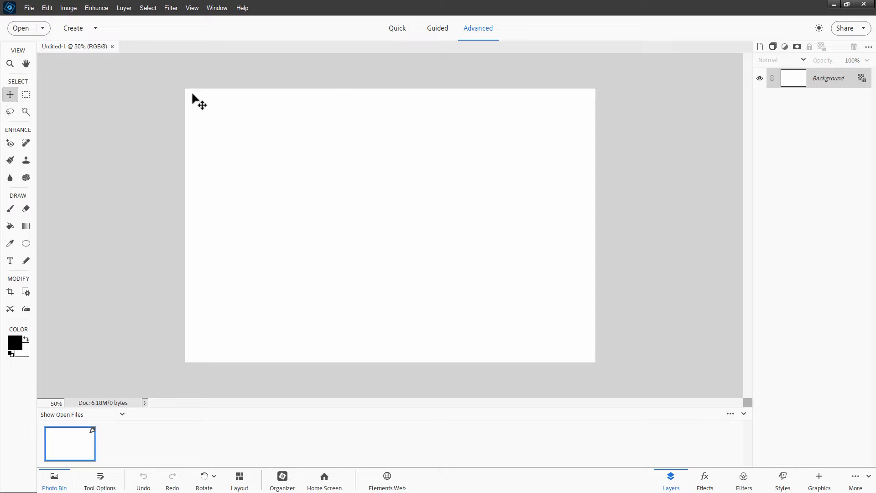
Close the blank untitled file and open add-image-to-layer.bmp from the PSE Essentials folder.
{"action": "left_click", "coordinate": [113, 47]}
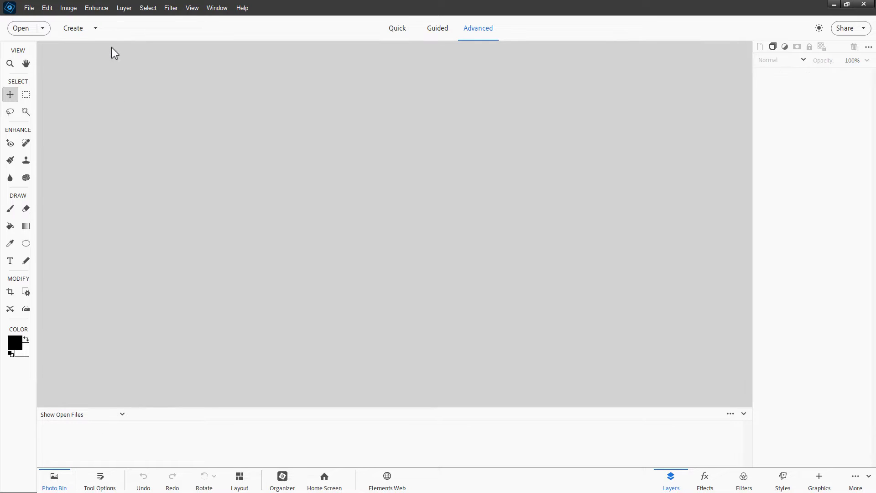
{"action": "left_click", "coordinate": [28, 7]}
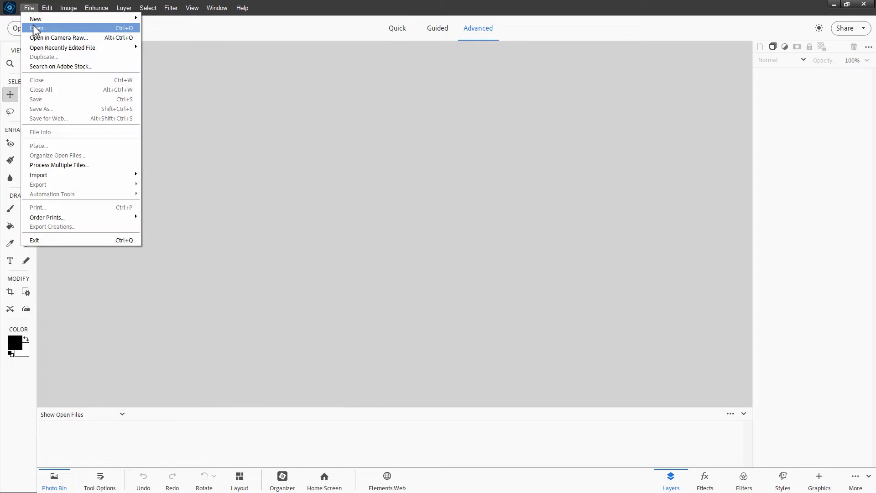
{"action": "left_click", "coordinate": [33, 25]}
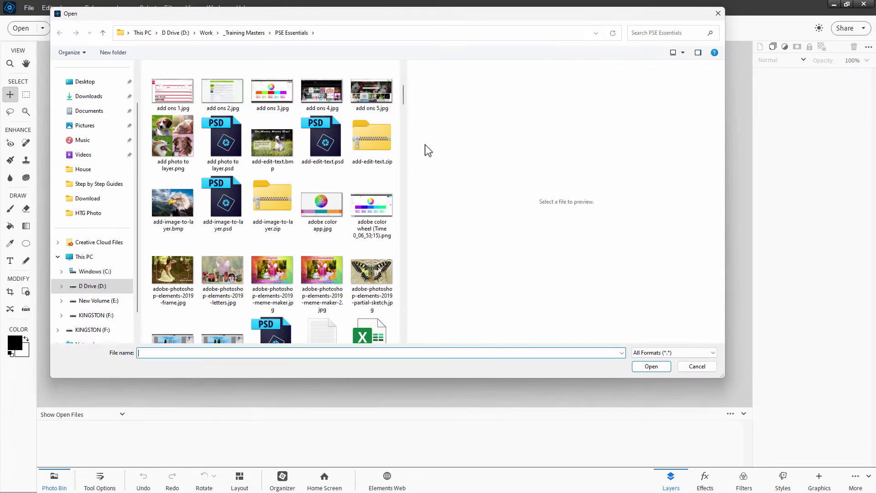
{"action": "left_click", "coordinate": [173, 208]}
{"action": "left_click", "coordinate": [652, 366]}
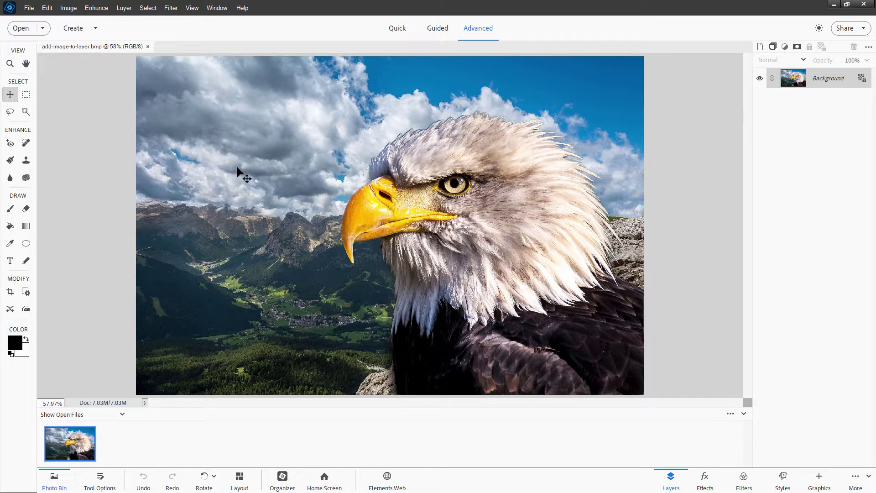
{"action": "left_click", "coordinate": [100, 9]}
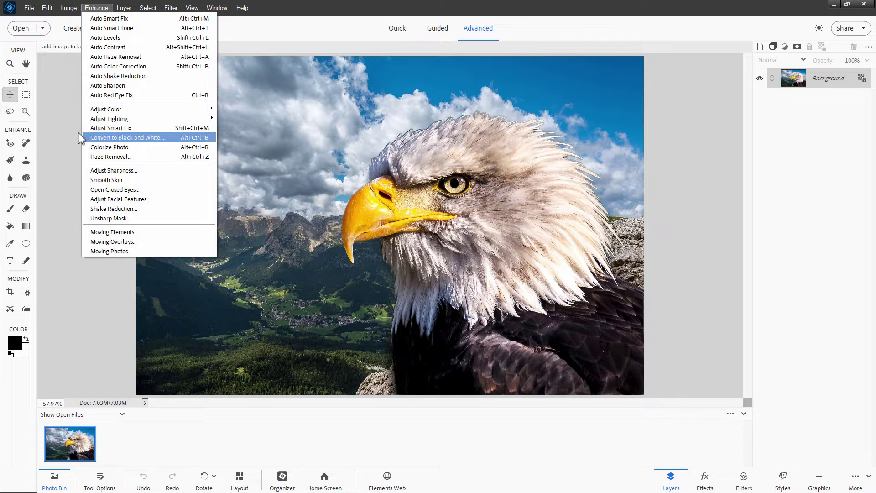
{"action": "left_click", "coordinate": [430, 228]}
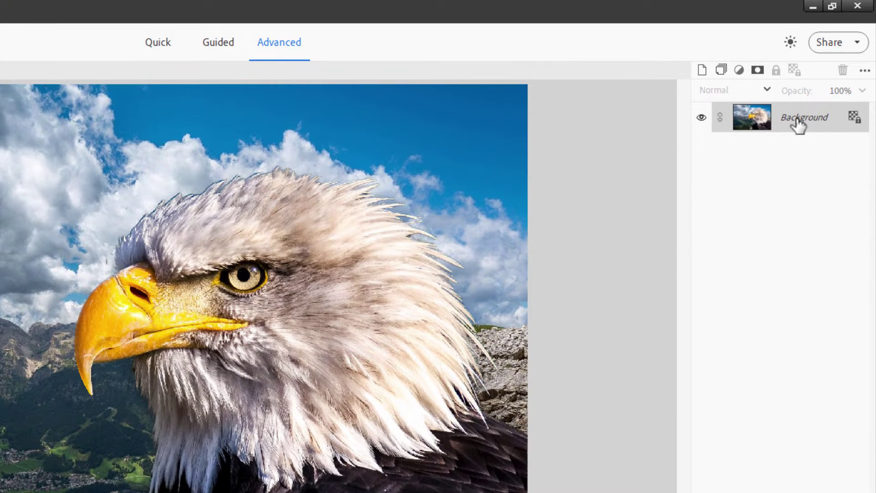
Duplicate the eagle photo's Background layer, accepting the default duplicate settings.
{"action": "right_click", "coordinate": [798, 126]}
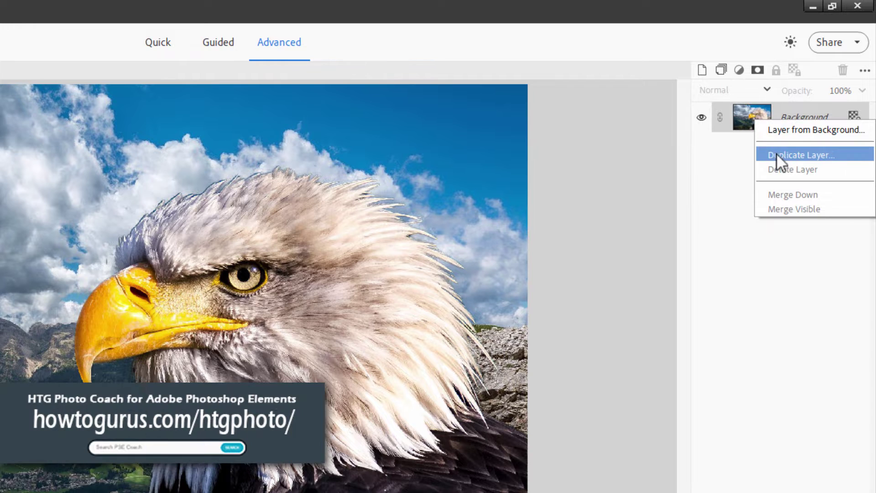
{"action": "left_click", "coordinate": [806, 155]}
{"action": "left_click", "coordinate": [349, 223]}
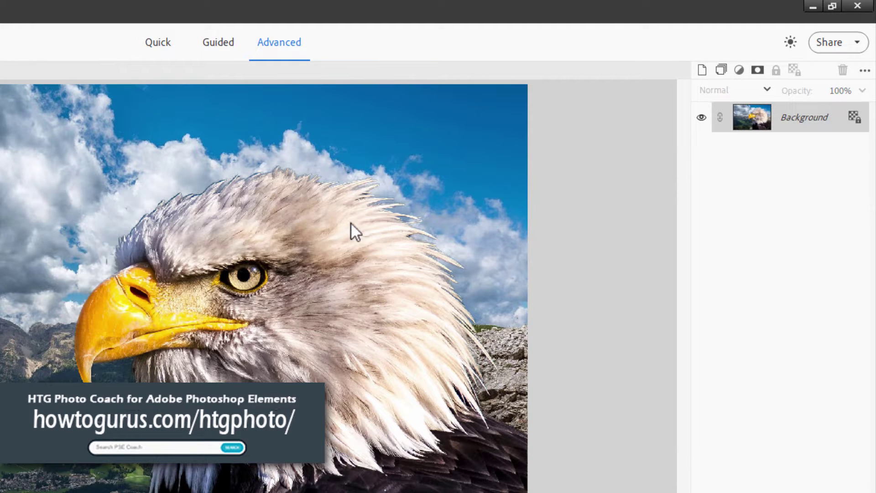
Toggle the visibility of Background and Background copy in turn, leaving Background hidden and Background copy shown.
{"action": "left_click", "coordinate": [702, 147]}
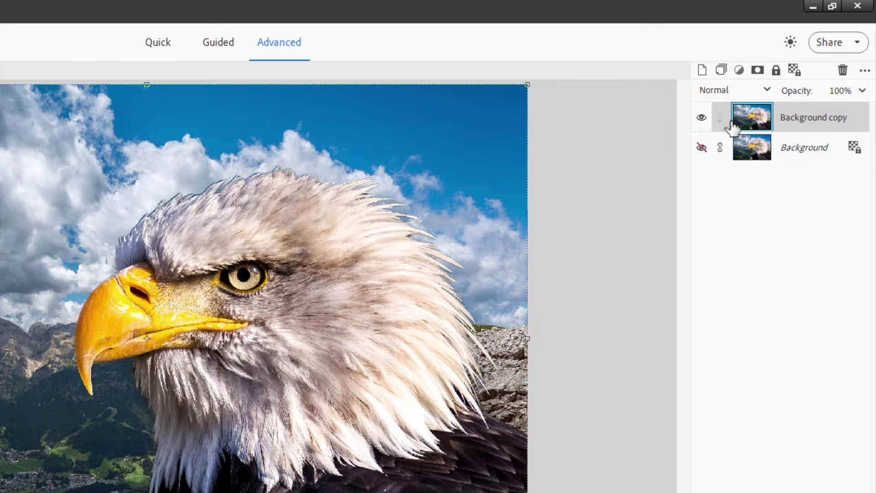
{"action": "left_click", "coordinate": [702, 118]}
{"action": "left_click", "coordinate": [702, 148]}
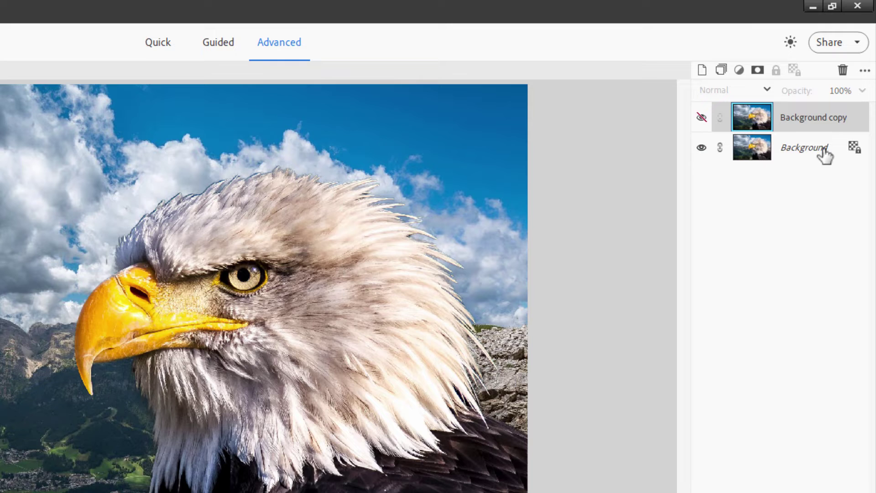
{"action": "left_click", "coordinate": [702, 147]}
{"action": "left_click", "coordinate": [702, 118]}
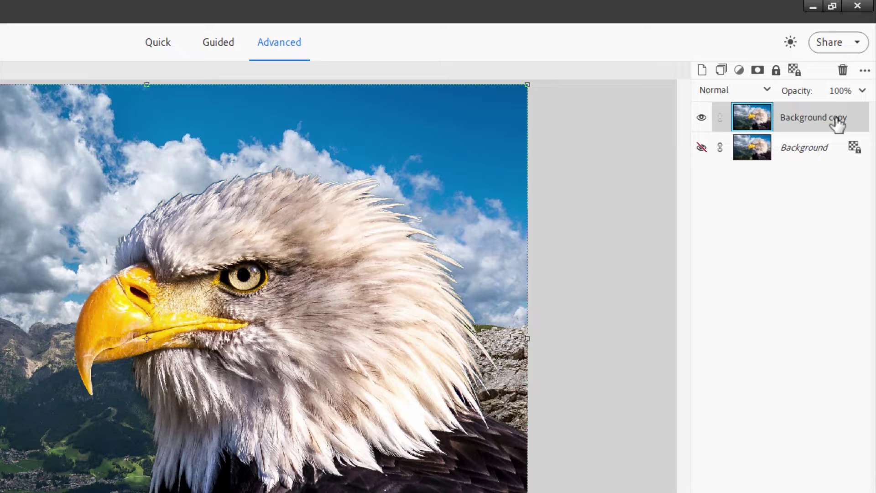
{"action": "right_click", "coordinate": [830, 128]}
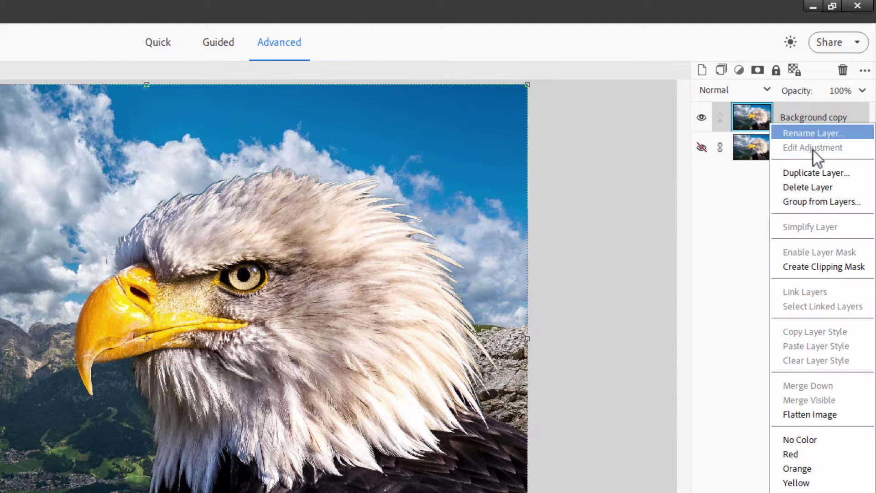
{"action": "left_click", "coordinate": [786, 172]}
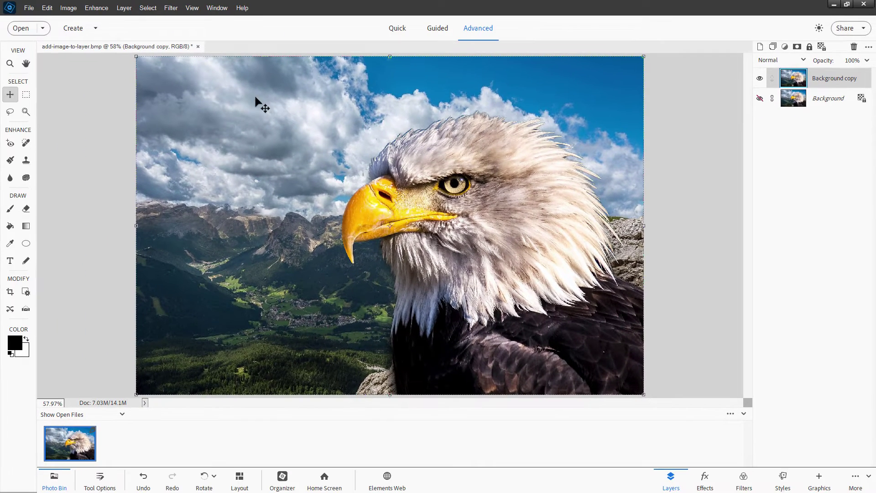
{"action": "left_click", "coordinate": [122, 8]}
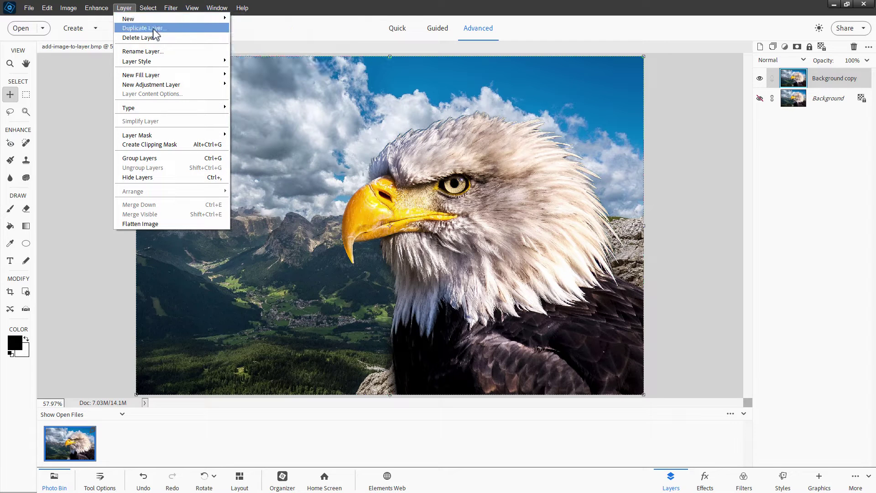
{"action": "mouse_move", "coordinate": [137, 18]}
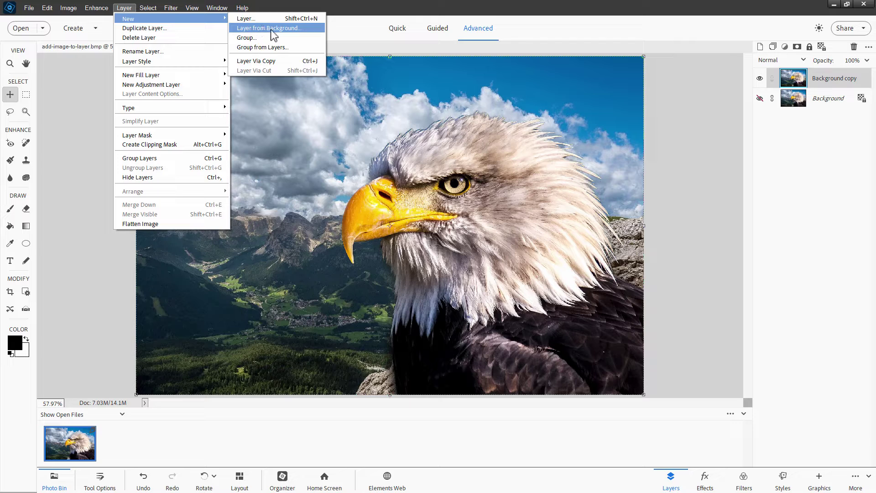
{"action": "left_click", "coordinate": [686, 103]}
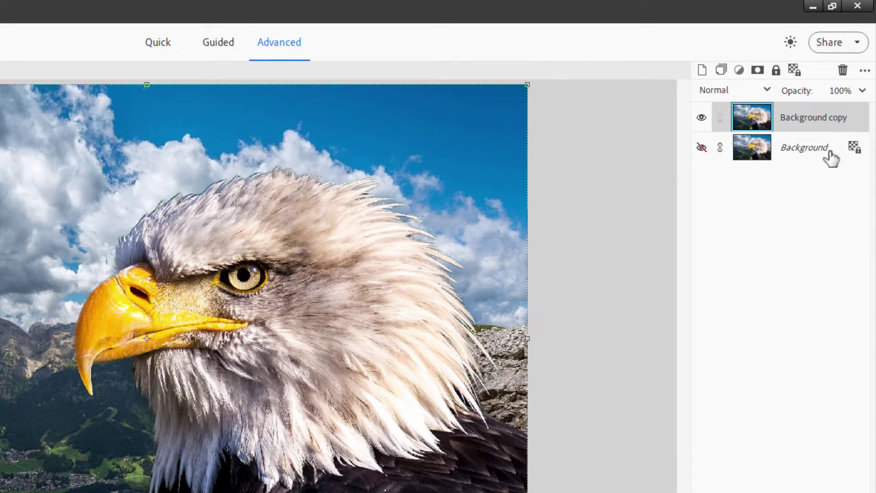
Select the Background layer and make it the only visible layer, hiding Background copy.
{"action": "right_click", "coordinate": [802, 150]}
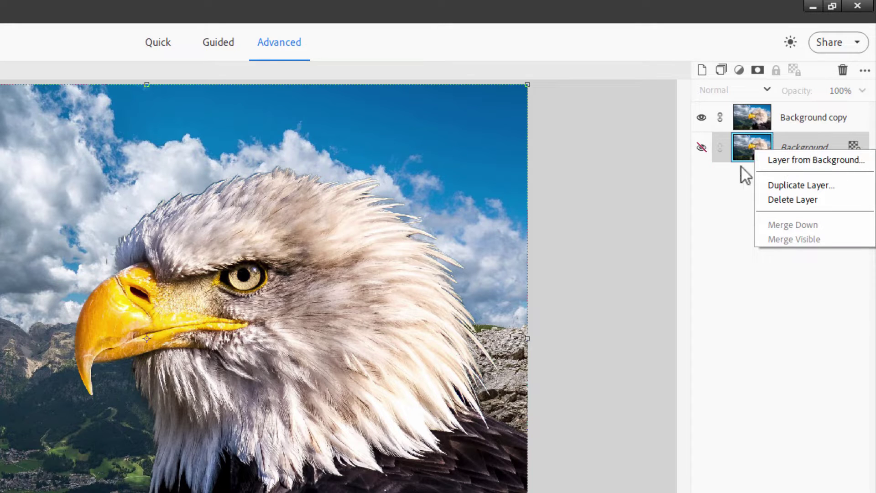
{"action": "left_click", "coordinate": [716, 163]}
{"action": "left_click", "coordinate": [702, 117]}
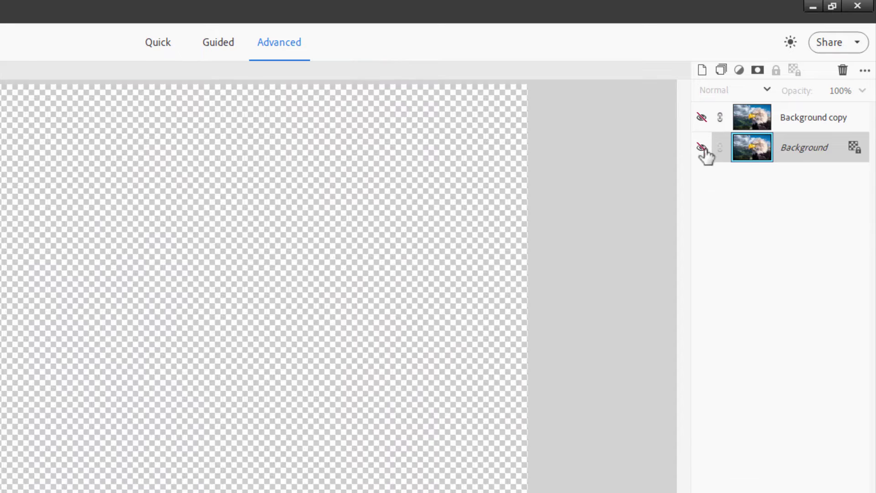
{"action": "left_click", "coordinate": [702, 147]}
Start and cancel converting Background to a regular layer, and switch visibility back to Background copy only.
{"action": "double_click", "coordinate": [793, 157]}
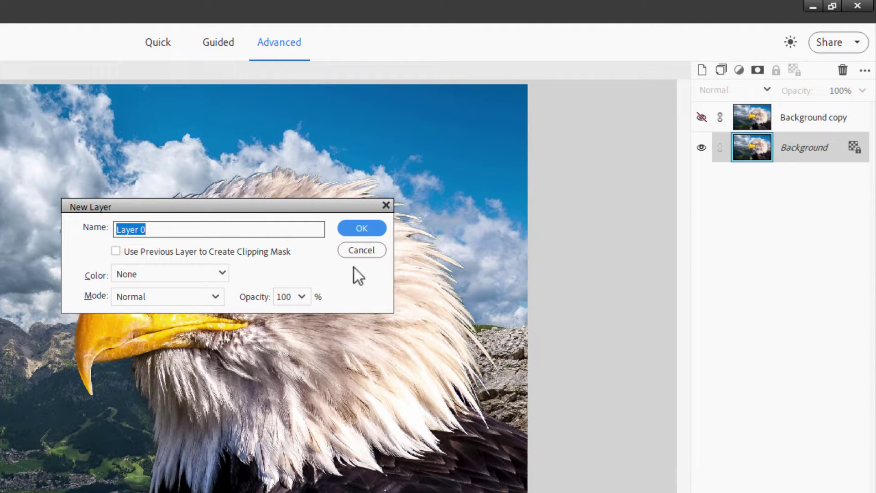
{"action": "left_click", "coordinate": [360, 253]}
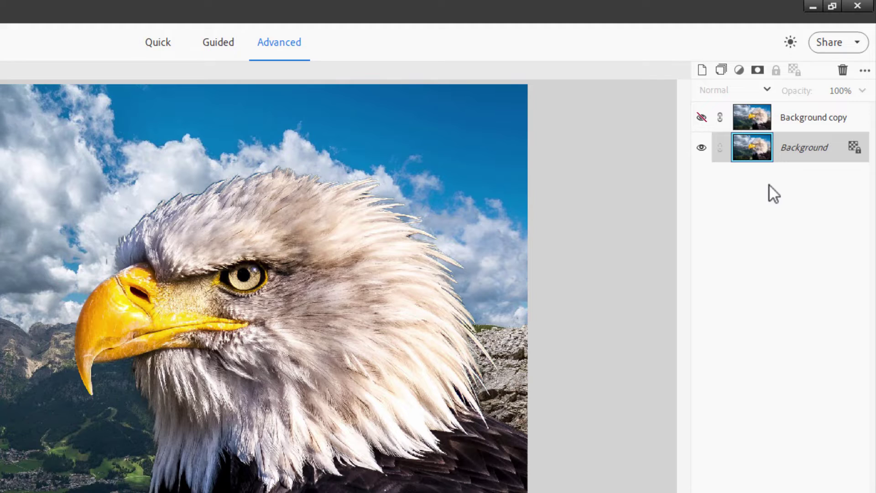
{"action": "left_click", "coordinate": [701, 147]}
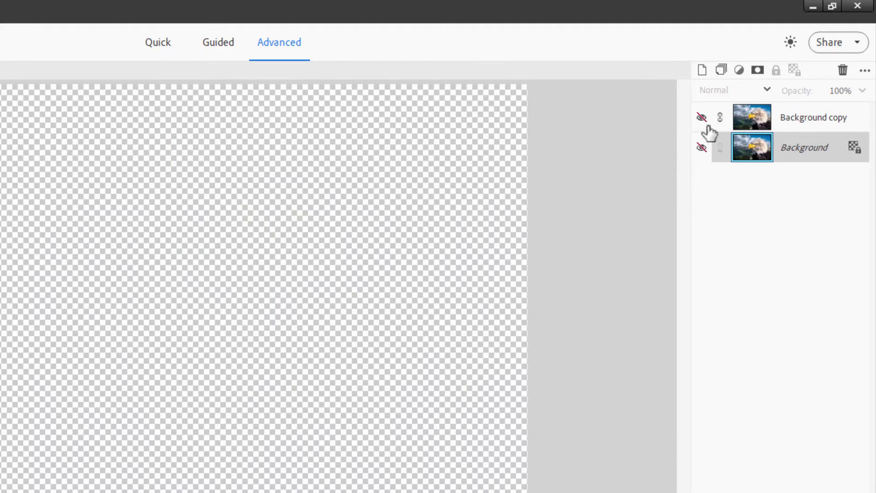
{"action": "left_click", "coordinate": [702, 117]}
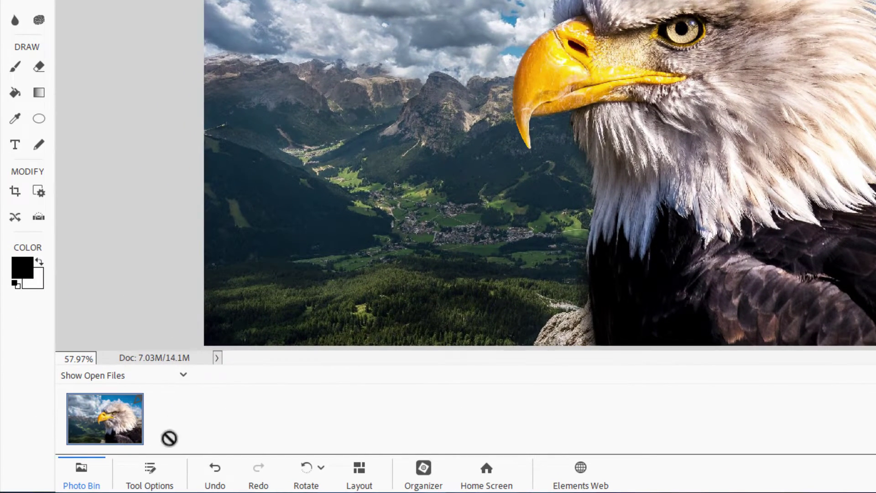
Hide the Photo Bin and show it again.
{"action": "left_click", "coordinate": [87, 475]}
{"action": "left_click", "coordinate": [89, 476]}
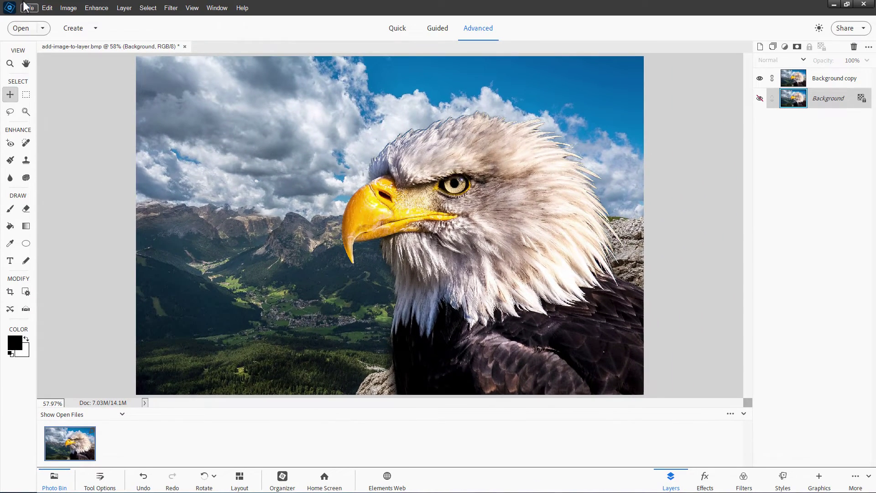
Open sky-49520.jpg from the Pixabay 2 folder and dock its floating window as a tab beside the eagle photo.
{"action": "left_click", "coordinate": [26, 6]}
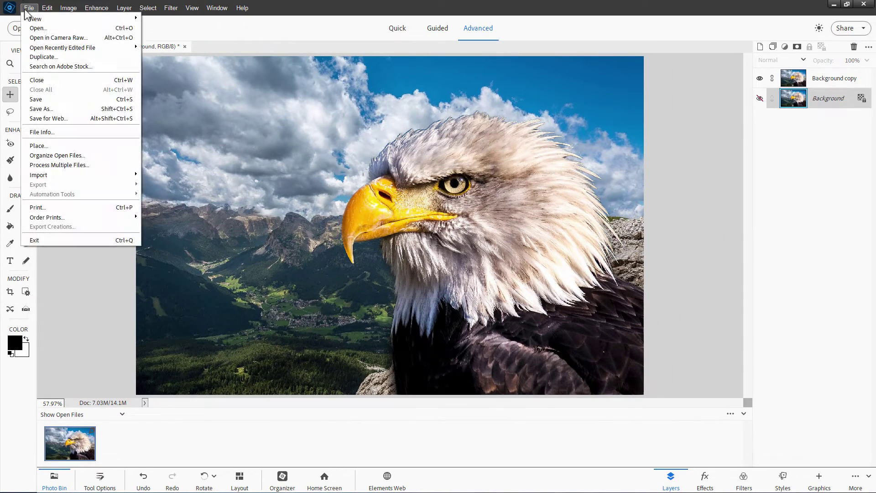
{"action": "left_click", "coordinate": [34, 24]}
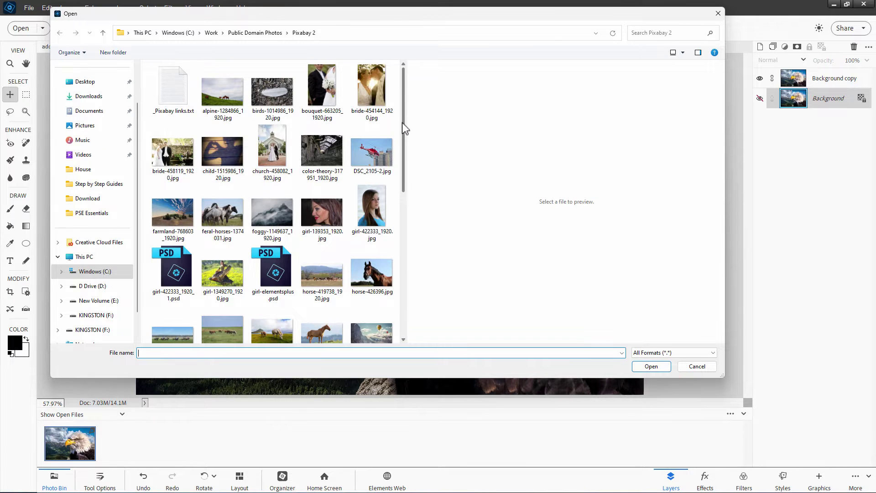
{"action": "left_click_drag", "start_coordinate": [401, 123], "coordinate": [401, 270]}
{"action": "left_click", "coordinate": [329, 192]}
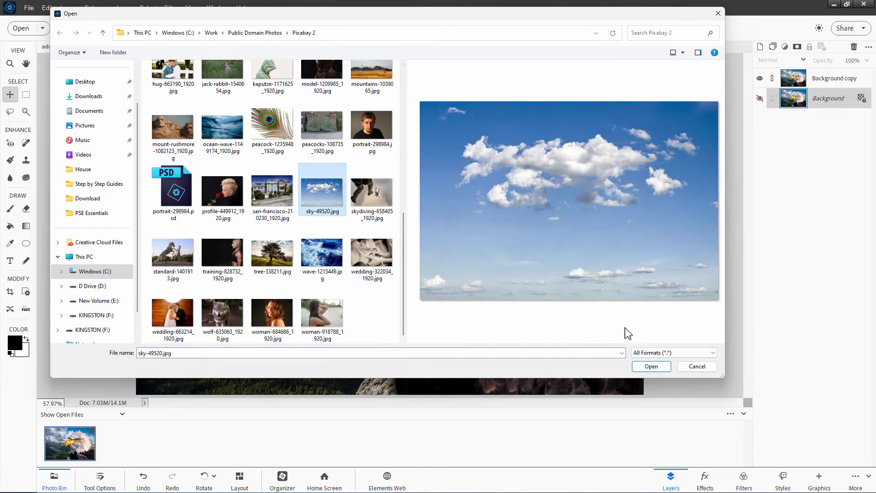
{"action": "left_click", "coordinate": [651, 365]}
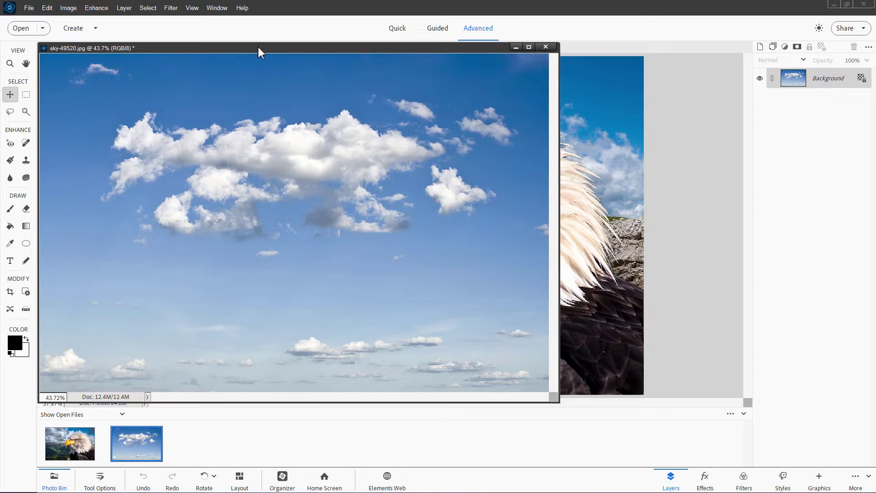
{"action": "left_click_drag", "start_coordinate": [257, 44], "coordinate": [279, 43]}
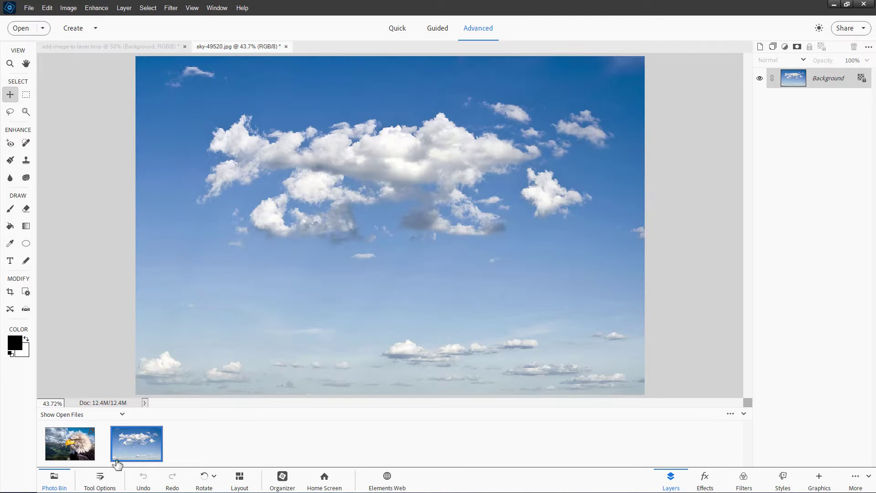
Add the sky photo from the Photo Bin onto the eagle photo as a new layer, and delete that layer again.
{"action": "left_click", "coordinate": [95, 450]}
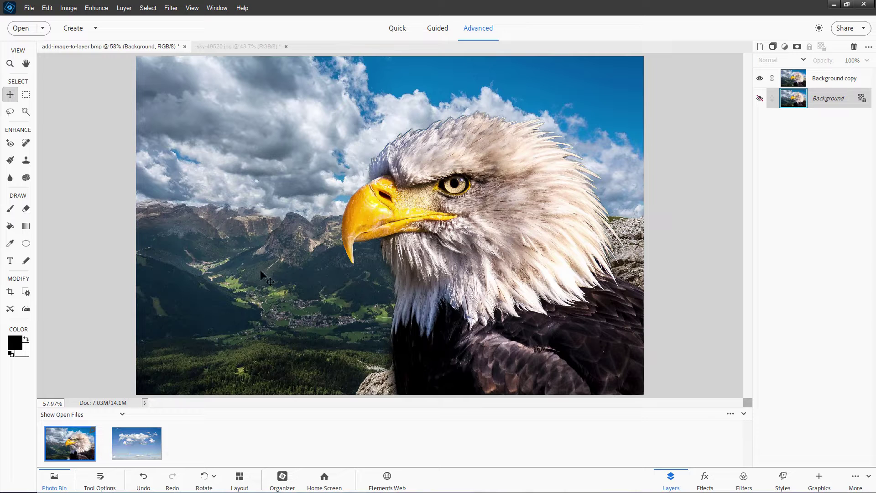
{"action": "left_click_drag", "start_coordinate": [135, 452], "coordinate": [285, 241]}
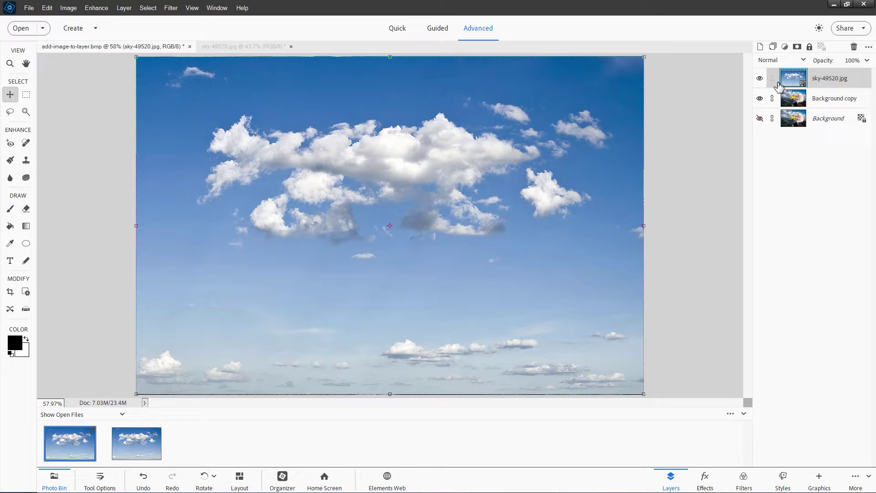
{"action": "left_click", "coordinate": [855, 47]}
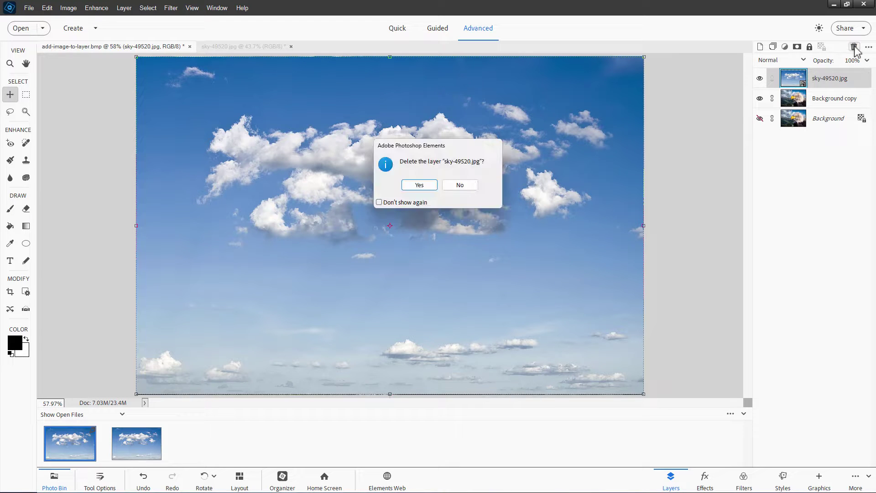
{"action": "left_click", "coordinate": [431, 184]}
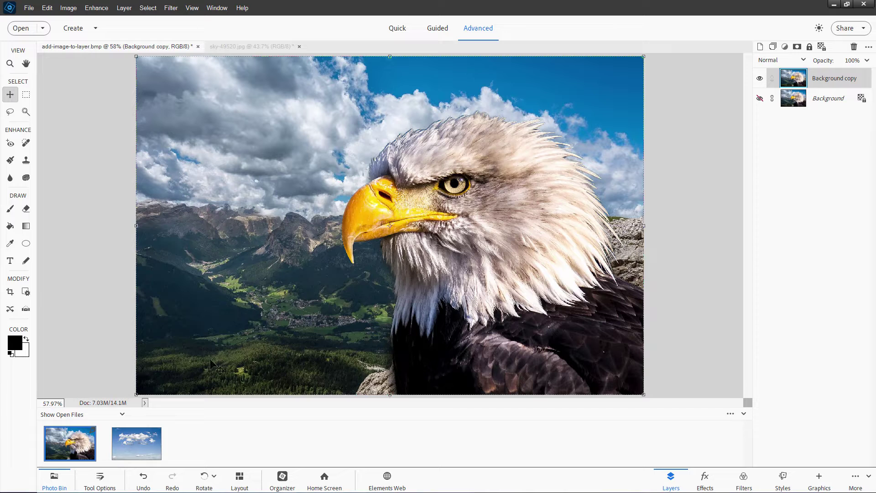
Undock the sky photo into a floating window and review the floating document options in the General preferences.
{"action": "left_click", "coordinate": [150, 441]}
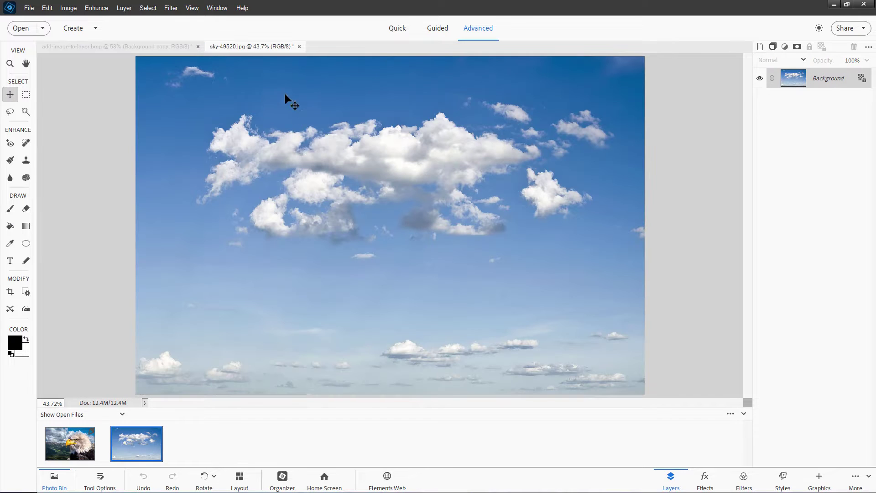
{"action": "left_click_drag", "start_coordinate": [260, 46], "coordinate": [369, 129]}
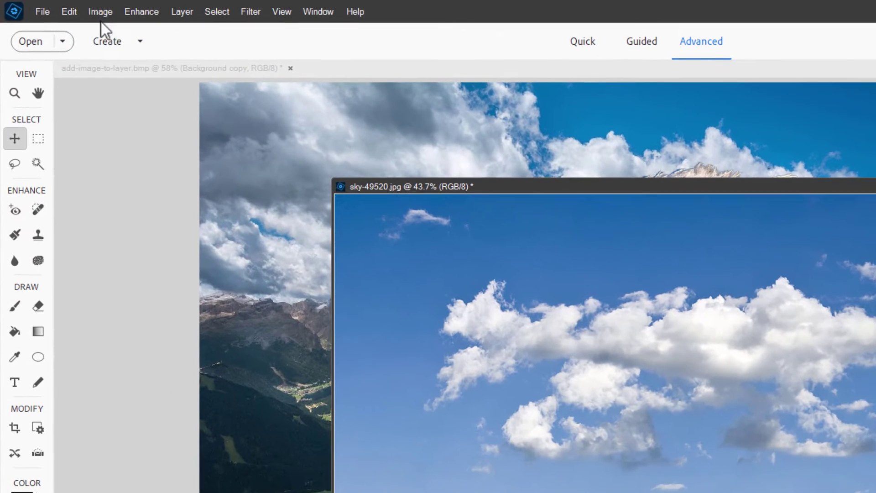
{"action": "left_click", "coordinate": [69, 11]}
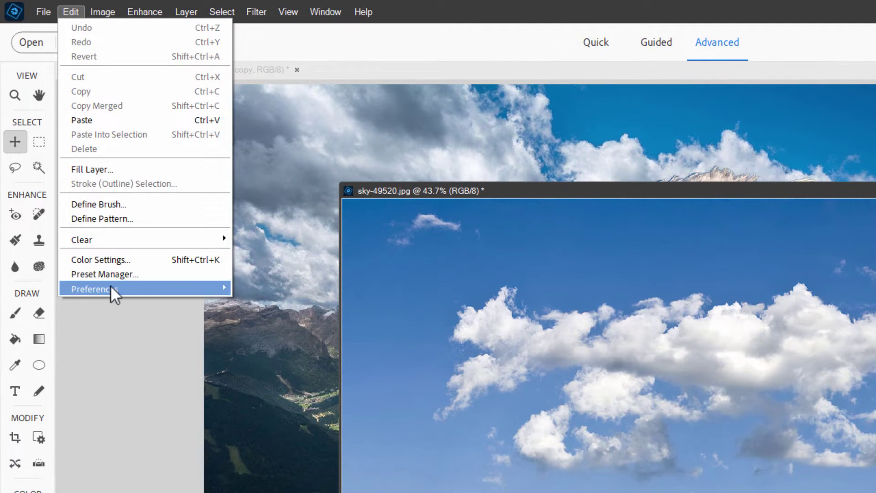
{"action": "mouse_move", "coordinate": [164, 289]}
{"action": "left_click", "coordinate": [254, 288]}
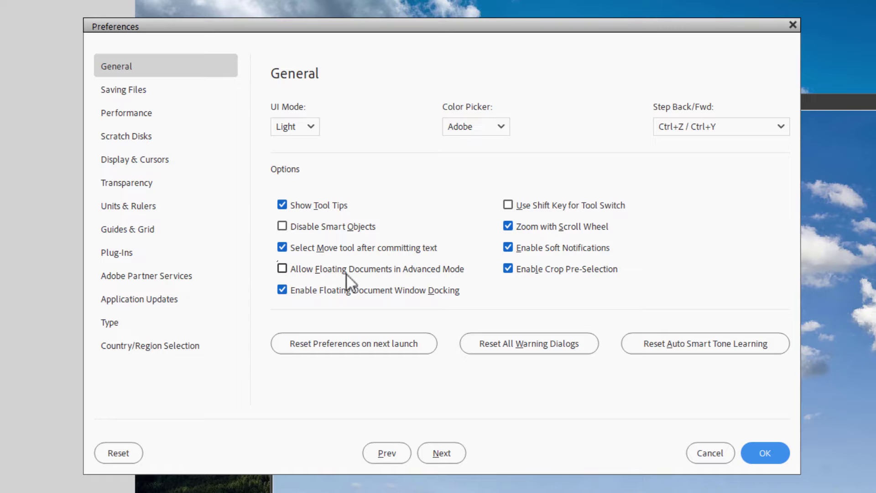
{"action": "left_click", "coordinate": [763, 459]}
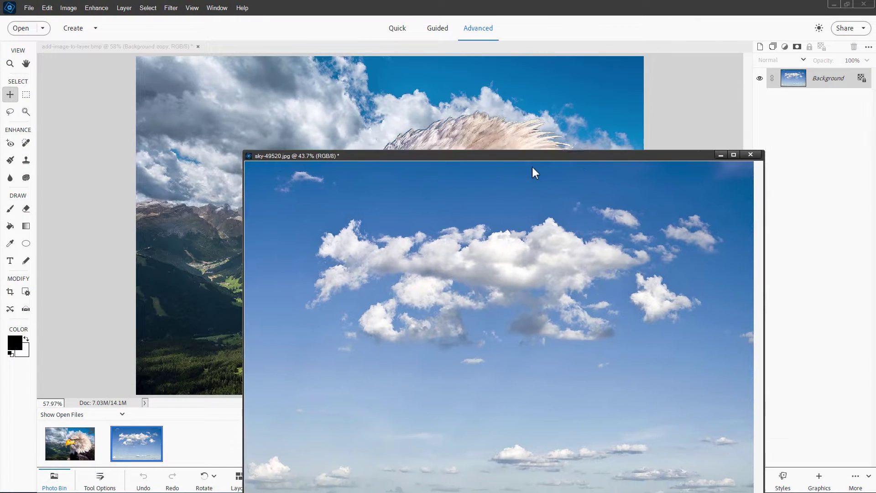
Copy the sky image from its floating window into the eagle photo as a new layer, and close the sky photo.
{"action": "left_click_drag", "start_coordinate": [532, 167], "coordinate": [646, 200]}
{"action": "left_click_drag", "start_coordinate": [798, 82], "coordinate": [378, 151]}
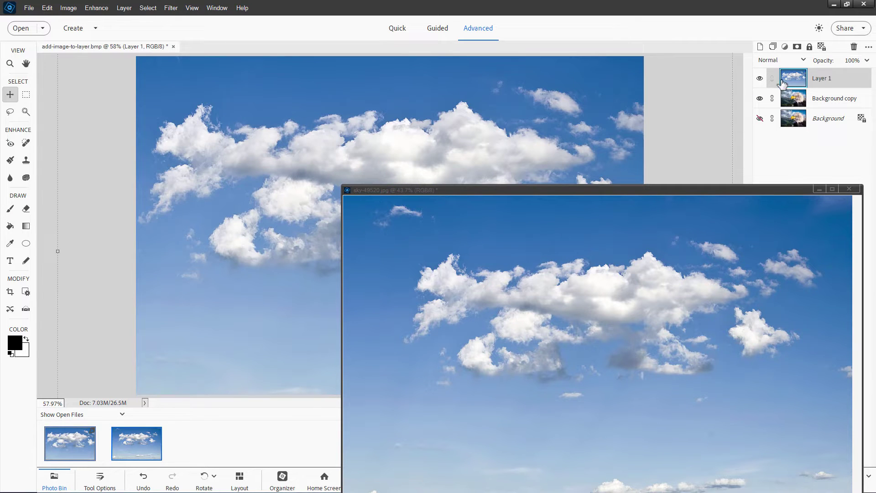
{"action": "left_click", "coordinate": [850, 189]}
Delete Layer 1, the copied sky image, from the eagle photo.
{"action": "left_click", "coordinate": [854, 47]}
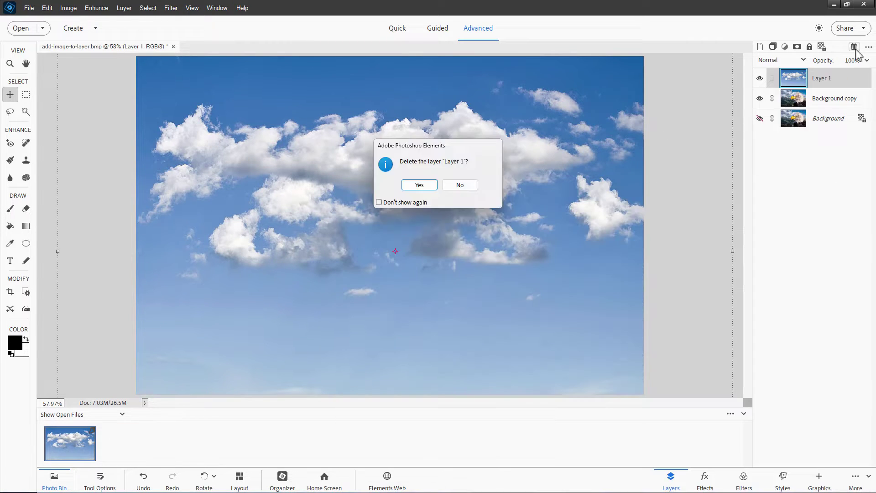
{"action": "left_click", "coordinate": [418, 185]}
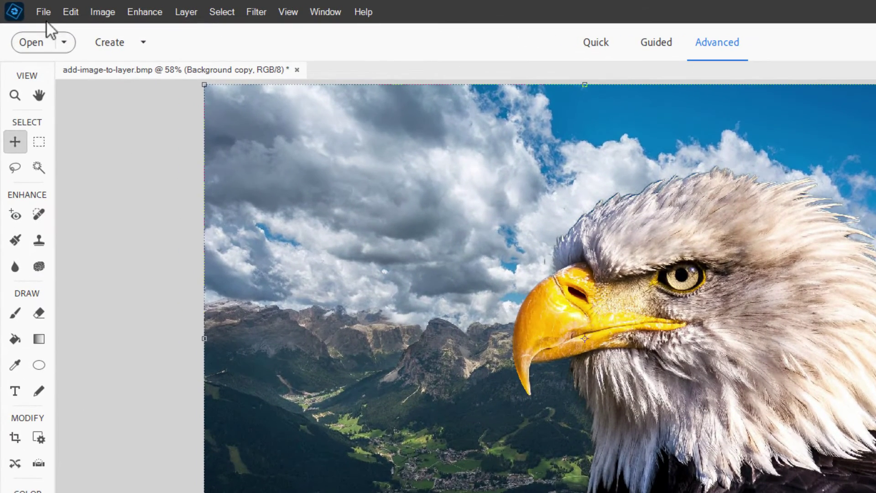
Place sky-49520.jpg from the Pixabay 2 folder into the eagle photo as a layer and commit it at its placed size.
{"action": "left_click", "coordinate": [36, 10]}
{"action": "left_click", "coordinate": [66, 216]}
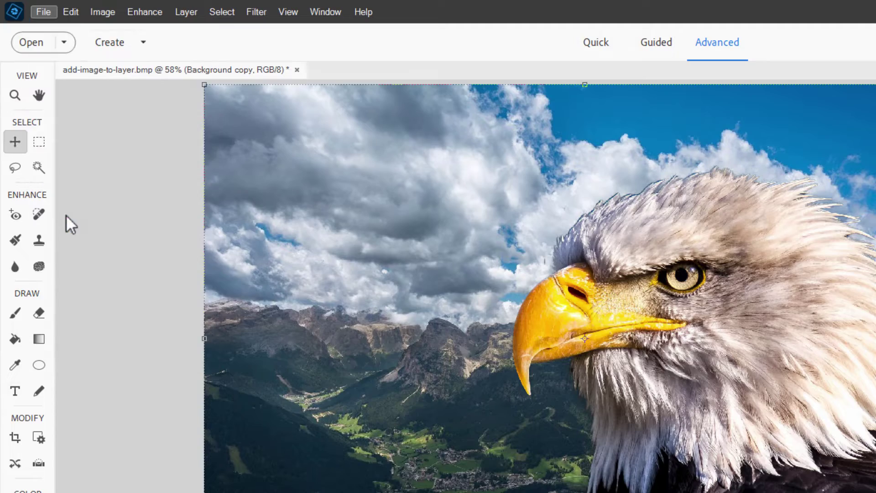
{"action": "scroll", "coordinate": [522, 149], "scroll_direction": "down", "scroll_amount": 10}
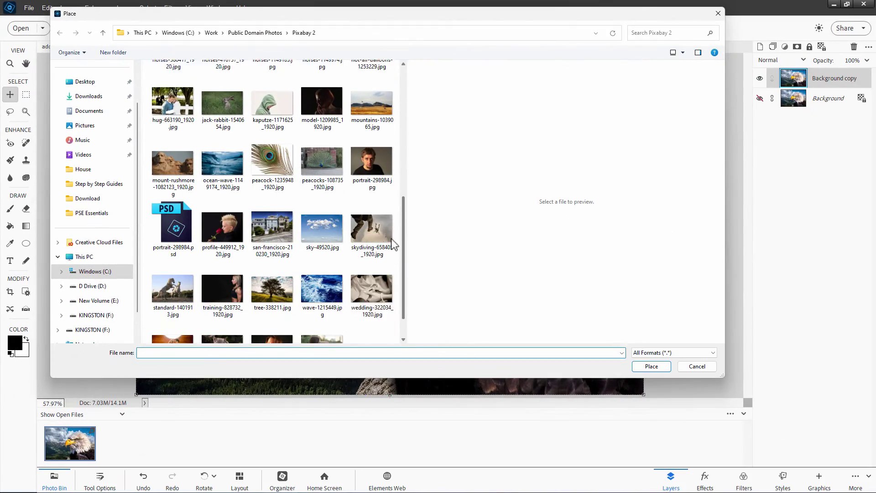
{"action": "left_click", "coordinate": [424, 256]}
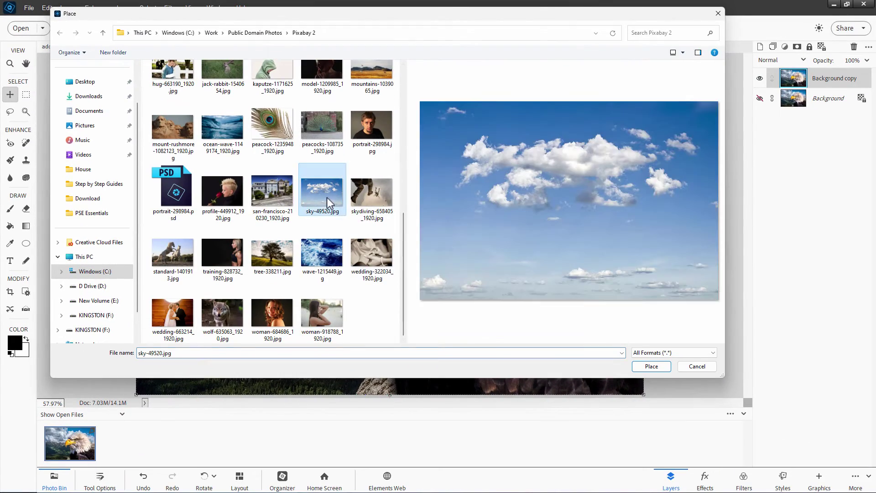
{"action": "left_click", "coordinate": [648, 366]}
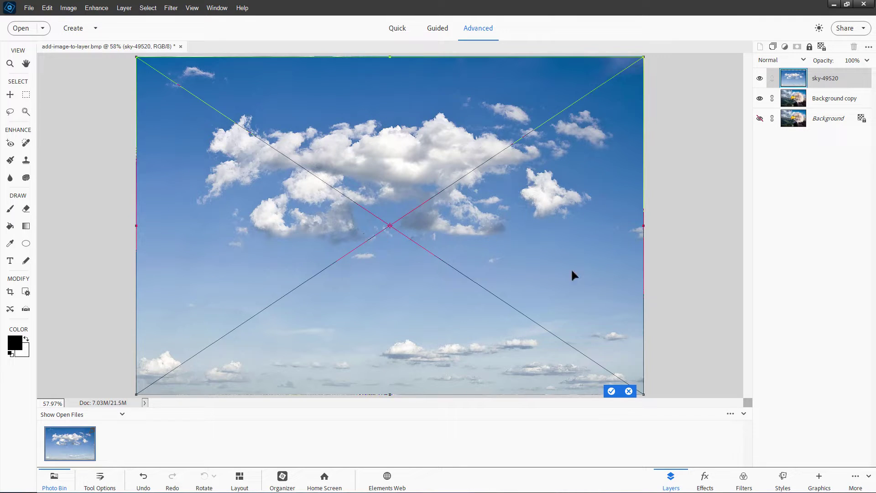
{"action": "key", "text": "Return"}
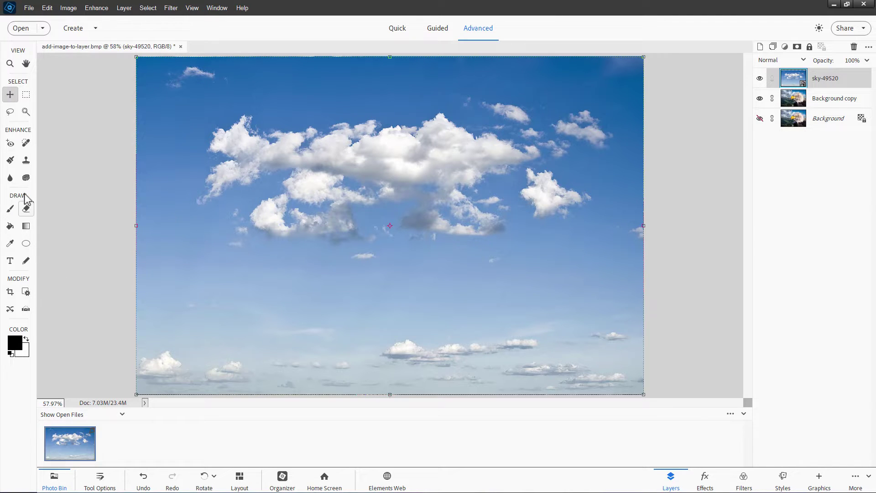
Try to paint on the sky-49520 smart layer with the Brush tool, and decline simplifying it.
{"action": "left_click", "coordinate": [10, 209]}
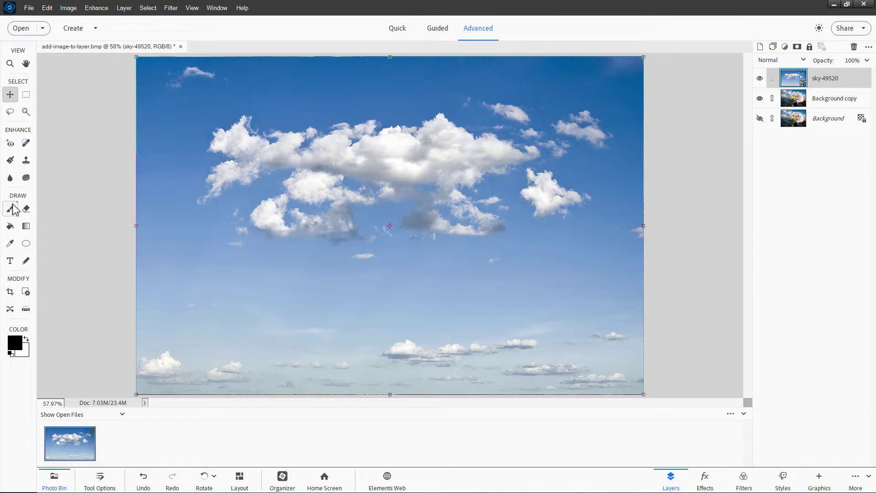
{"action": "left_click", "coordinate": [367, 194]}
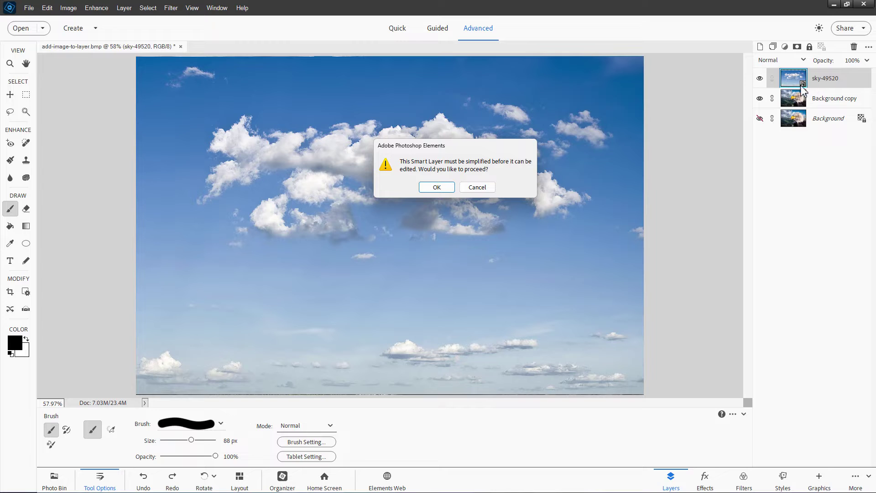
{"action": "key", "text": "Escape"}
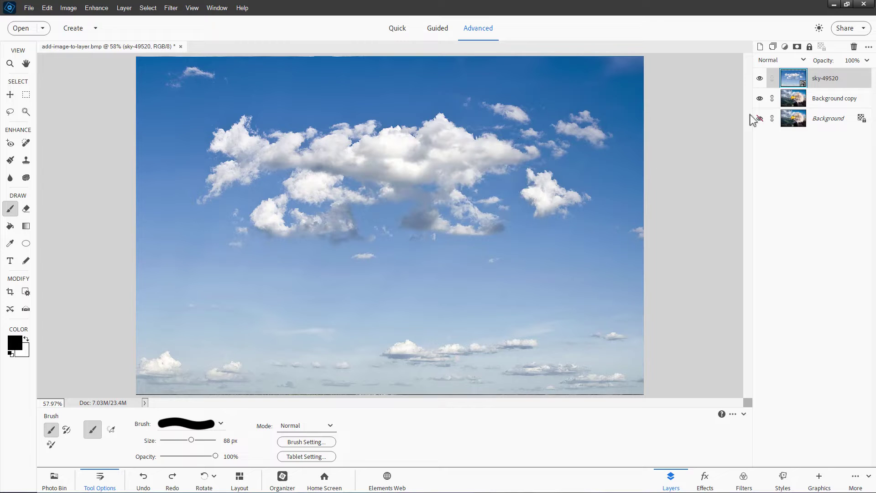
Simplify the sky-49520 layer, paint a black zigzag brush stroke across the clouds, and undo both the stroke and the simplification.
{"action": "right_click", "coordinate": [827, 83]}
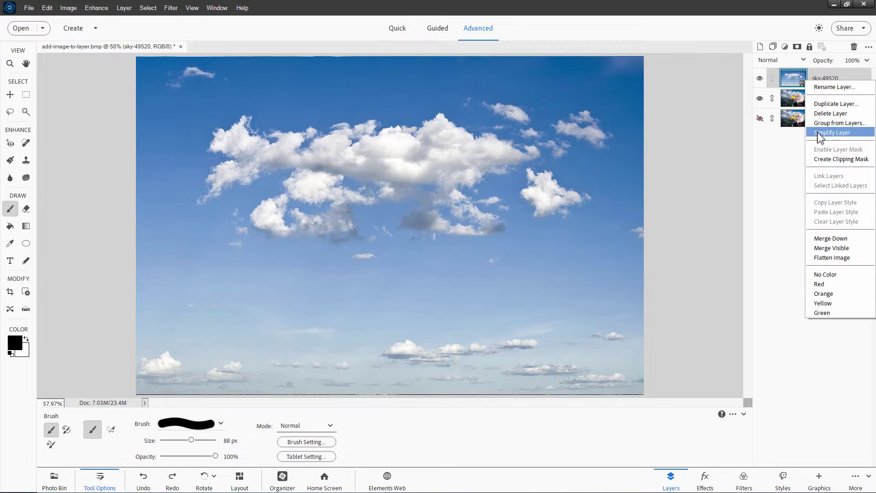
{"action": "left_click", "coordinate": [846, 132]}
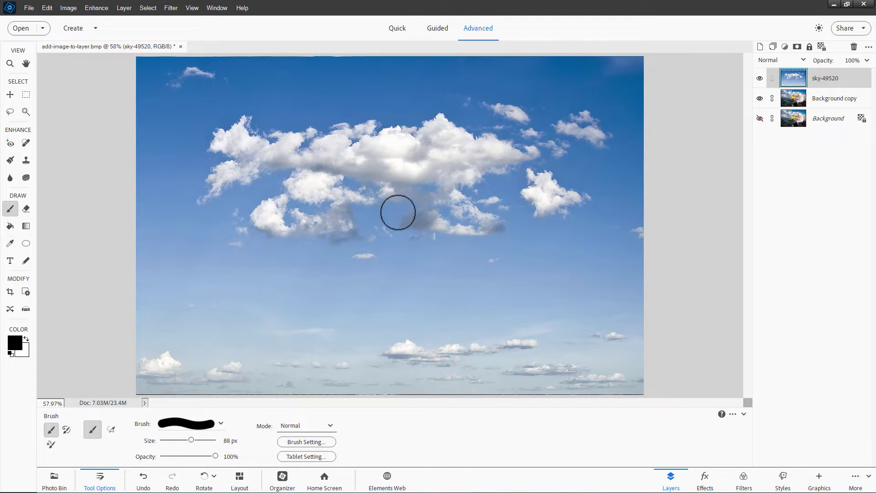
{"action": "mouse_move", "coordinate": [347, 152]}
{"action": "left_mouse_down"}
{"action": "mouse_move", "coordinate": [422, 197]}
{"action": "mouse_move", "coordinate": [510, 185]}
{"action": "mouse_move", "coordinate": [584, 167]}
{"action": "left_mouse_up"}
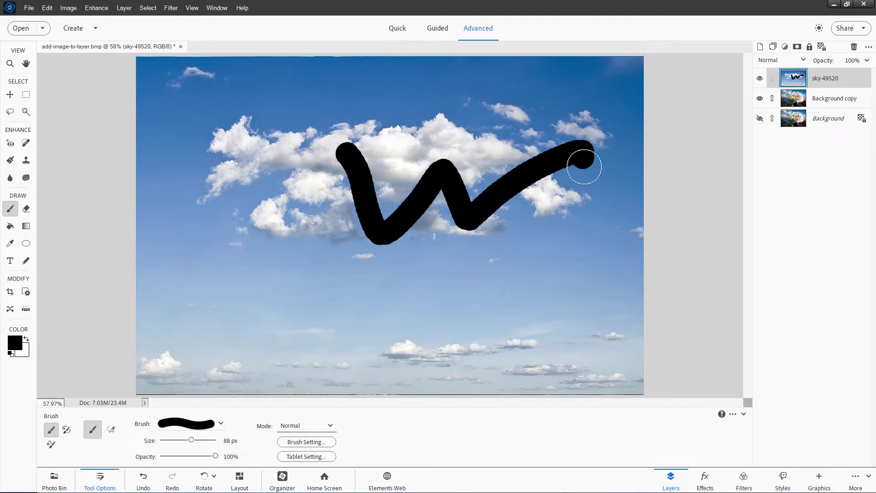
{"action": "key", "text": "ctrl+z"}
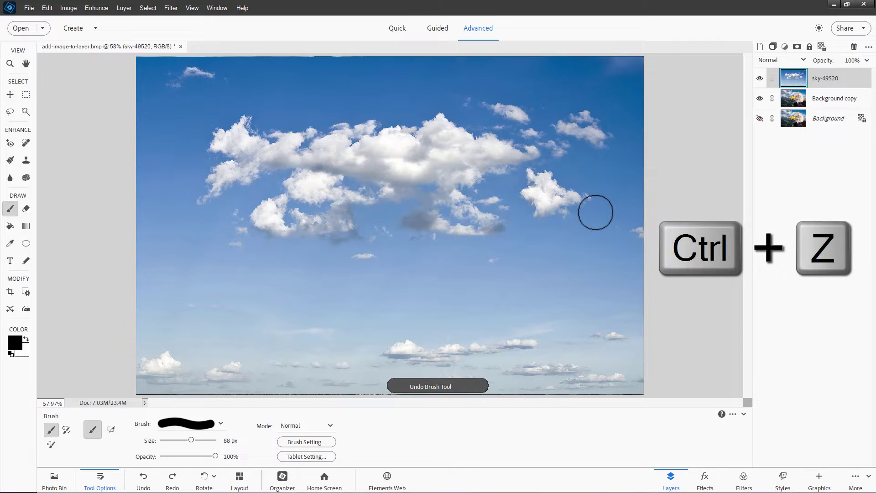
{"action": "key", "text": "ctrl+z"}
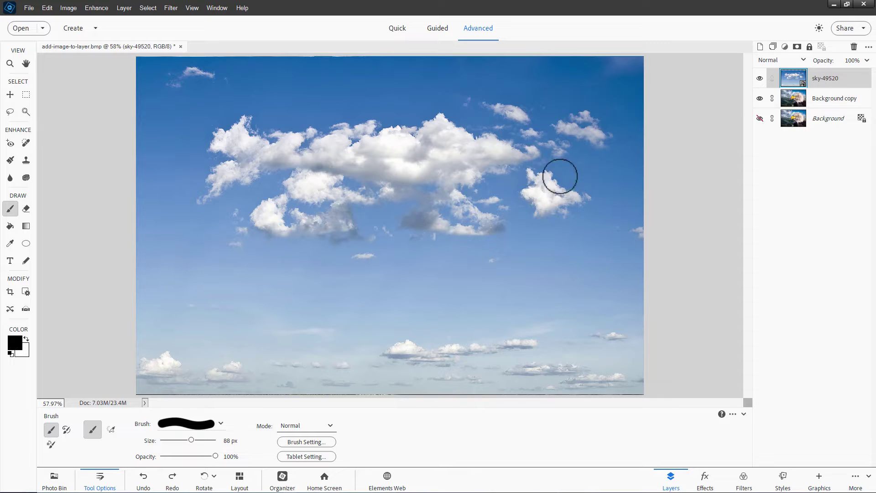
Duplicate the sky-49520 layer within the eagle photo, keeping the default copy name.
{"action": "right_click", "coordinate": [829, 83]}
{"action": "left_click", "coordinate": [832, 110]}
{"action": "left_click", "coordinate": [524, 149]}
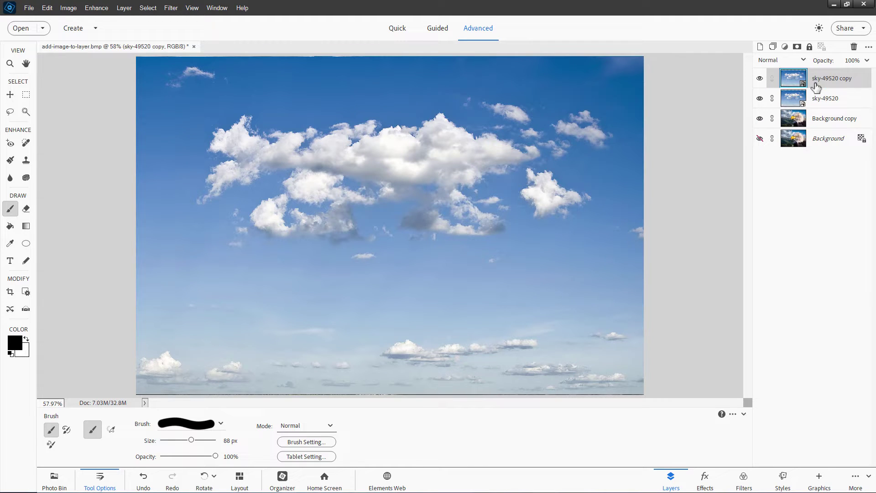
Hide the original sky-49520 layer and simplify the sky-49520 copy layer.
{"action": "left_click", "coordinate": [759, 101]}
{"action": "right_click", "coordinate": [823, 85]}
{"action": "left_click", "coordinate": [828, 131]}
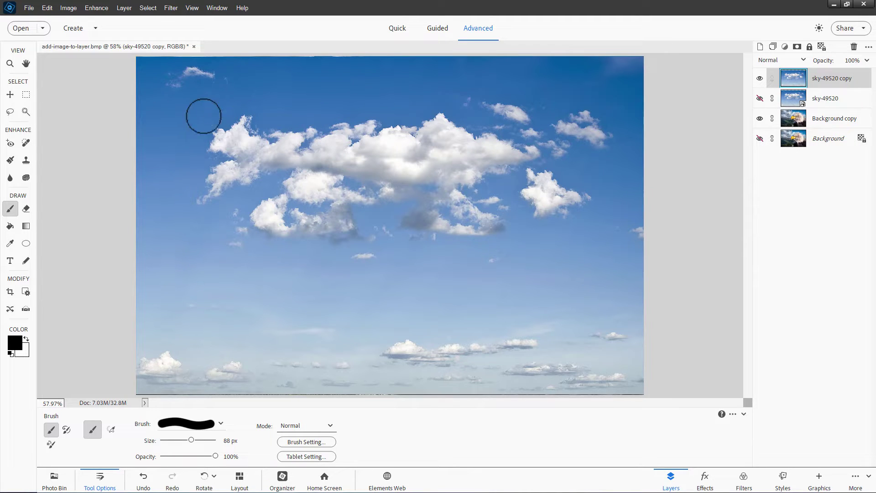
Try resizing the sky-49520 copy layer with the Move tool by its corner, top and side handles, and cancel the transform.
{"action": "left_click", "coordinate": [10, 95]}
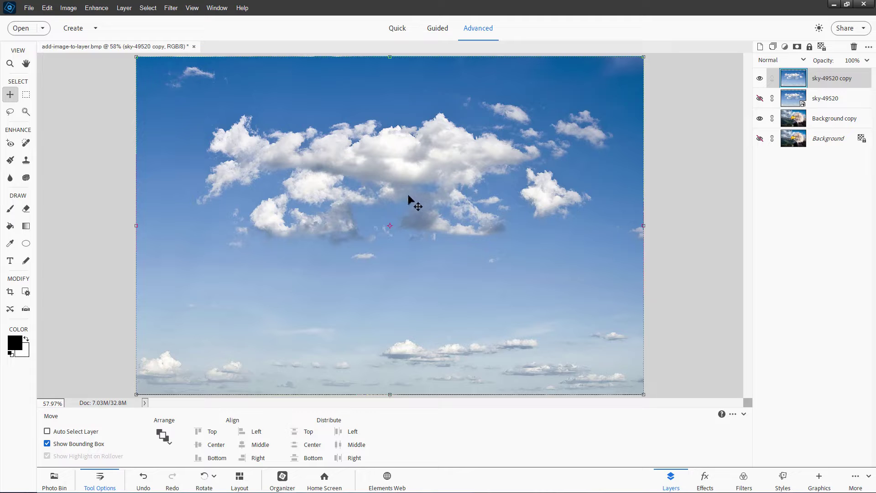
{"action": "left_click_drag", "start_coordinate": [136, 57], "coordinate": [219, 112]}
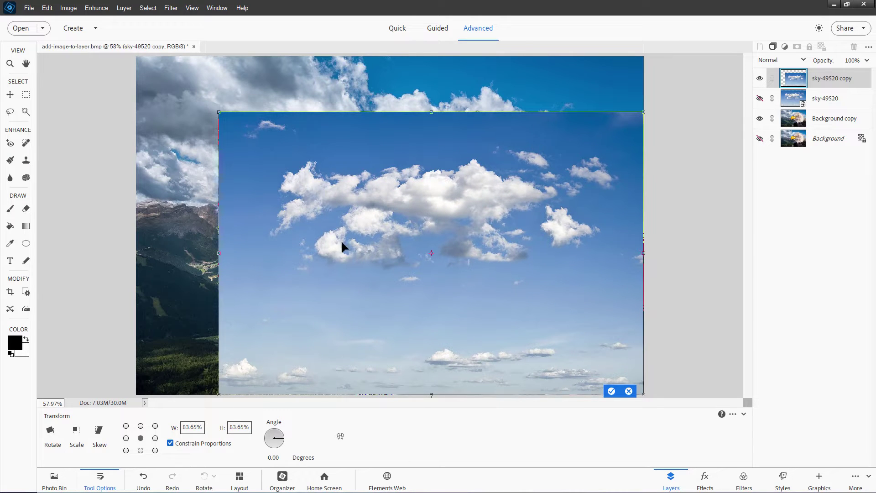
{"action": "left_click_drag", "start_coordinate": [431, 113], "coordinate": [426, 179]}
{"action": "mouse_move", "coordinate": [219, 278]}
{"action": "left_mouse_down"}
{"action": "mouse_move", "coordinate": [446, 279]}
{"action": "mouse_move", "coordinate": [230, 278]}
{"action": "left_mouse_up"}
{"action": "left_click", "coordinate": [629, 391]}
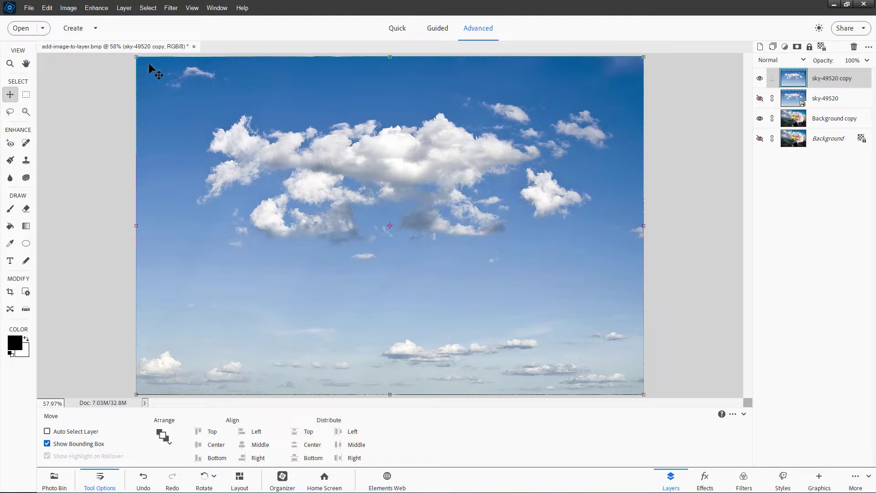
Scale the sky-49520 copy layer proportionally to about 83.82%, center it over the eagle photo, and commit the transform.
{"action": "left_click_drag", "start_coordinate": [138, 58], "coordinate": [220, 113]}
{"action": "left_click_drag", "start_coordinate": [309, 192], "coordinate": [276, 167]}
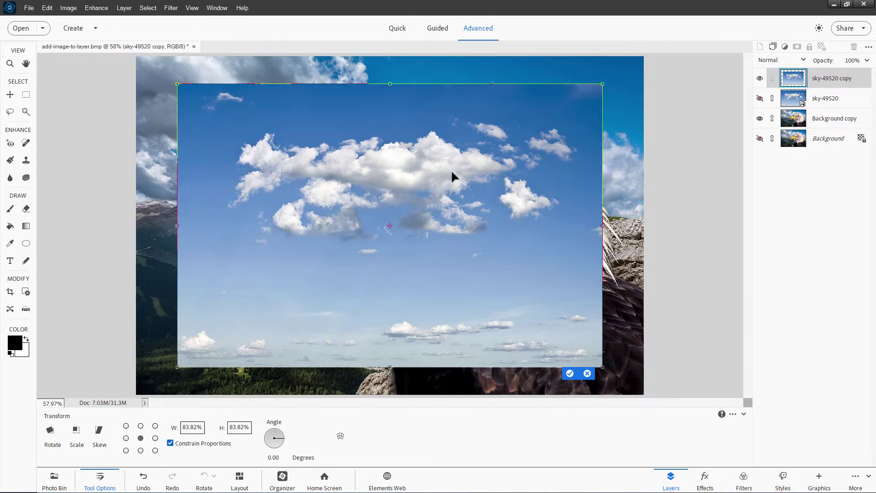
{"action": "left_click", "coordinate": [570, 374]}
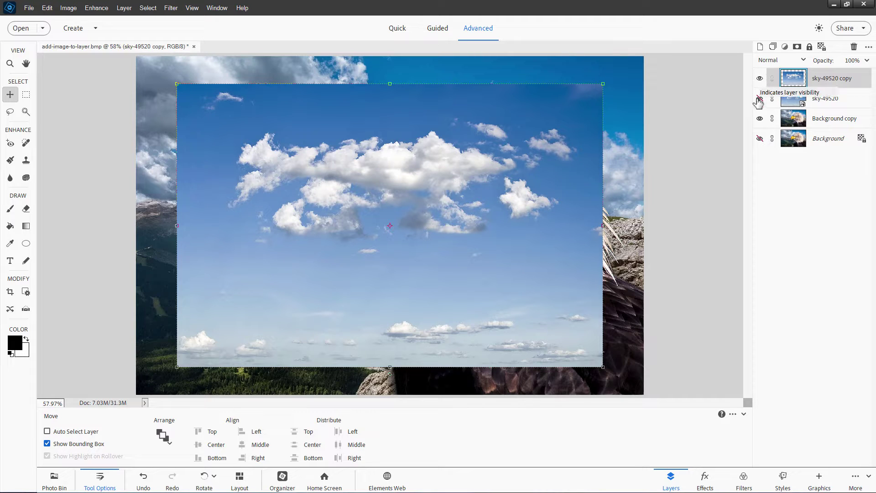
Move the Background copy layer to the top of the layer stack, and move the sky-49520 copy layer above it.
{"action": "left_click", "coordinate": [822, 121]}
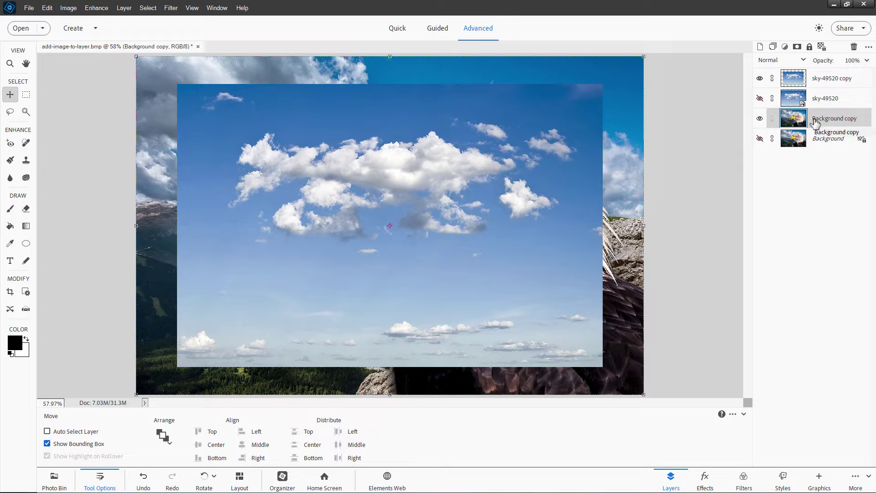
{"action": "left_click_drag", "start_coordinate": [813, 122], "coordinate": [826, 77]}
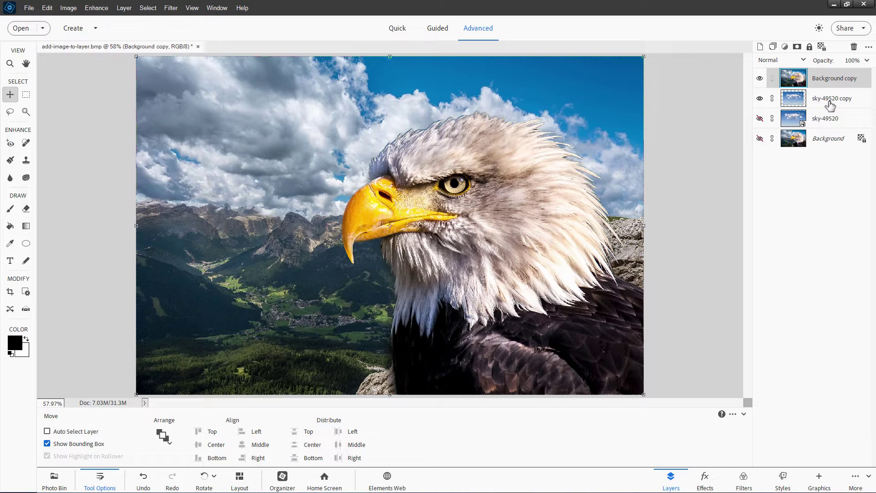
{"action": "left_click", "coordinate": [814, 105]}
{"action": "left_click_drag", "start_coordinate": [818, 105], "coordinate": [819, 79]}
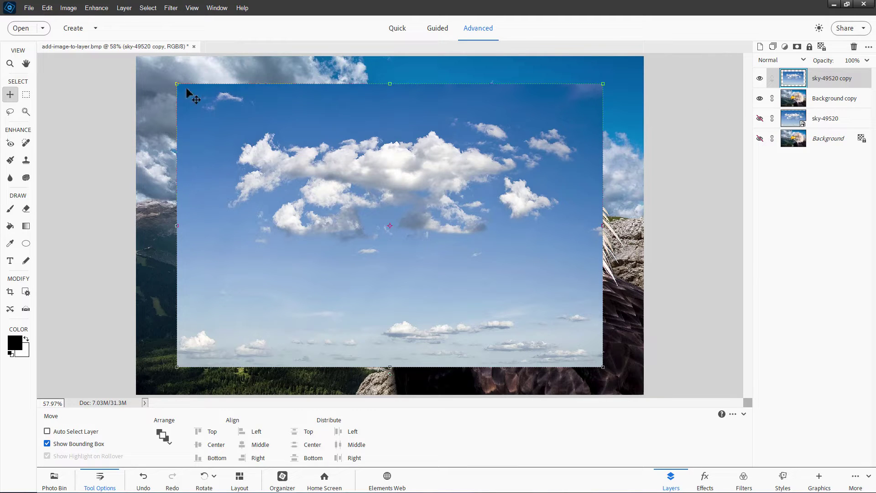
Send the sky-49520 copy layer backward one level, and move it back above the Background copy layer.
{"action": "left_click", "coordinate": [124, 9]}
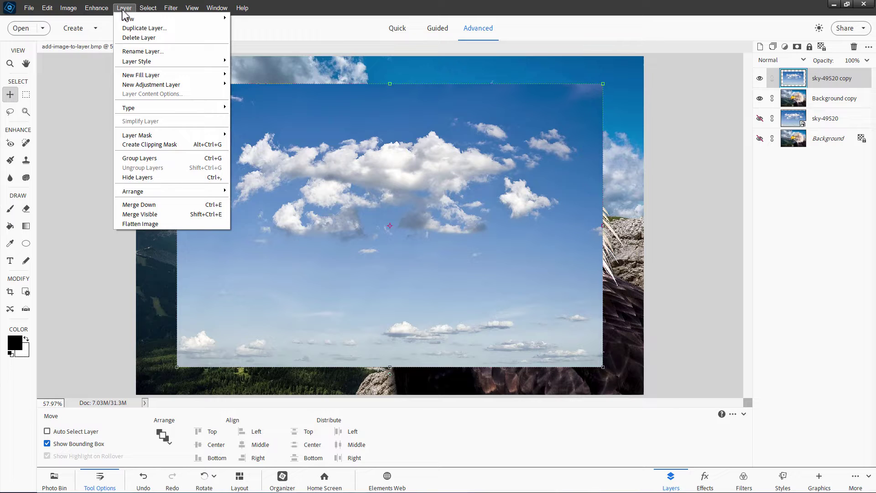
{"action": "mouse_move", "coordinate": [151, 192]}
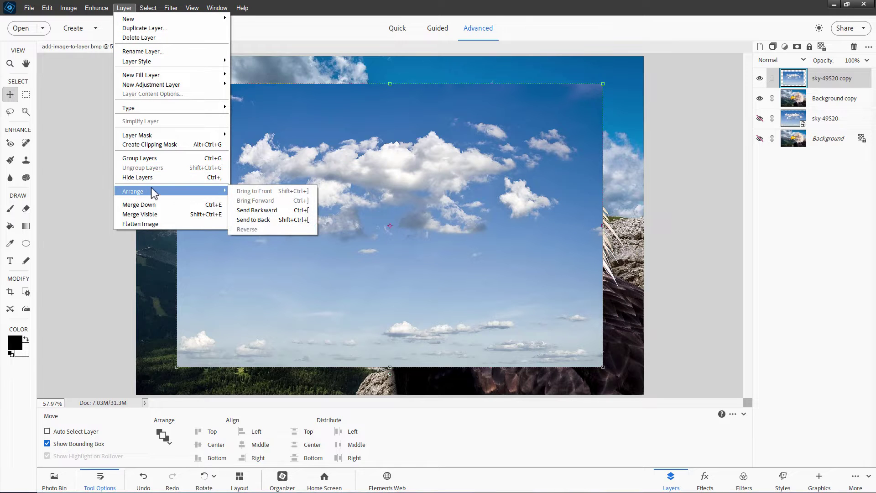
{"action": "left_click", "coordinate": [270, 210]}
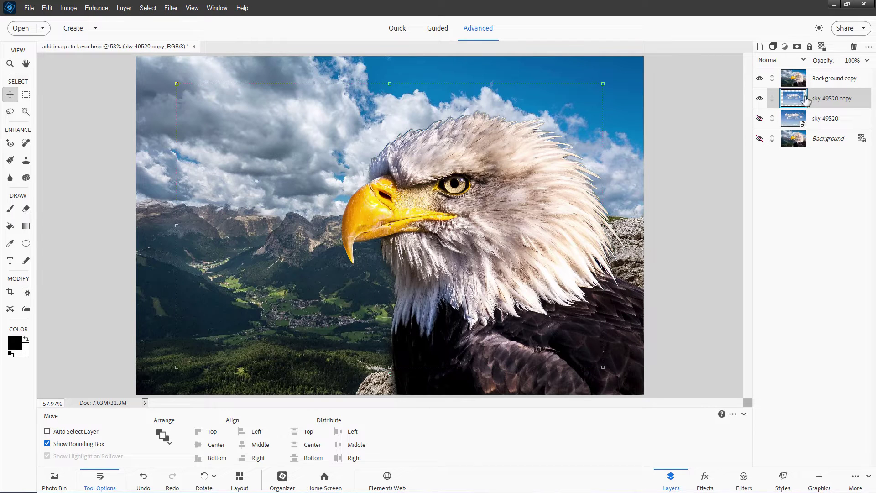
{"action": "left_click_drag", "start_coordinate": [776, 93], "coordinate": [830, 86]}
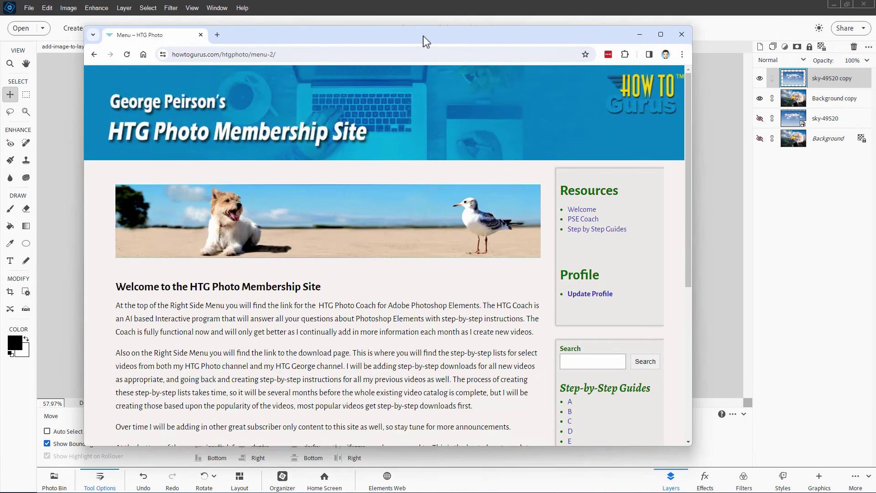
Switch to the browser showing the HTG Photo membership site, open its PSE Coach page, and view it maximized.
{"action": "left_click_drag", "start_coordinate": [423, 35], "coordinate": [433, 36]}
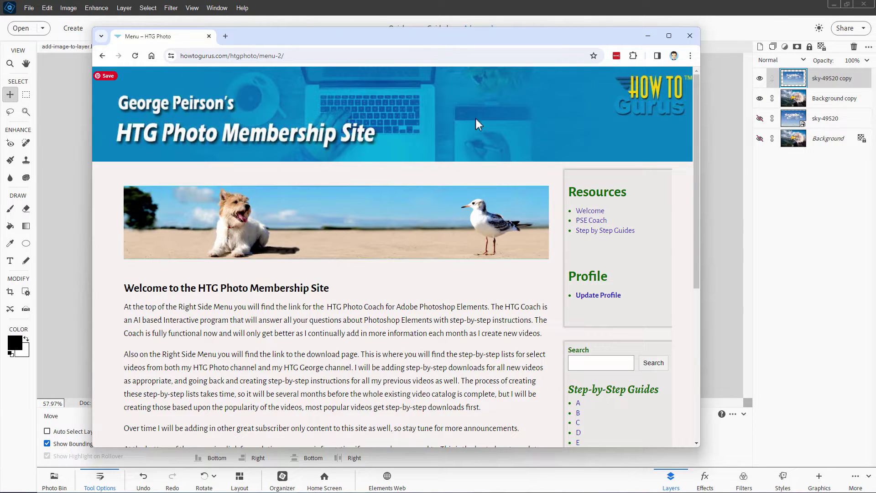
{"action": "left_click", "coordinate": [588, 221]}
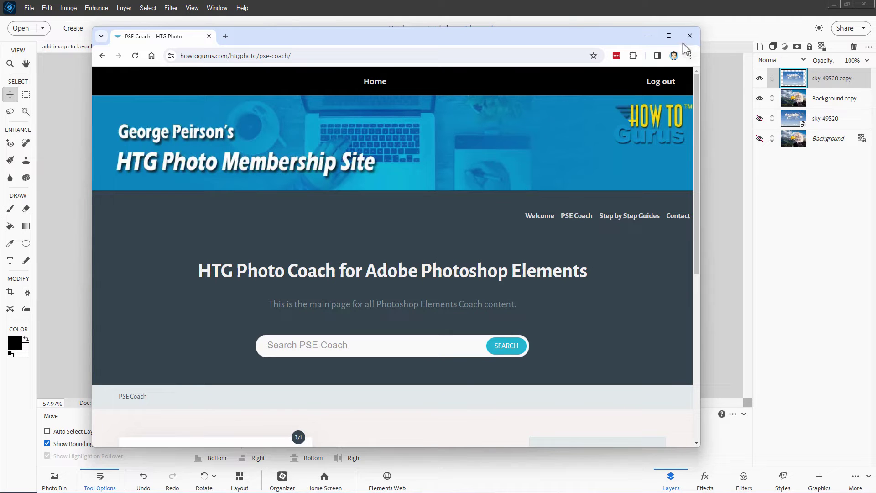
{"action": "left_click", "coordinate": [669, 36]}
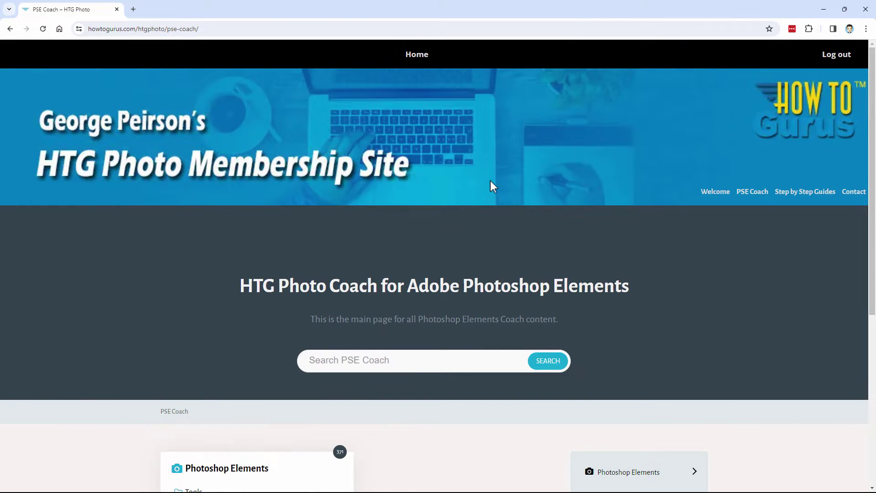
{"action": "scroll", "coordinate": [548, 210], "scroll_direction": "down", "scroll_amount": 2}
{"action": "scroll", "coordinate": [621, 230], "scroll_direction": "down", "scroll_amount": 1}
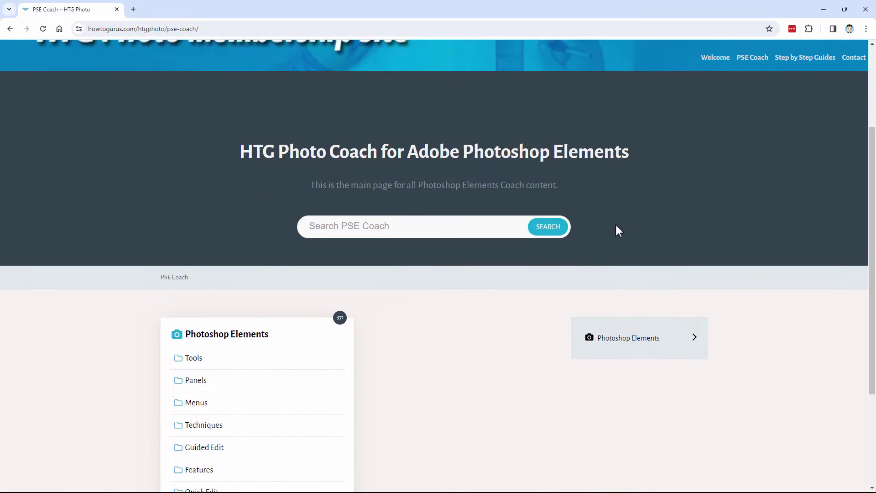
{"action": "scroll", "coordinate": [617, 226], "scroll_direction": "up", "scroll_amount": 1}
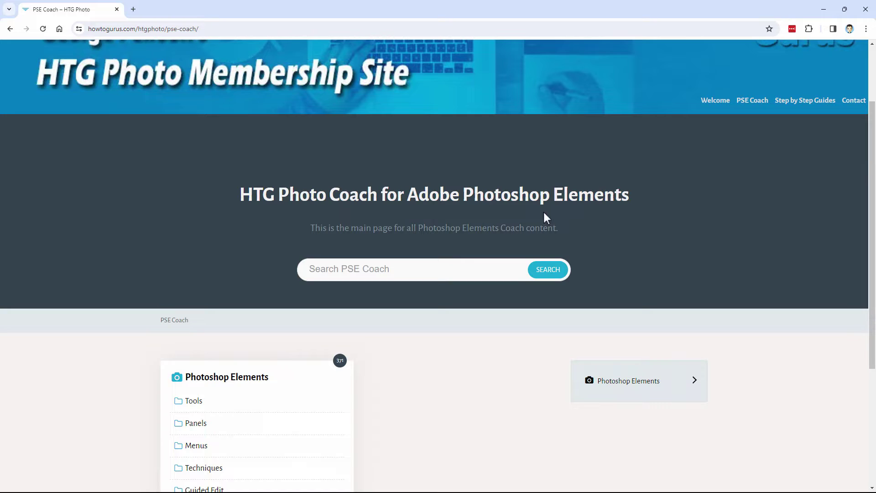
Expand the Photoshop Elements category and its Panels subcategory, and look through the listed articles.
{"action": "left_click", "coordinate": [662, 382]}
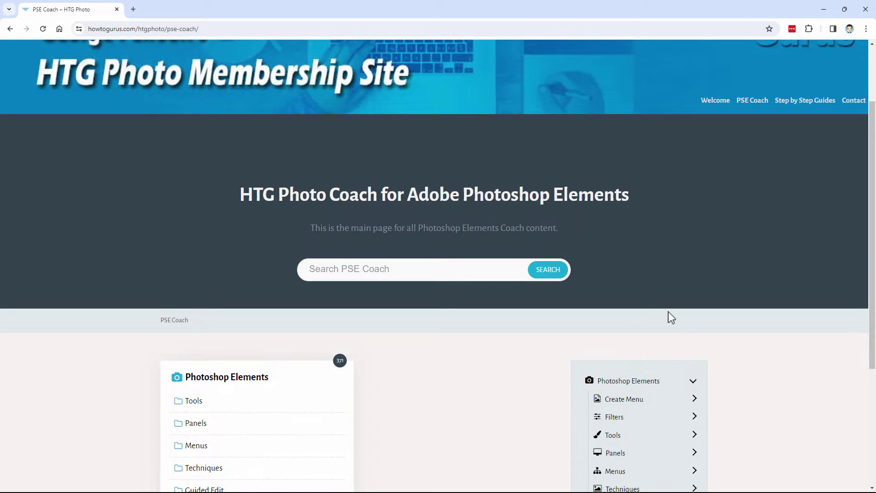
{"action": "scroll", "coordinate": [667, 311], "scroll_direction": "down", "scroll_amount": 3}
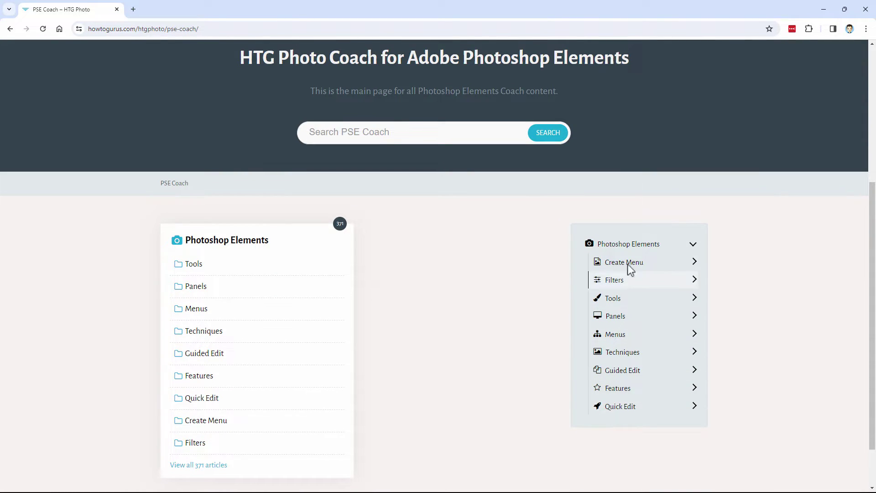
{"action": "left_click", "coordinate": [632, 317]}
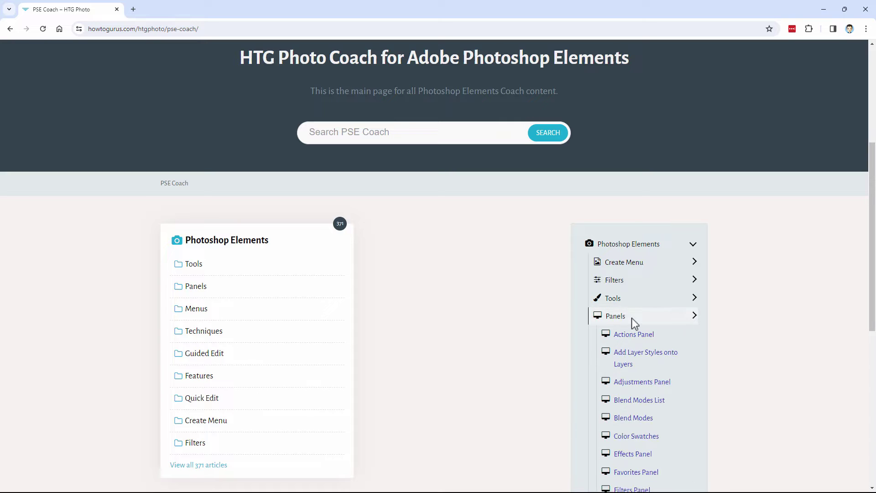
{"action": "scroll", "coordinate": [632, 318], "scroll_direction": "down", "scroll_amount": 2}
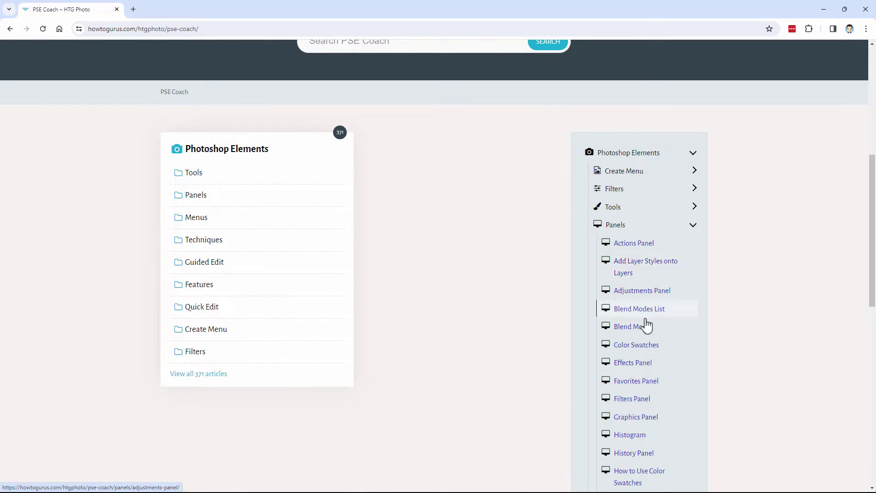
{"action": "scroll", "coordinate": [661, 360], "scroll_direction": "down", "scroll_amount": 2}
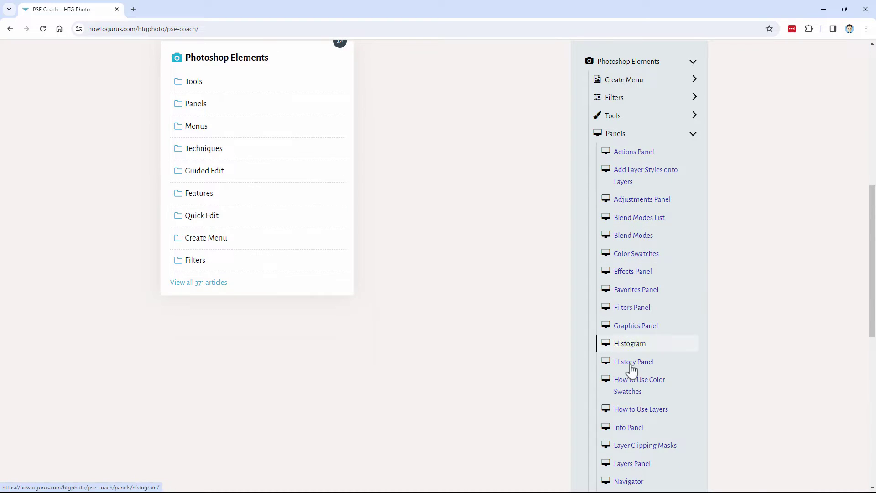
Search the PSE Coach for "layers" and open the How to Use Layers article.
{"action": "scroll", "coordinate": [655, 397], "scroll_direction": "up", "scroll_amount": 5}
{"action": "left_click", "coordinate": [427, 179]}
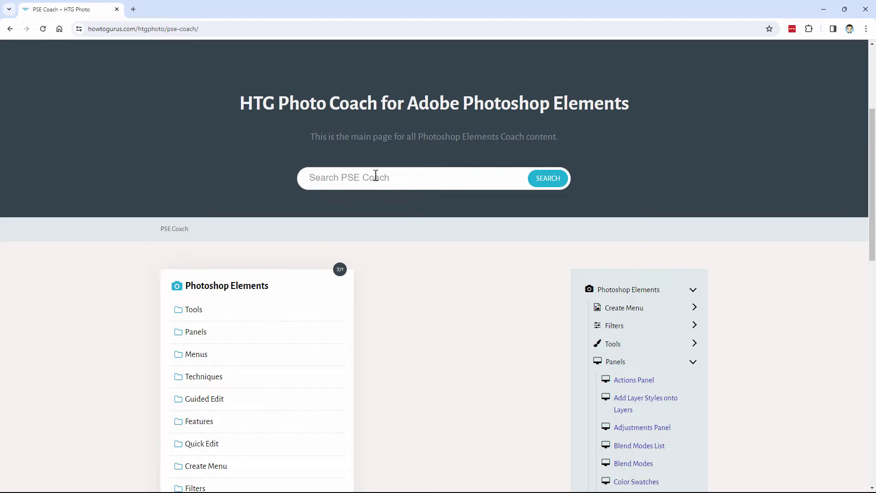
{"action": "type", "text": "layers"}
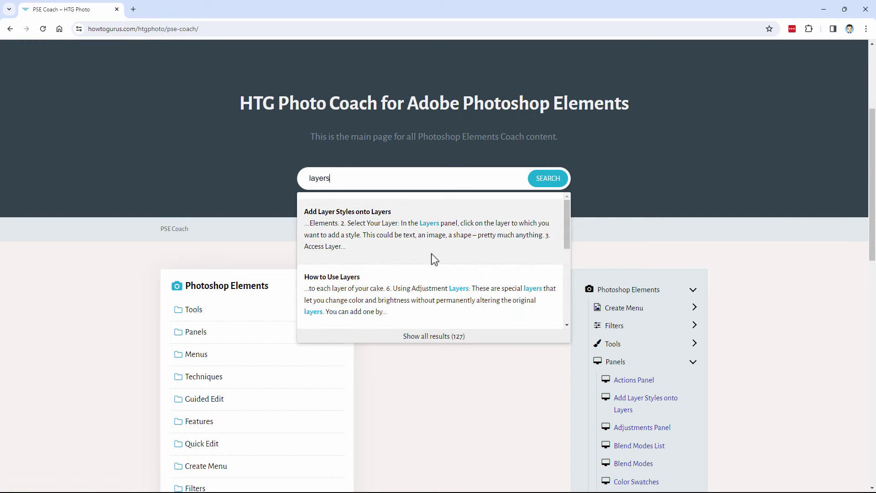
{"action": "left_click", "coordinate": [367, 288]}
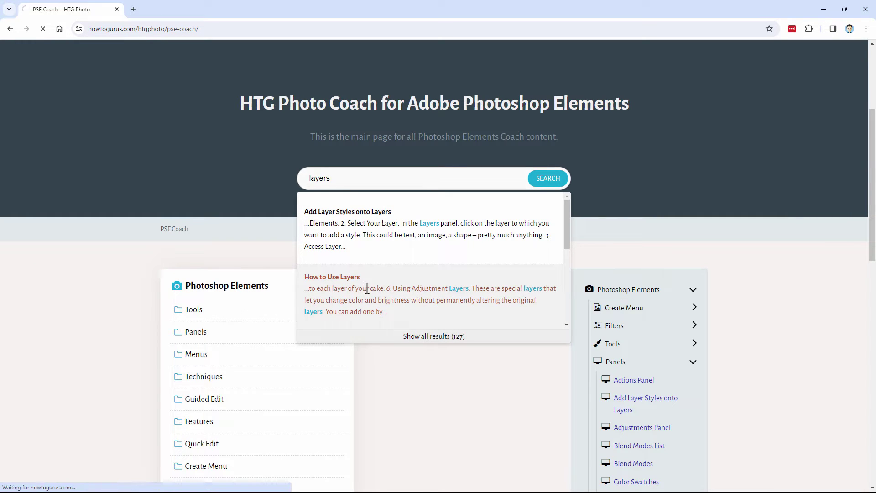
Read through the How to Use Layers article, and close the browser to return to Photoshop Elements.
{"action": "scroll", "coordinate": [137, 244], "scroll_direction": "down", "scroll_amount": 3}
{"action": "scroll", "coordinate": [116, 238], "scroll_direction": "down", "scroll_amount": 2}
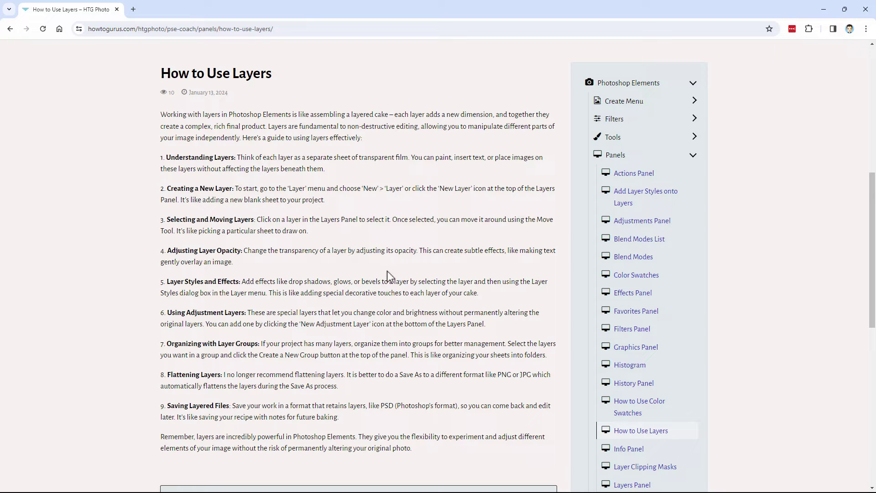
{"action": "scroll", "coordinate": [388, 270], "scroll_direction": "up", "scroll_amount": 6}
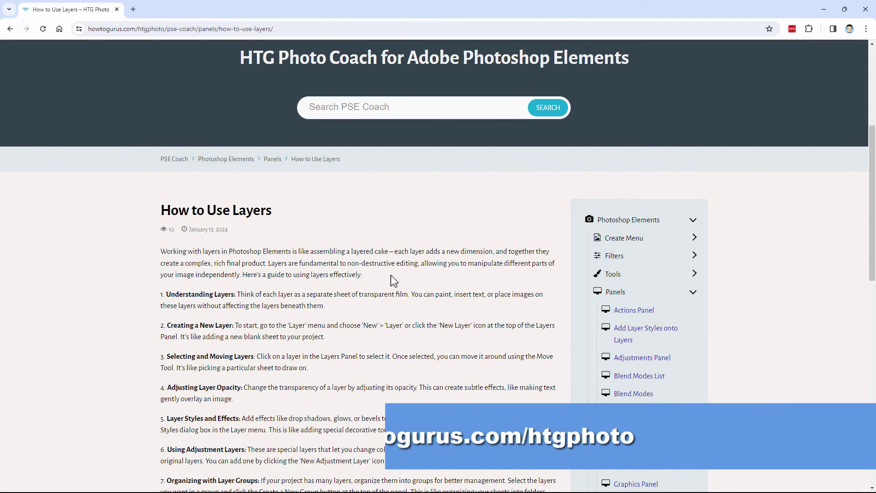
{"action": "scroll", "coordinate": [302, 183], "scroll_direction": "up", "scroll_amount": 2}
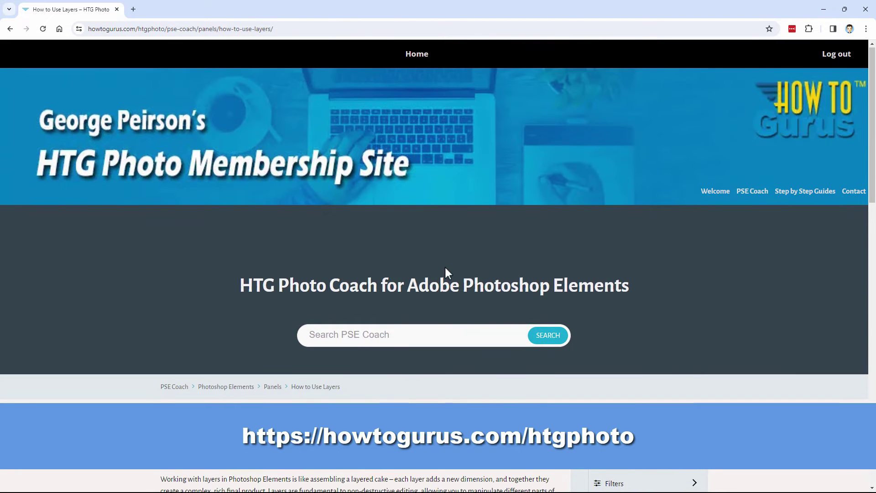
{"action": "scroll", "coordinate": [452, 292], "scroll_direction": "down", "scroll_amount": 2}
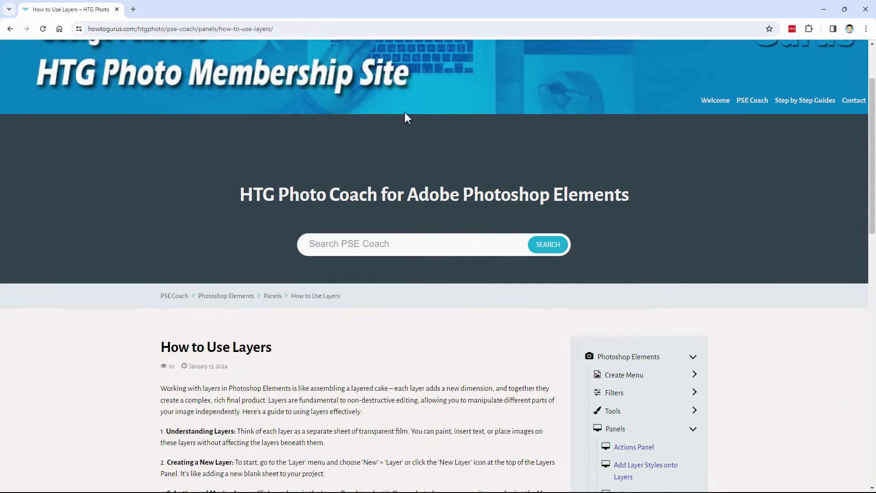
{"action": "left_click", "coordinate": [866, 9]}
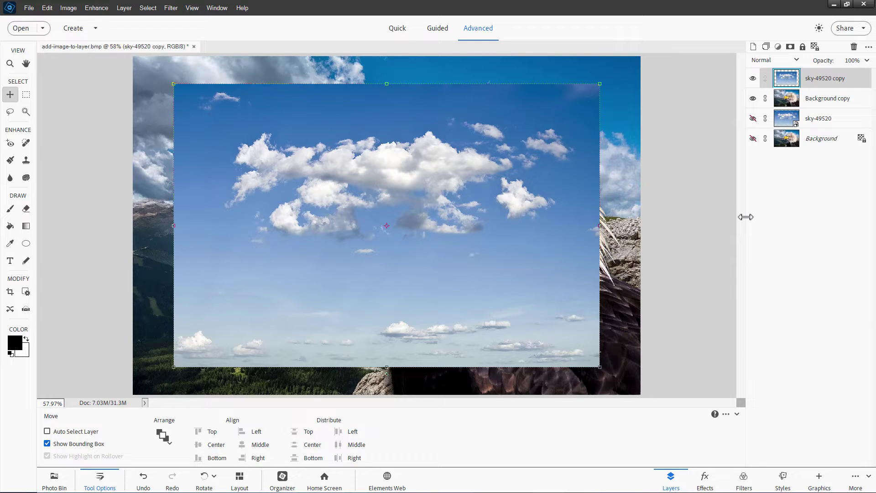
Try out different widths for the Layers panel, leaving it slightly wider than before.
{"action": "left_click_drag", "start_coordinate": [746, 217], "coordinate": [621, 207]}
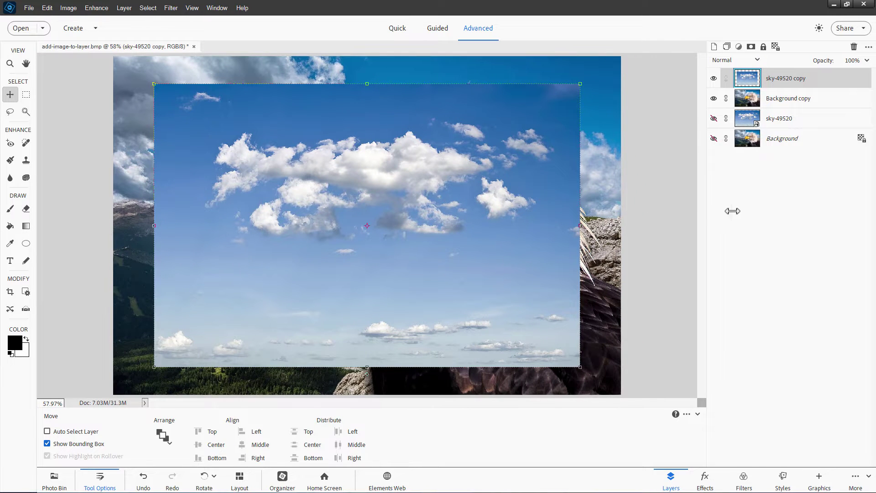
{"action": "left_click_drag", "start_coordinate": [733, 210], "coordinate": [686, 222]}
{"action": "left_click_drag", "start_coordinate": [680, 249], "coordinate": [717, 242]}
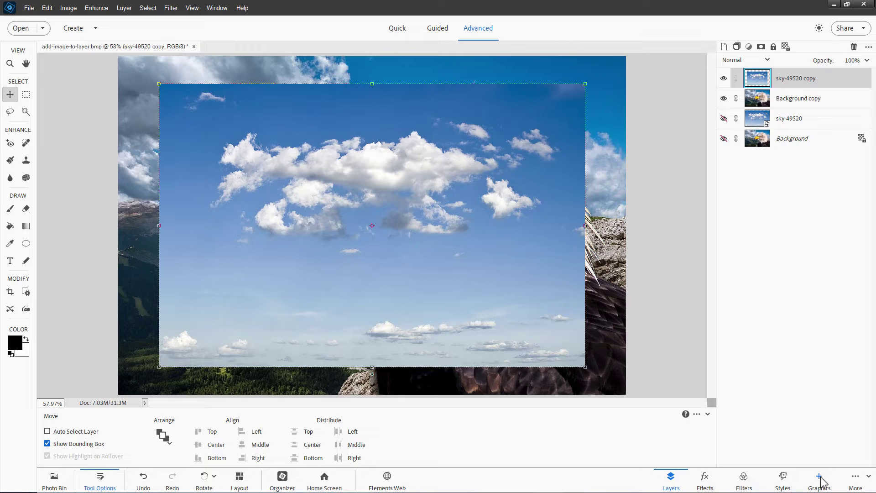
Turn on the Custom Workspace and look through the tabbed Filters, Effects and Layers panels.
{"action": "left_click", "coordinate": [869, 477]}
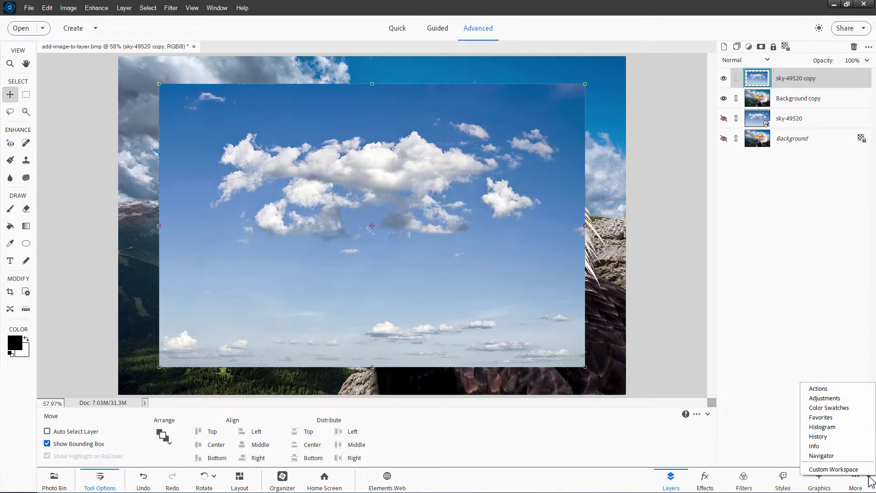
{"action": "left_click", "coordinate": [834, 469]}
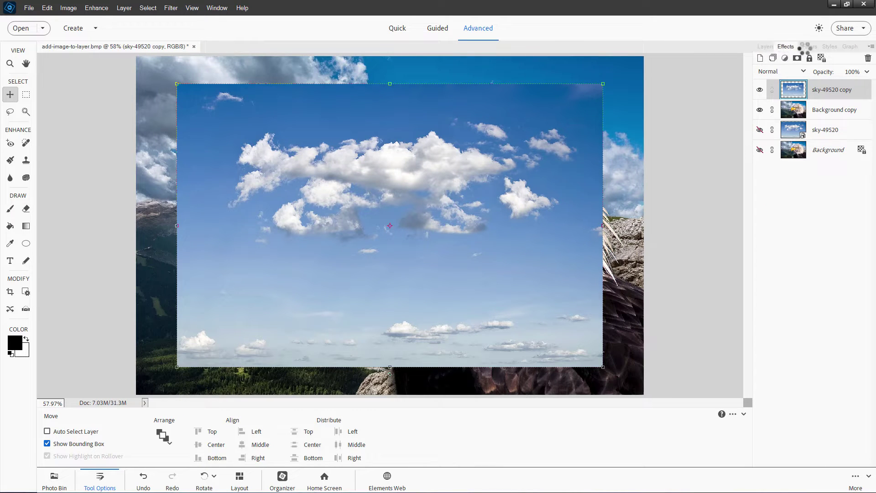
{"action": "left_click", "coordinate": [827, 47]}
{"action": "left_click", "coordinate": [787, 47]}
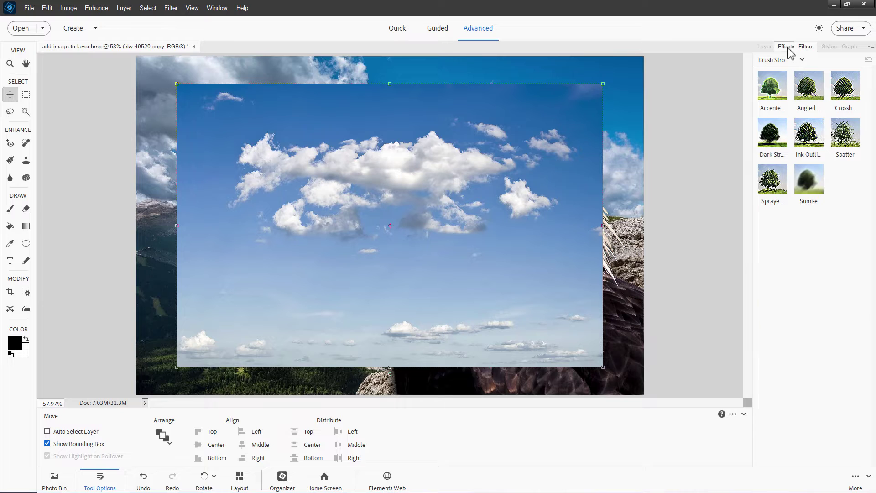
{"action": "left_click", "coordinate": [766, 47]}
Detach the Layers panel as a lengthened floating panel over the canvas, and turn the Custom Workspace off.
{"action": "left_click_drag", "start_coordinate": [767, 49], "coordinate": [660, 83]}
{"action": "left_click_drag", "start_coordinate": [675, 174], "coordinate": [679, 355]}
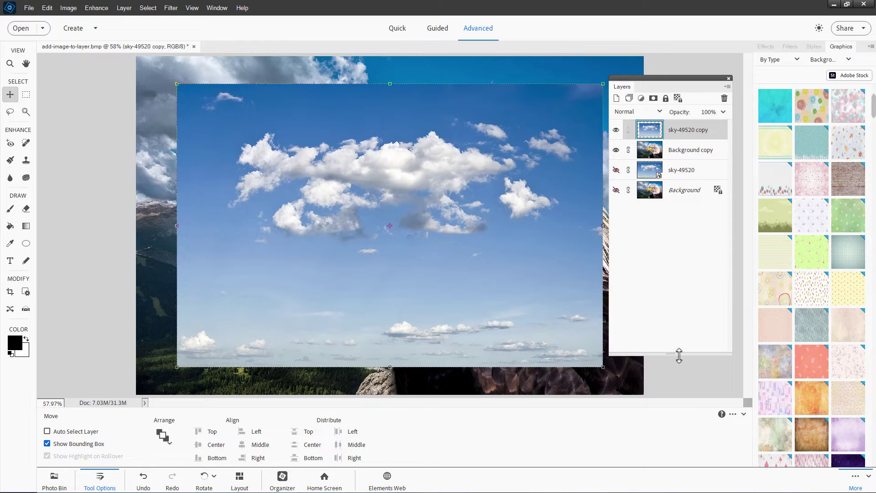
{"action": "mouse_move", "coordinate": [683, 82]}
{"action": "left_mouse_down"}
{"action": "mouse_move", "coordinate": [675, 85]}
{"action": "mouse_move", "coordinate": [682, 89]}
{"action": "left_mouse_up"}
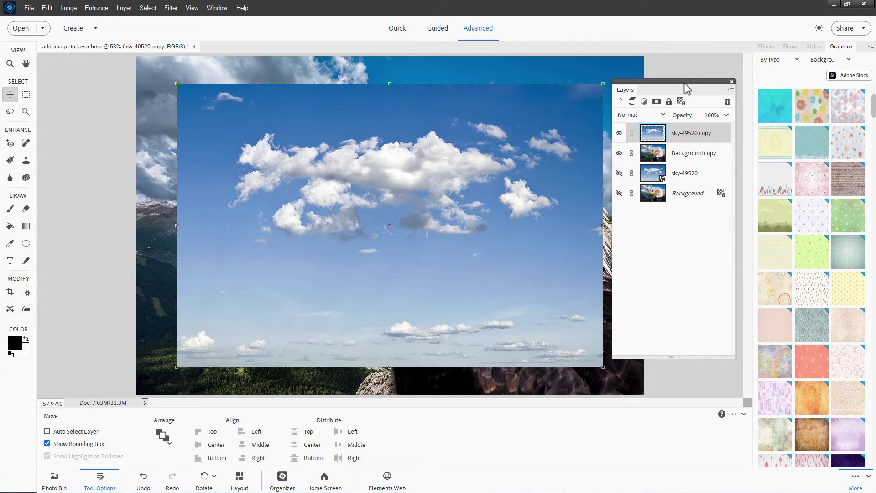
{"action": "left_click", "coordinate": [871, 480]}
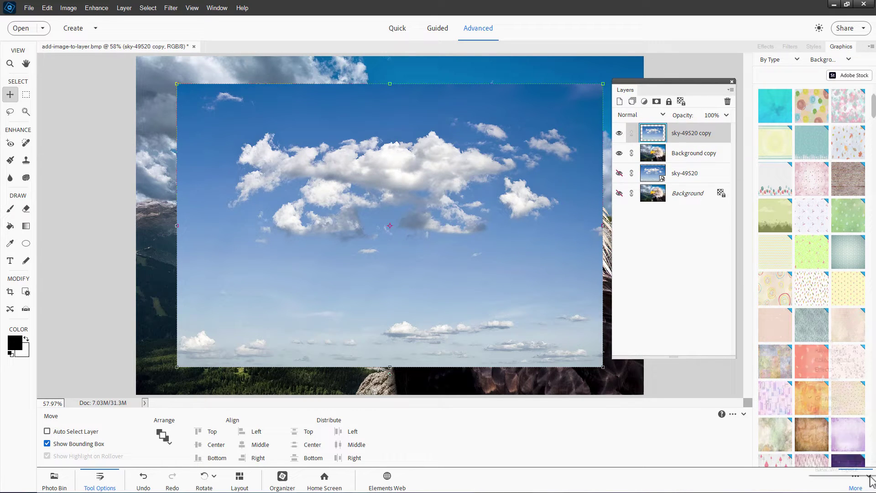
{"action": "left_click", "coordinate": [841, 470]}
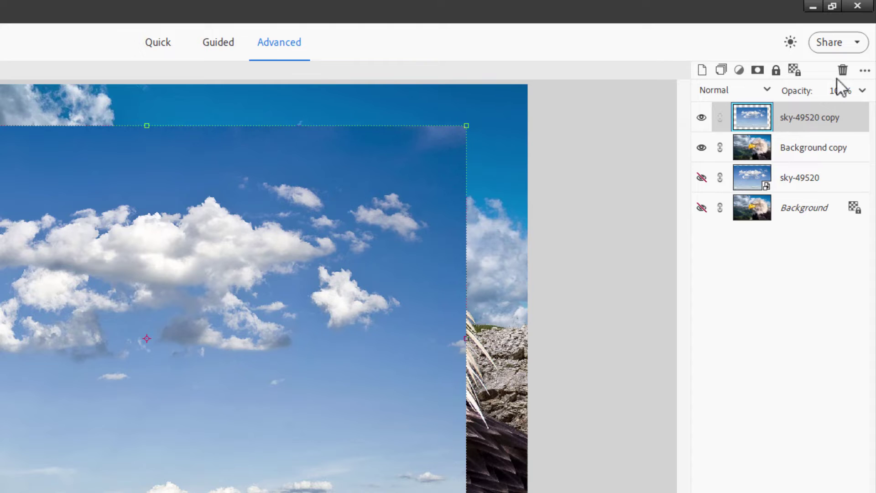
Set the Layers panel thumbnails to the largest size, with Entire Document as the thumbnail contents.
{"action": "left_click", "coordinate": [865, 71]}
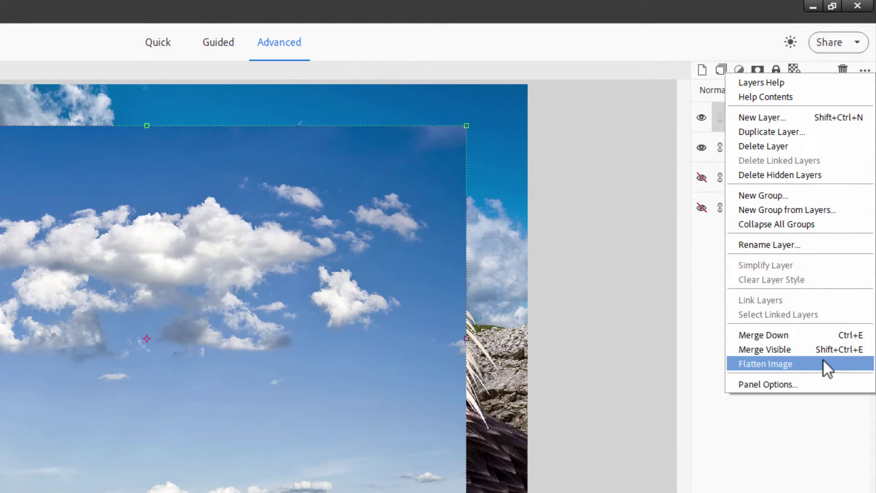
{"action": "left_click", "coordinate": [787, 382]}
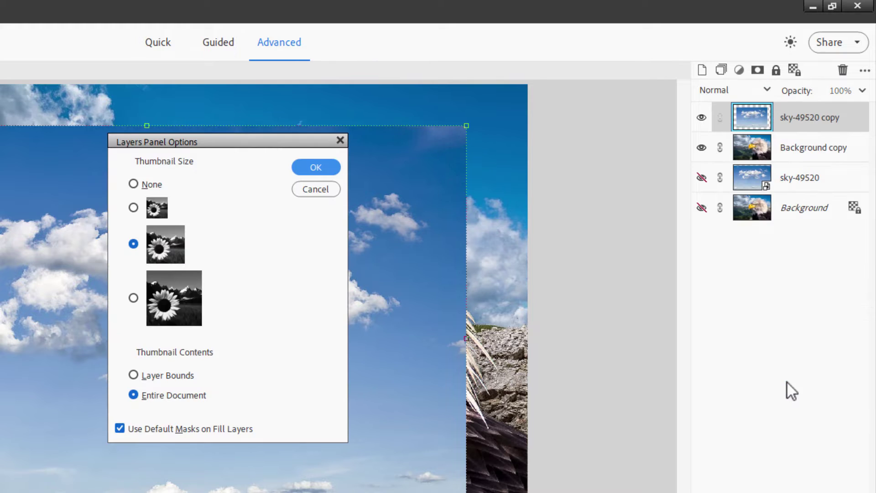
{"action": "left_click_drag", "start_coordinate": [259, 143], "coordinate": [400, 147]}
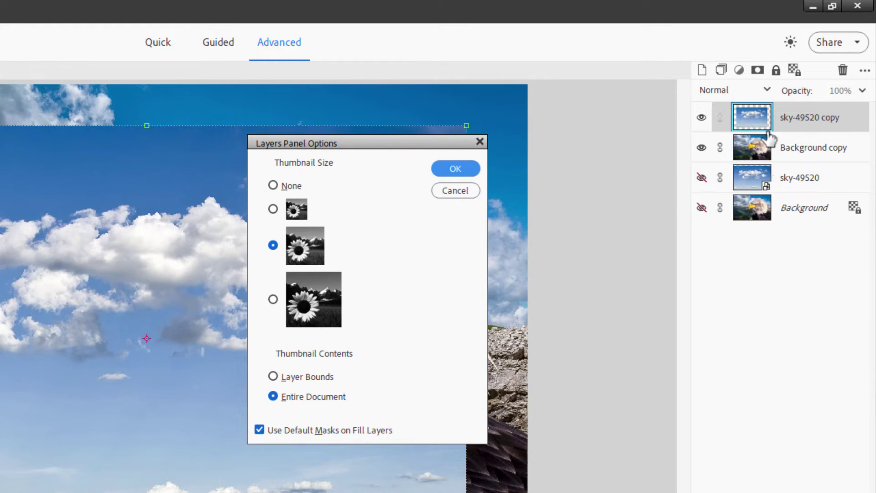
{"action": "left_click", "coordinate": [273, 300]}
{"action": "left_click", "coordinate": [287, 378]}
{"action": "left_click", "coordinate": [313, 397]}
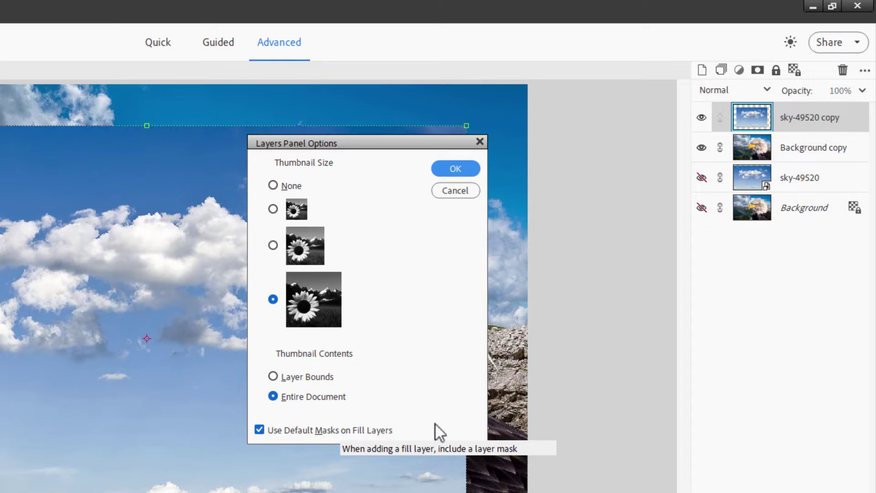
{"action": "left_click", "coordinate": [455, 170]}
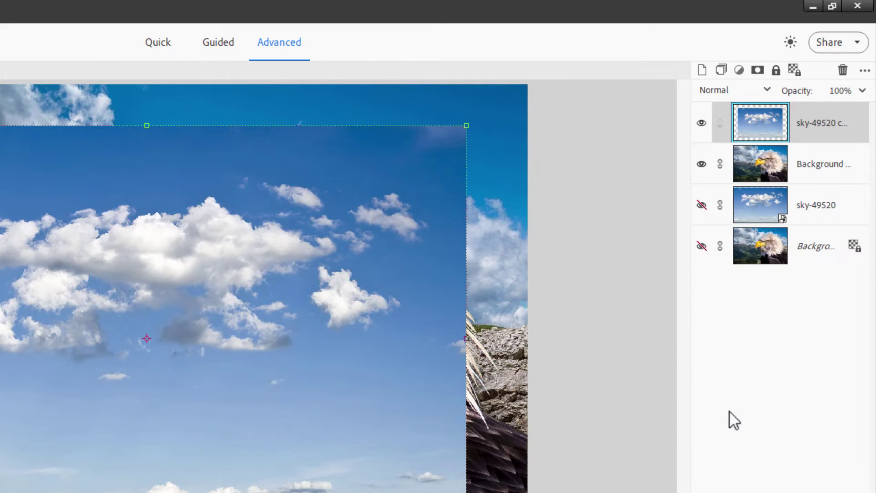
Color-code the sky-49520 layer red and the Background copy layer blue.
{"action": "right_click", "coordinate": [806, 207]}
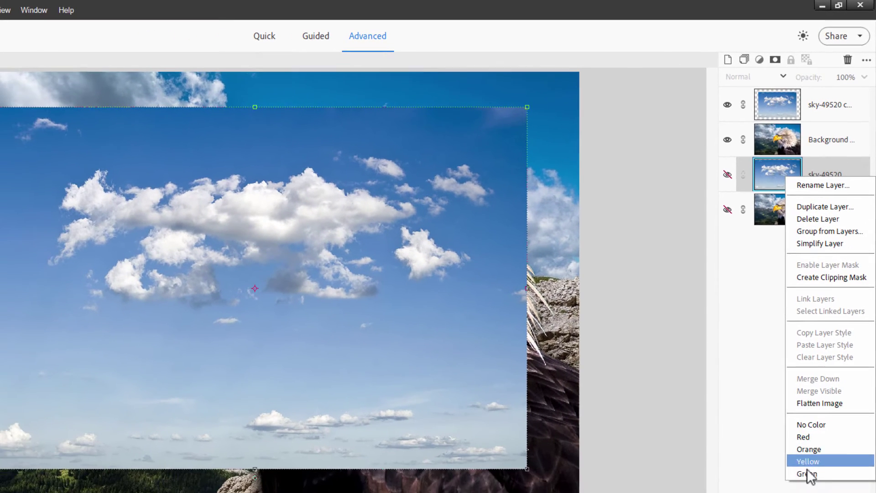
{"action": "left_click", "coordinate": [820, 433]}
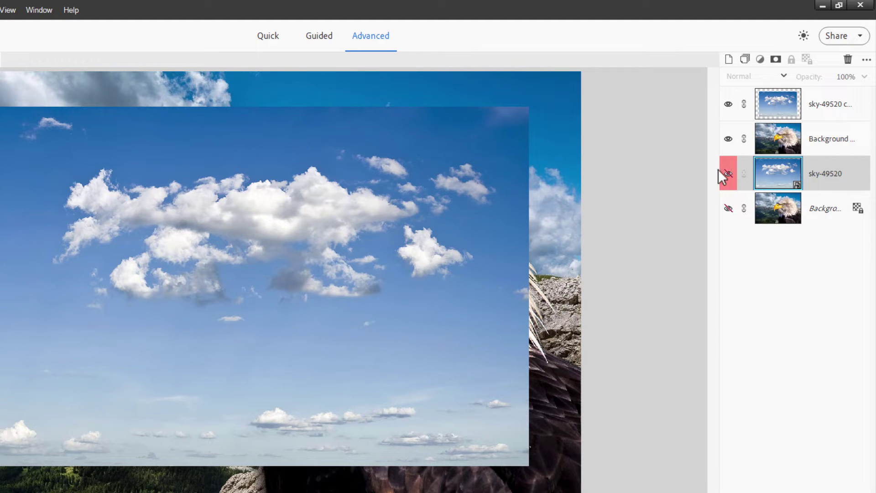
{"action": "right_click", "coordinate": [829, 139]}
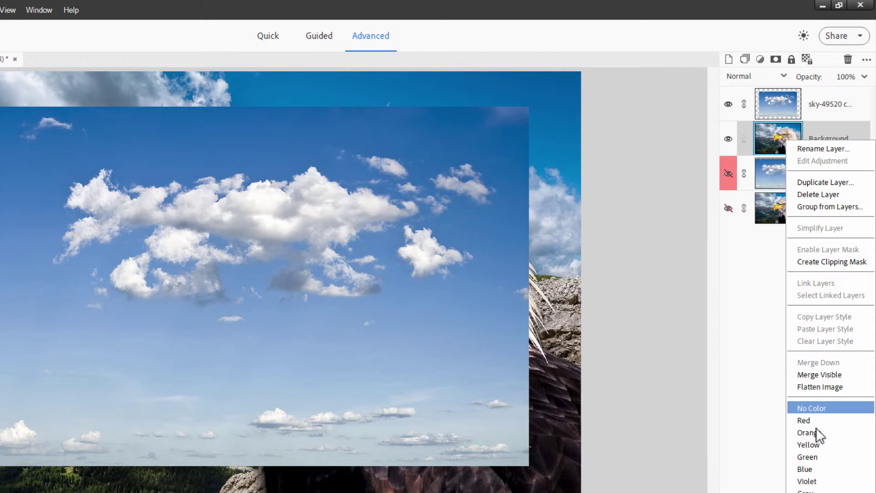
{"action": "left_click", "coordinate": [807, 469]}
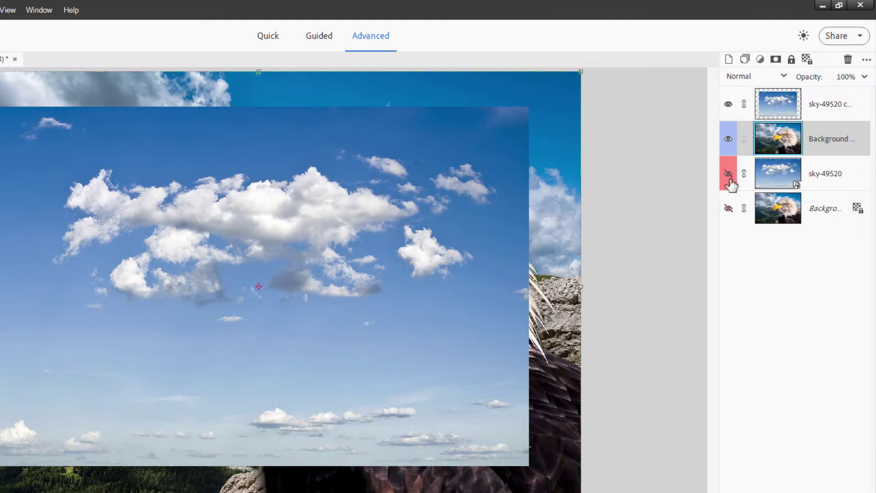
Remove the color labels from the Background copy and sky-49520 layers by setting both to No Color.
{"action": "right_click", "coordinate": [818, 148]}
{"action": "left_click", "coordinate": [834, 414]}
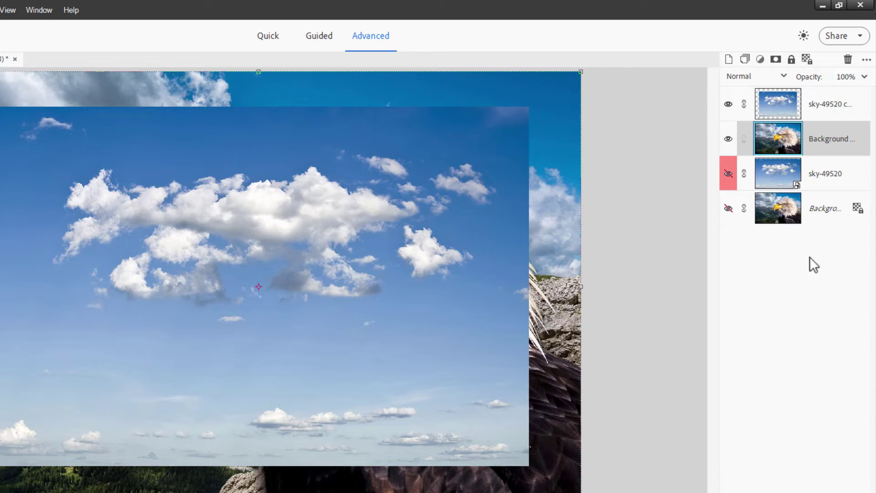
{"action": "right_click", "coordinate": [820, 172]}
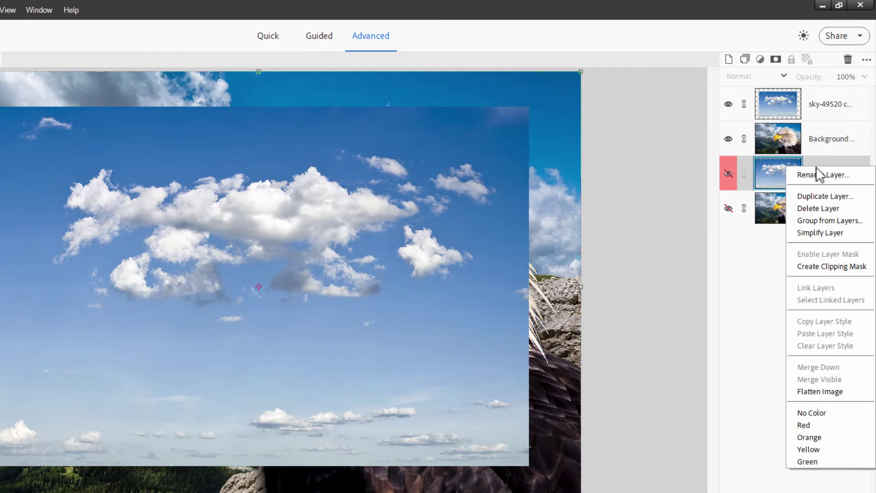
{"action": "left_click", "coordinate": [823, 412]}
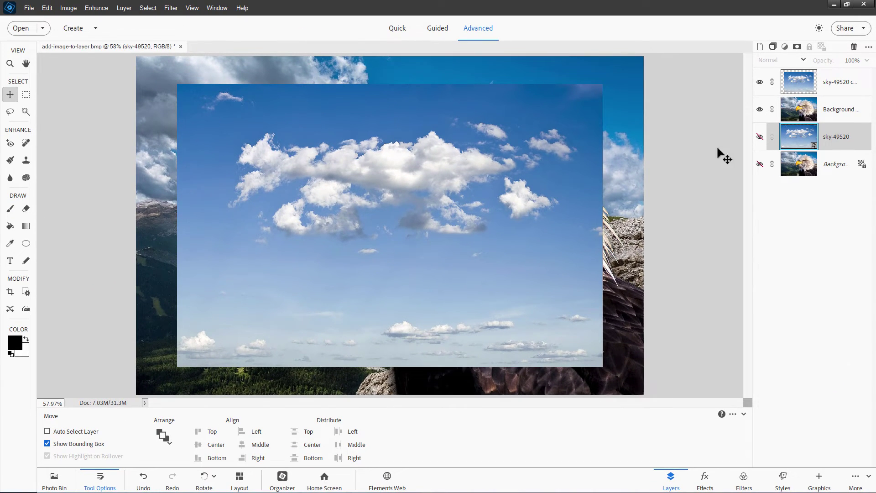
Hide and show again the Background copy layer, and do the same with the sky-49520 copy layer.
{"action": "left_click", "coordinate": [760, 110]}
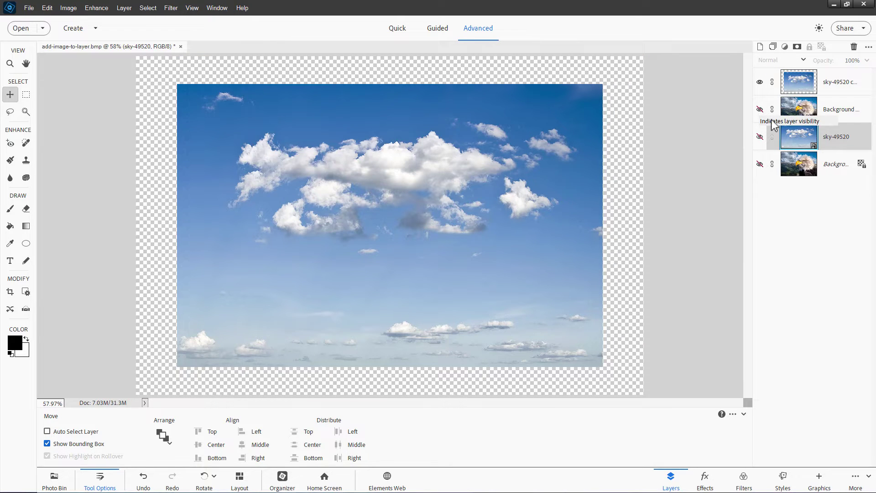
{"action": "left_click", "coordinate": [760, 110]}
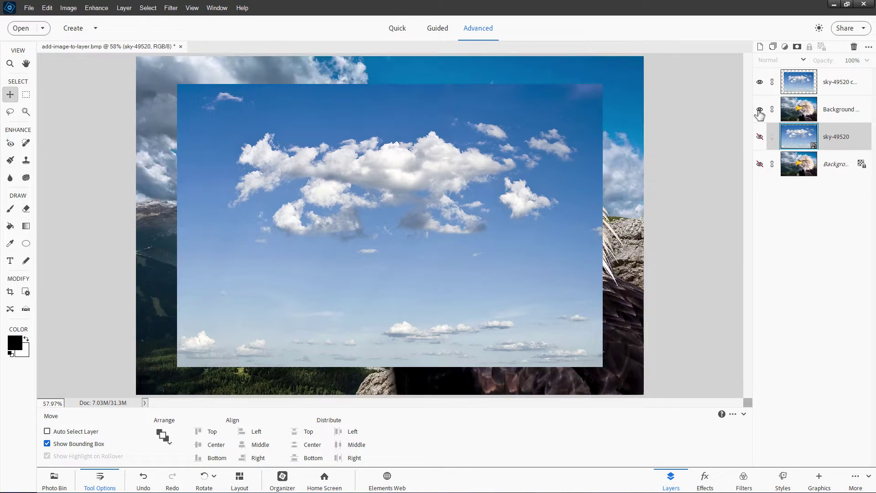
{"action": "left_click", "coordinate": [760, 83]}
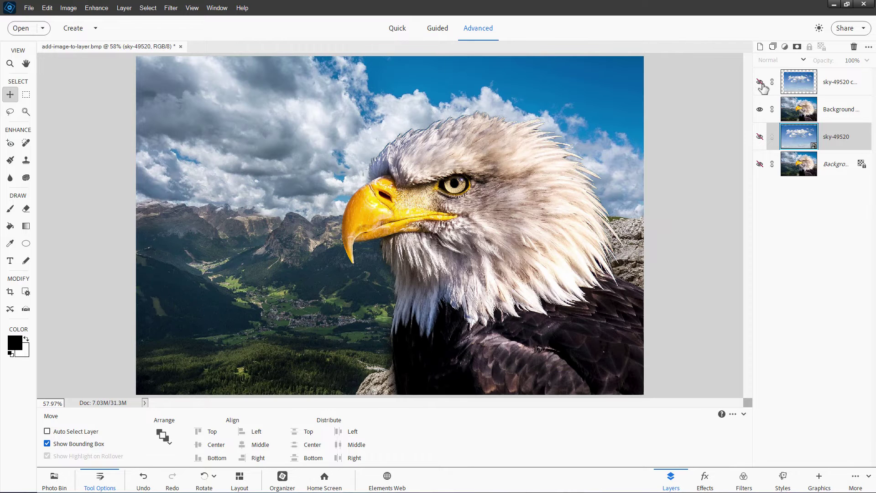
{"action": "left_click", "coordinate": [760, 83]}
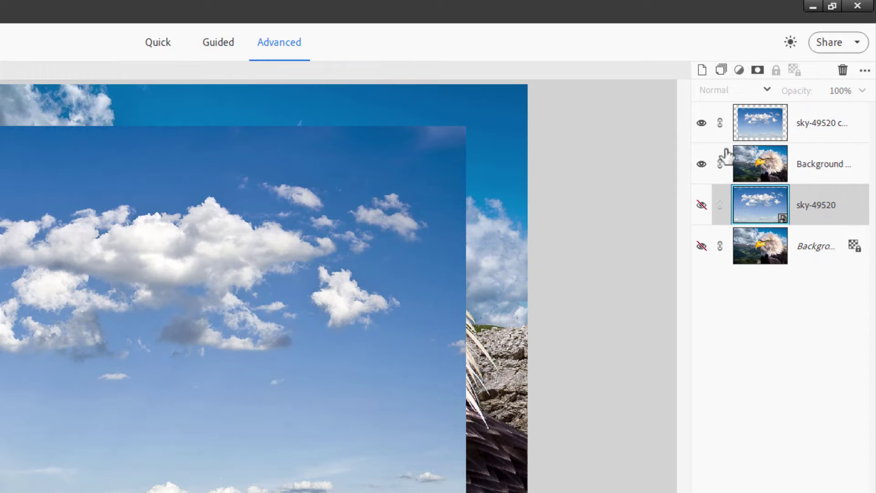
Link the sky-49520 copy layer with the Background copy layer.
{"action": "left_click", "coordinate": [812, 136]}
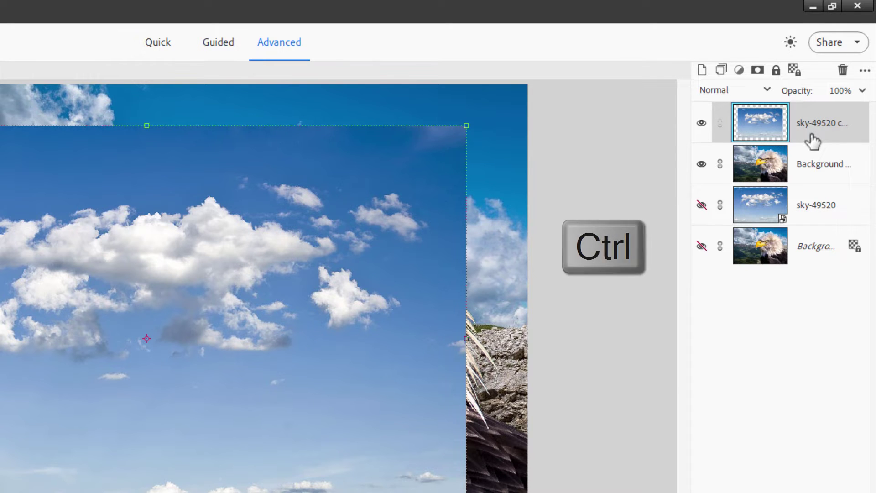
{"action": "left_click", "coordinate": [818, 180], "text": "ctrl"}
{"action": "left_click", "coordinate": [817, 180], "text": "shift"}
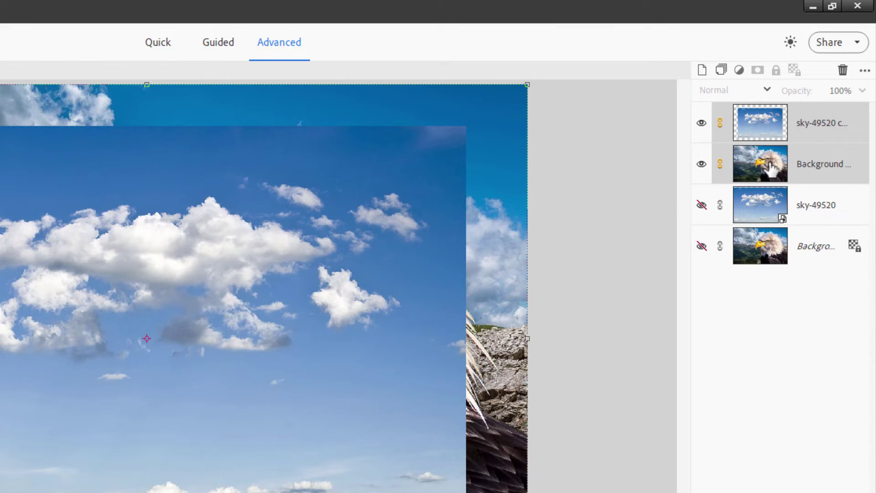
Move the two linked layers together as a test, undo the move, and unlink the layers.
{"action": "left_click", "coordinate": [832, 131]}
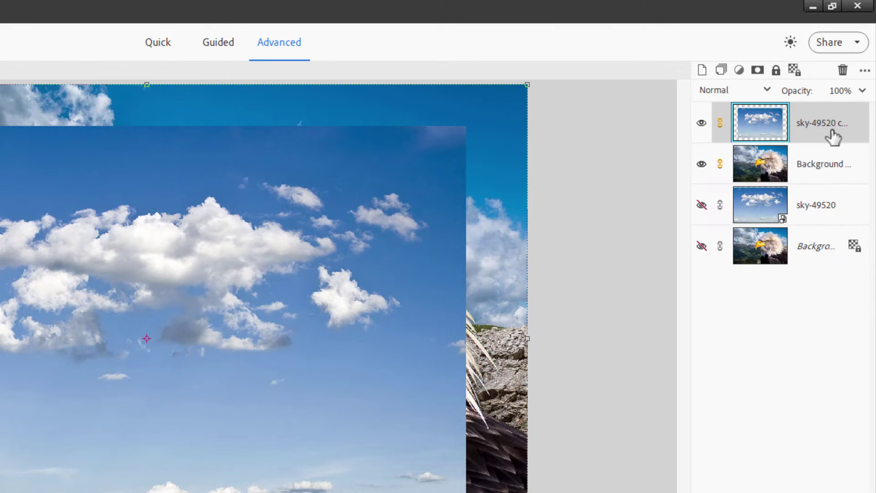
{"action": "left_click_drag", "start_coordinate": [114, 219], "coordinate": [337, 334]}
{"action": "mouse_move", "coordinate": [271, 348]}
{"action": "left_mouse_down"}
{"action": "mouse_move", "coordinate": [206, 302]}
{"action": "mouse_move", "coordinate": [218, 369]}
{"action": "mouse_move", "coordinate": [268, 360]}
{"action": "left_mouse_up"}
{"action": "key", "text": "ctrl+z"}
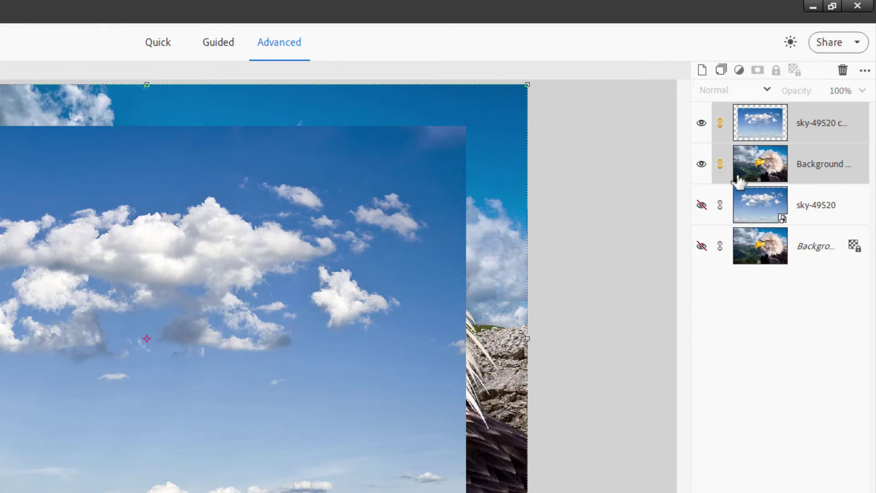
{"action": "left_click", "coordinate": [720, 164]}
Fully lock the sky-49520 copy layer, try to move it on the canvas, and unlock it again.
{"action": "left_click", "coordinate": [824, 137]}
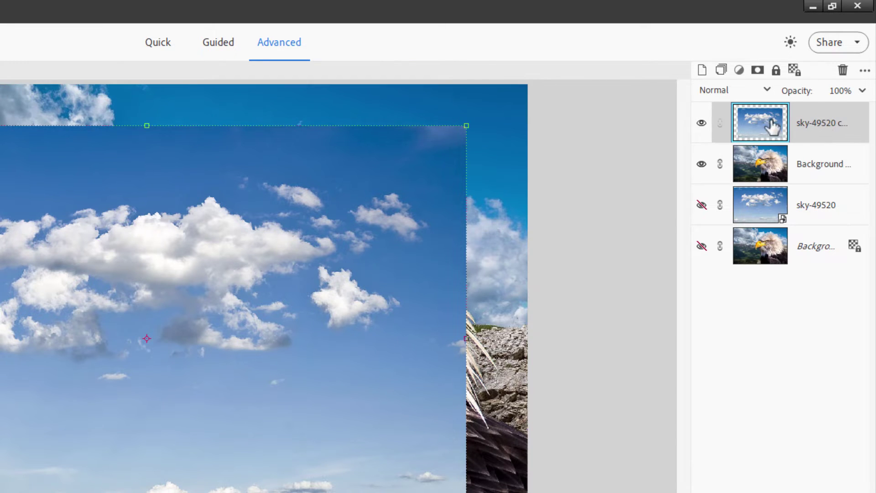
{"action": "left_click", "coordinate": [776, 71]}
{"action": "left_click_drag", "start_coordinate": [419, 232], "coordinate": [201, 221]}
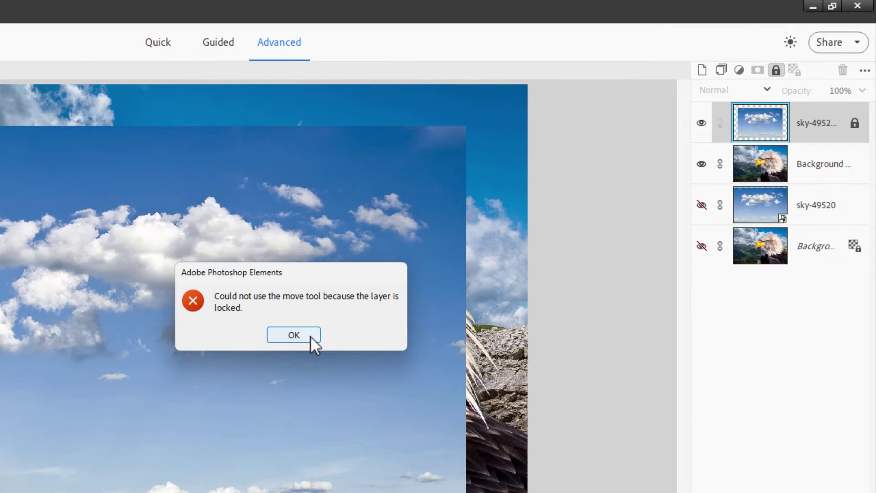
{"action": "left_click", "coordinate": [310, 336]}
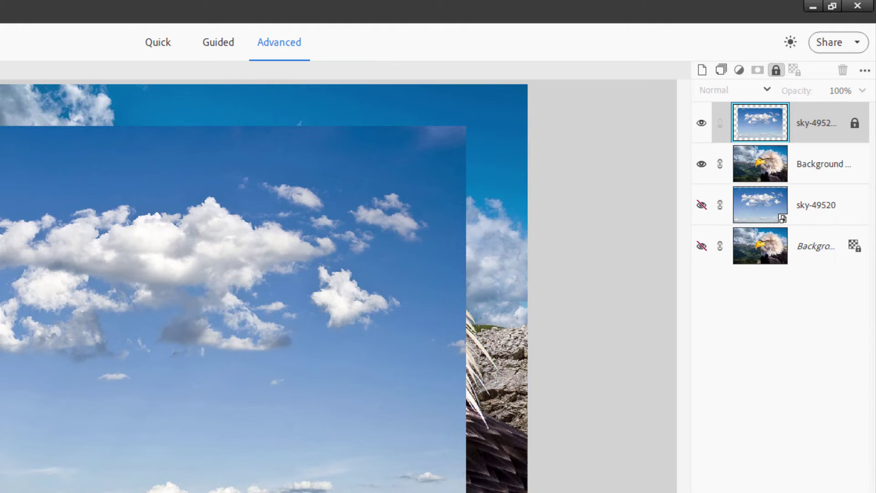
{"action": "left_click", "coordinate": [330, 331]}
{"action": "left_click", "coordinate": [308, 334]}
{"action": "double_click", "coordinate": [837, 130]}
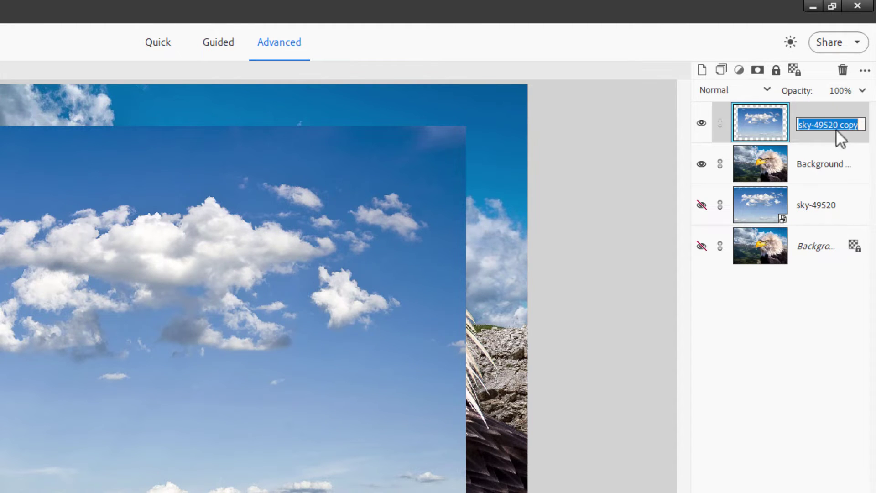
With transparent pixels locked on the sky-49520 copy layer, brush black over its edge, undo the strokes and remove the lock.
{"action": "left_click", "coordinate": [856, 124]}
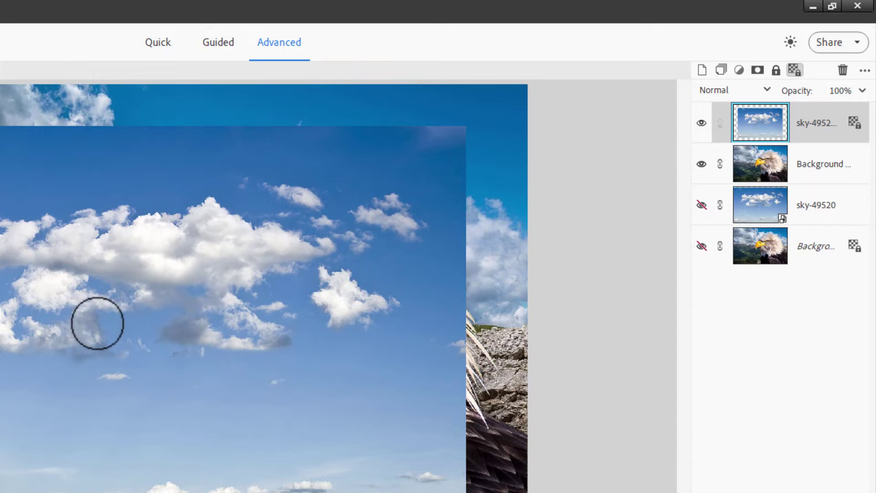
{"action": "left_click_drag", "start_coordinate": [318, 161], "coordinate": [547, 164]}
{"action": "mouse_move", "coordinate": [342, 168]}
{"action": "left_mouse_down"}
{"action": "mouse_move", "coordinate": [421, 256]}
{"action": "mouse_move", "coordinate": [548, 352]}
{"action": "mouse_move", "coordinate": [501, 204]}
{"action": "mouse_move", "coordinate": [450, 236]}
{"action": "mouse_move", "coordinate": [441, 344]}
{"action": "mouse_move", "coordinate": [453, 448]}
{"action": "mouse_move", "coordinate": [433, 445]}
{"action": "left_mouse_up"}
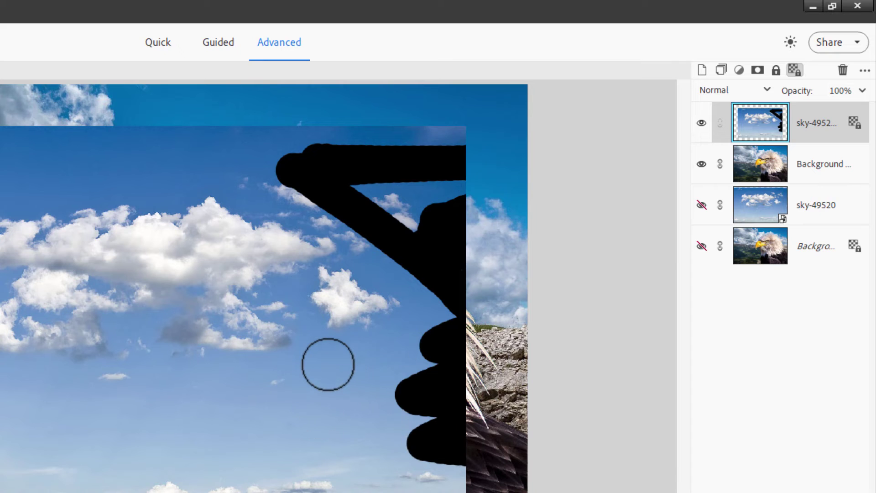
{"action": "key", "text": "ctrl+z"}
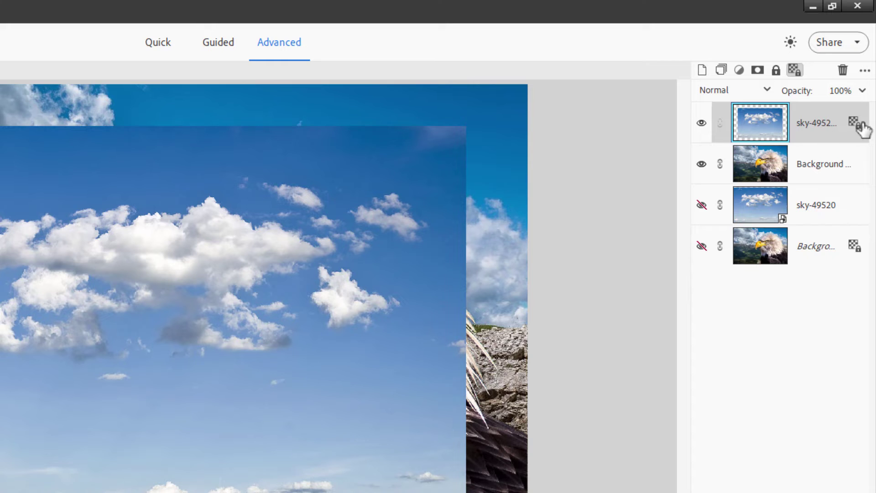
{"action": "left_click", "coordinate": [794, 70]}
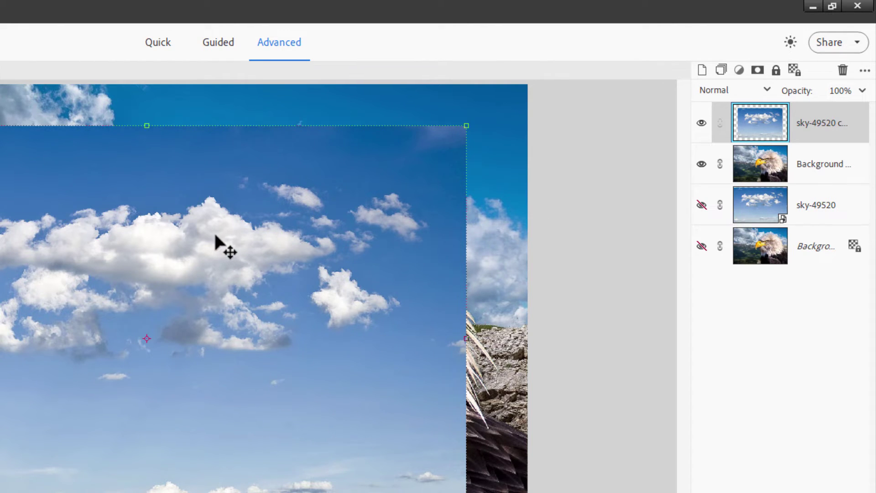
Test the sky-49520 copy layer's opacity, leaving it at 100%, and try the Darken, Linear Burn and Darker Color blend modes, ending on Screen.
{"action": "left_click", "coordinate": [862, 92]}
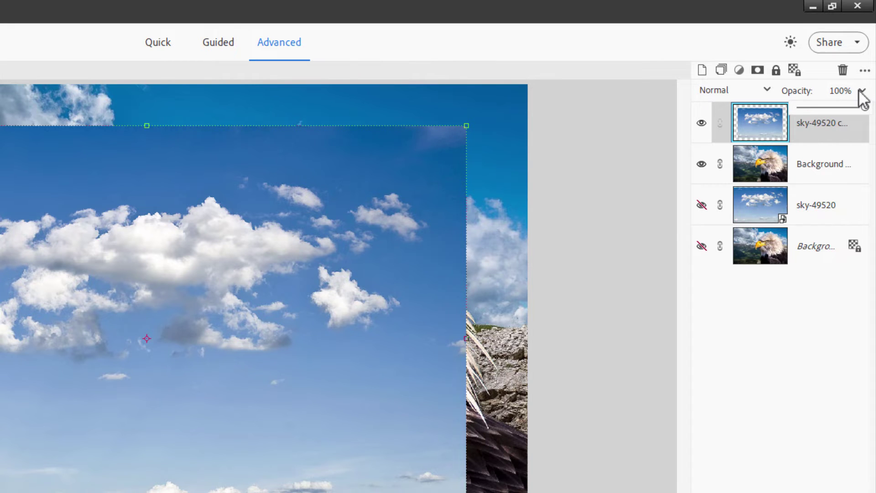
{"action": "mouse_move", "coordinate": [865, 107]}
{"action": "left_mouse_down"}
{"action": "mouse_move", "coordinate": [826, 107]}
{"action": "mouse_move", "coordinate": [866, 108]}
{"action": "left_mouse_up"}
{"action": "left_click", "coordinate": [720, 91]}
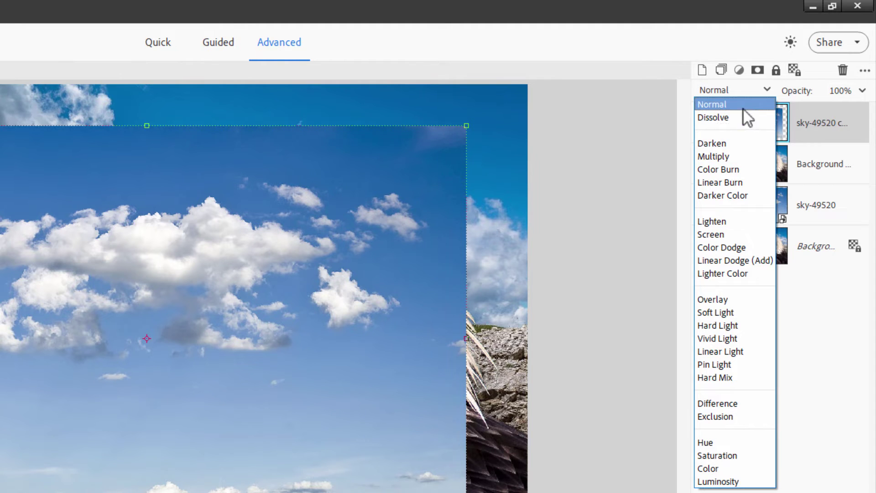
{"action": "left_click", "coordinate": [714, 144]}
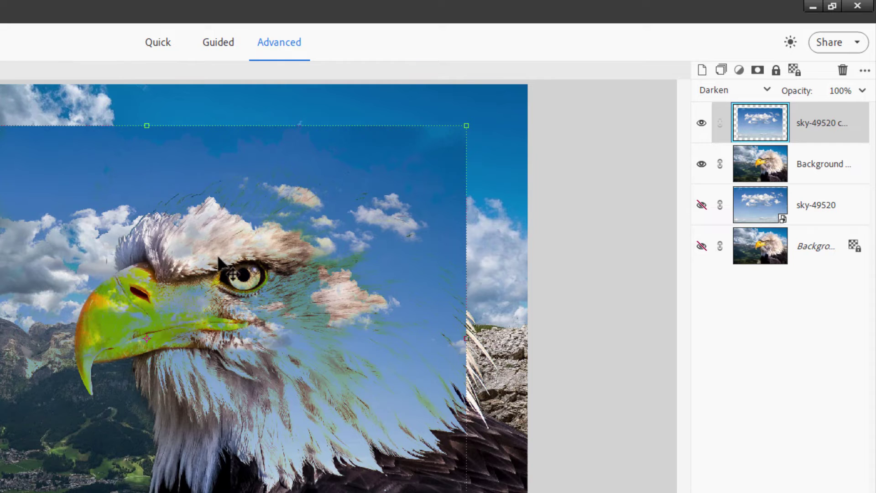
{"action": "left_click", "coordinate": [767, 91]}
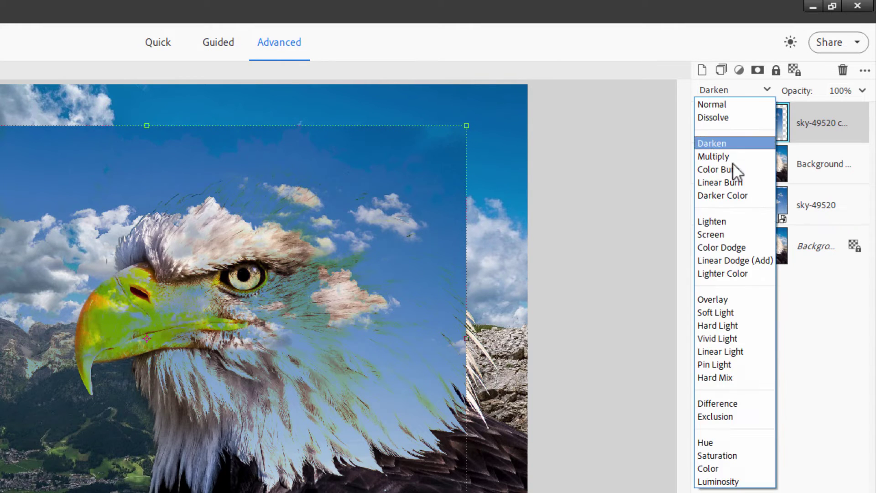
{"action": "left_click", "coordinate": [728, 182]}
{"action": "left_click", "coordinate": [739, 91]}
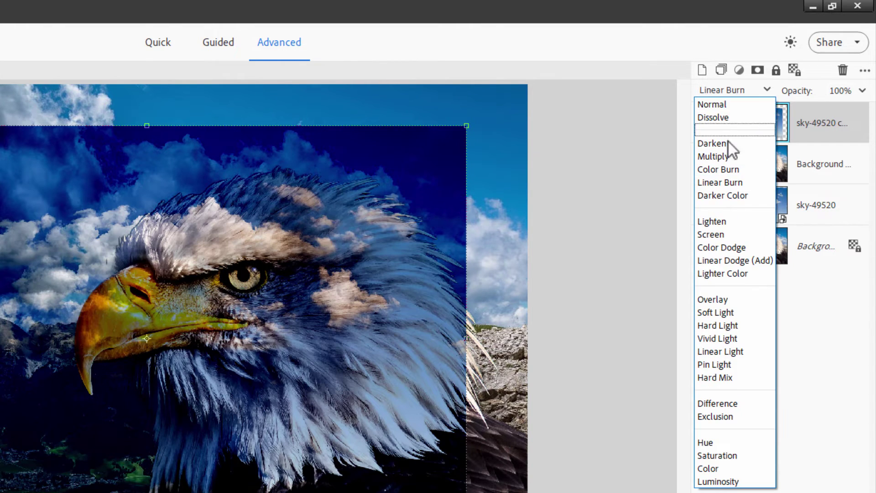
{"action": "left_click", "coordinate": [727, 193]}
{"action": "left_click", "coordinate": [719, 93]}
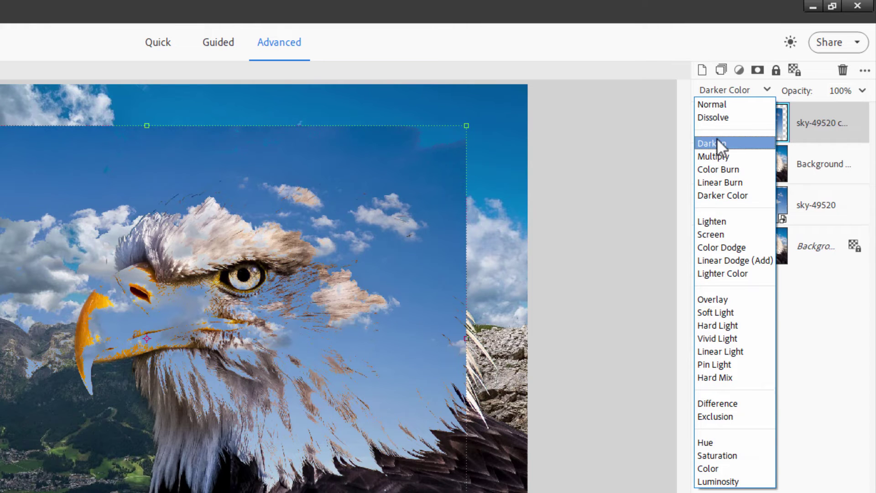
{"action": "left_click", "coordinate": [728, 234]}
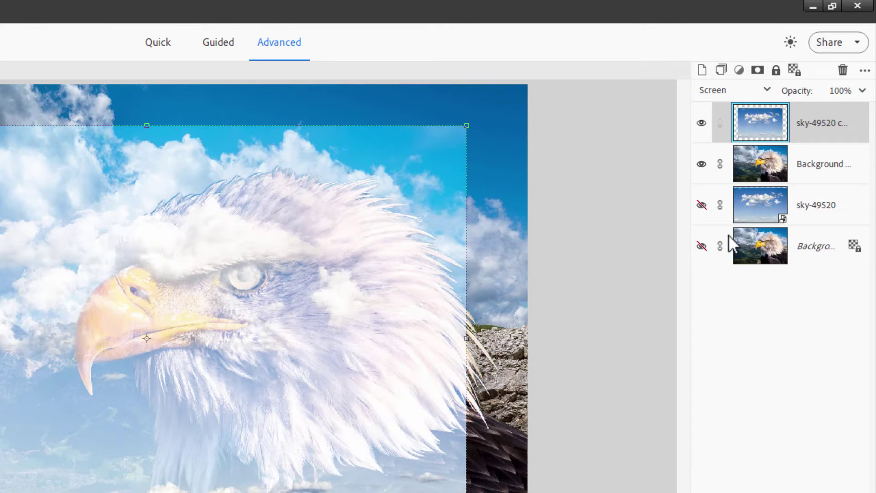
Try the Overlay blend mode on the sky-49520 copy layer and return its blend mode to Normal.
{"action": "left_click", "coordinate": [727, 295]}
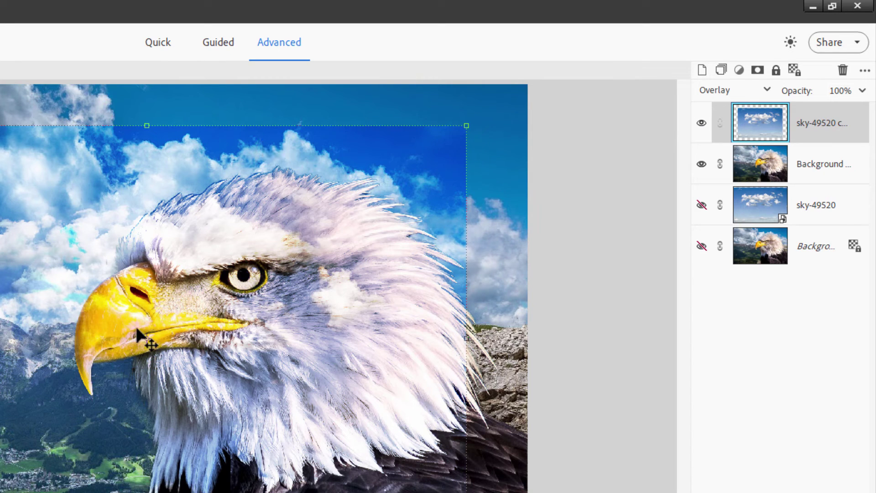
{"action": "left_click", "coordinate": [726, 91]}
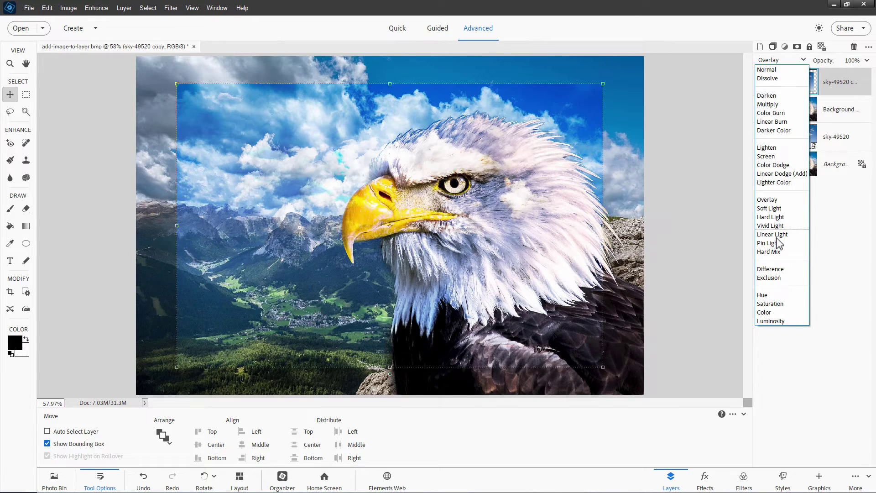
{"action": "left_click", "coordinate": [767, 69]}
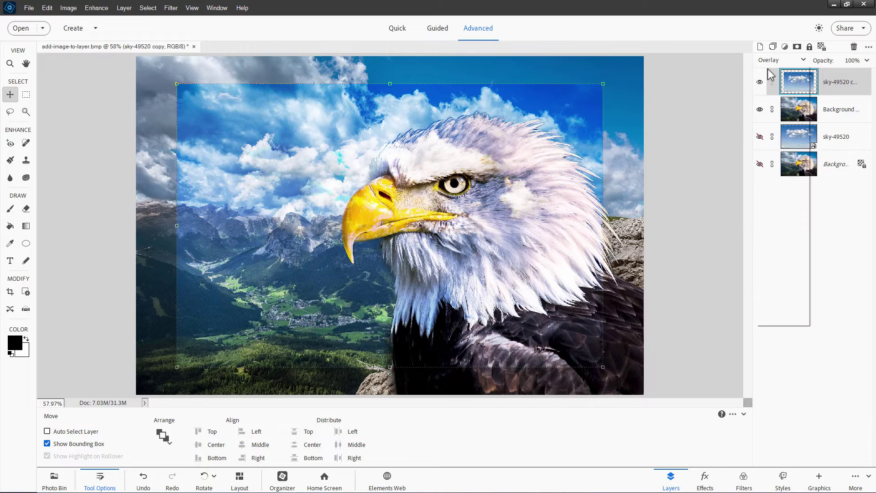
Rename the Background copy layer as Eagle.
{"action": "left_click", "coordinate": [838, 114]}
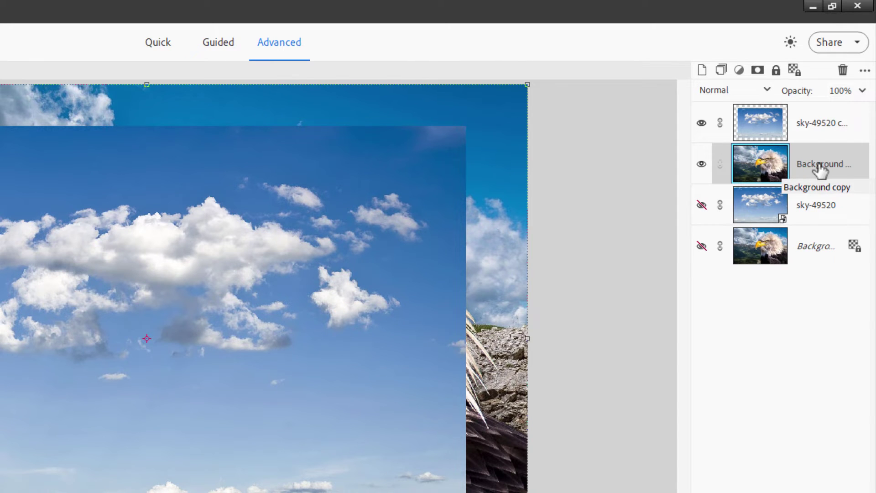
{"action": "right_click", "coordinate": [818, 168]}
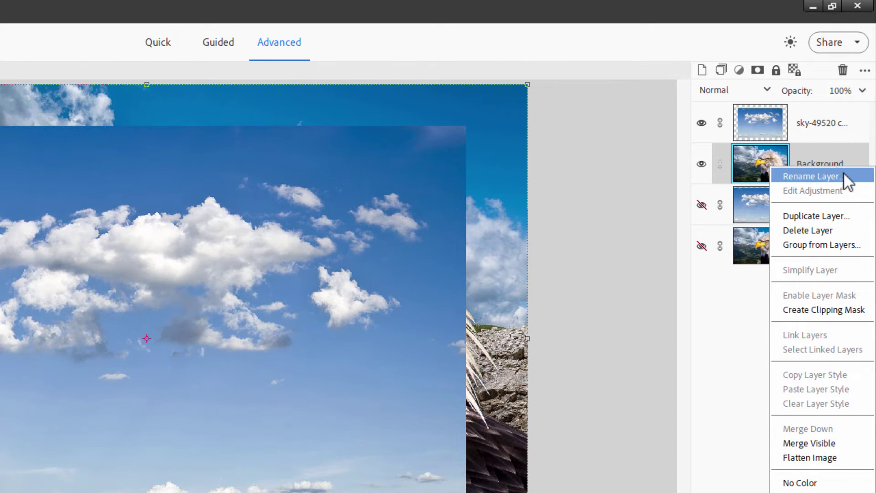
{"action": "left_click", "coordinate": [844, 172]}
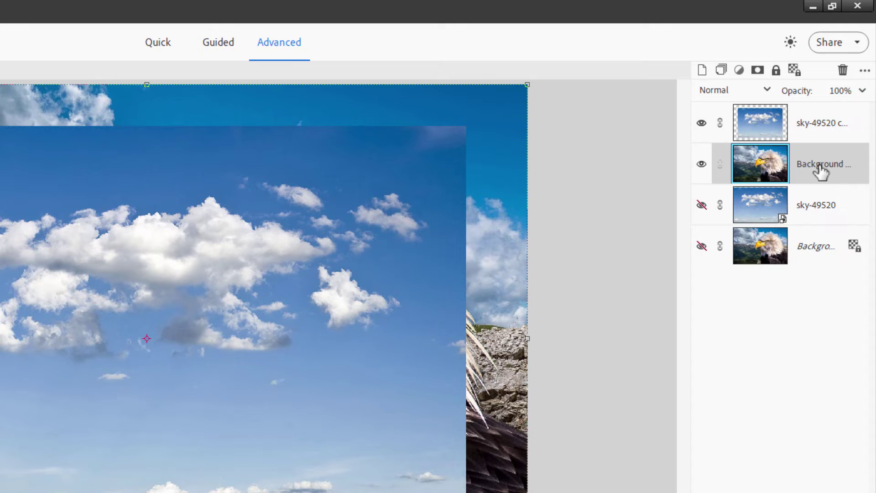
{"action": "double_click", "coordinate": [821, 167]}
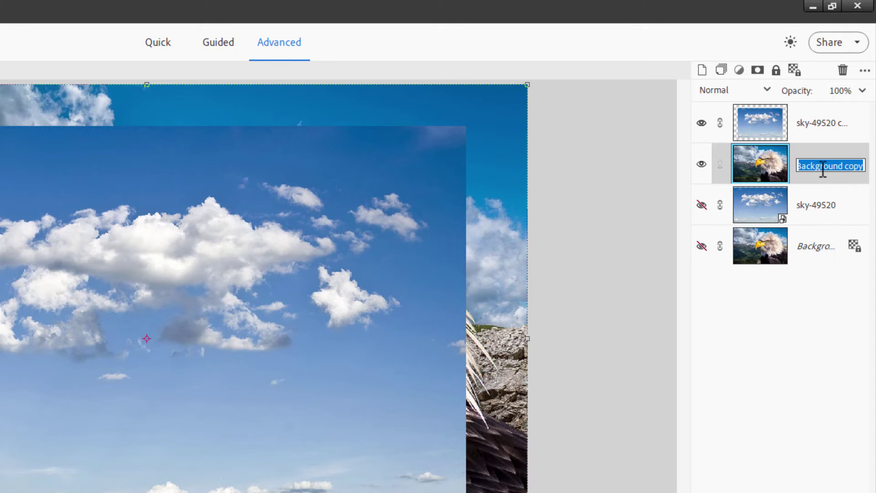
{"action": "type", "text": "Eagle"}
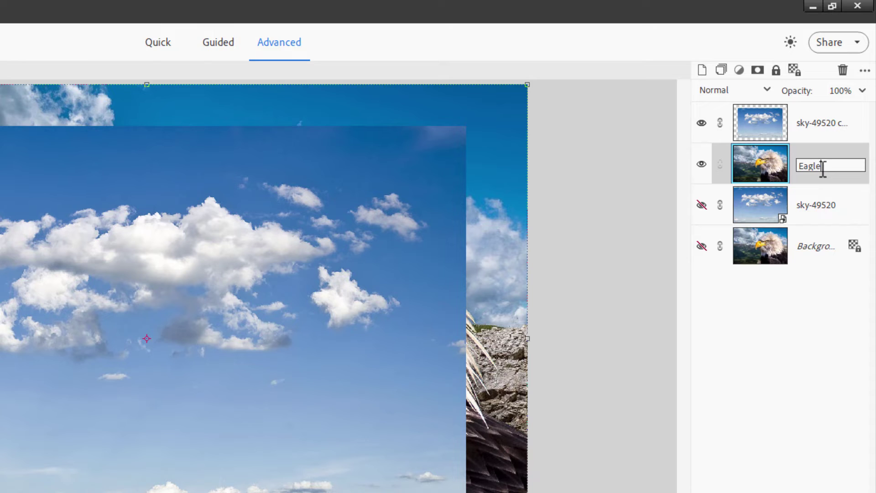
{"action": "key", "text": "Return"}
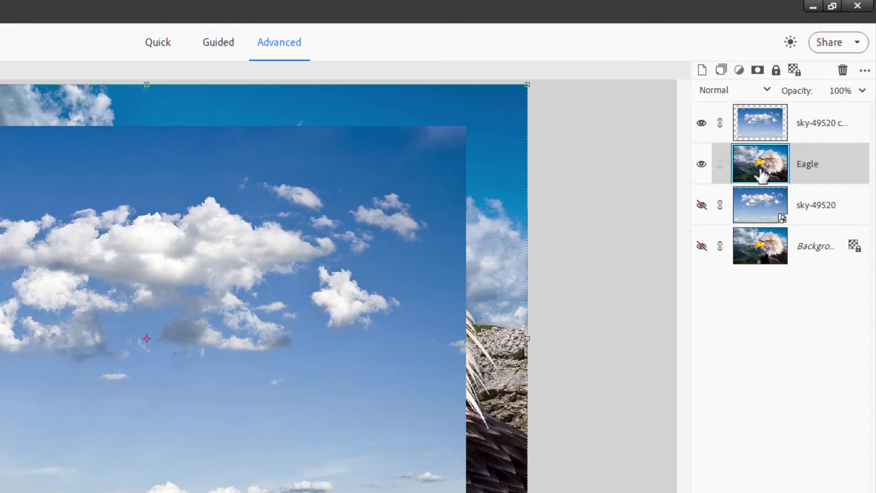
Move the sky-49520 layer directly above the Eagle layer and group it with the sky-49520 copy layer.
{"action": "left_click_drag", "start_coordinate": [850, 207], "coordinate": [837, 167]}
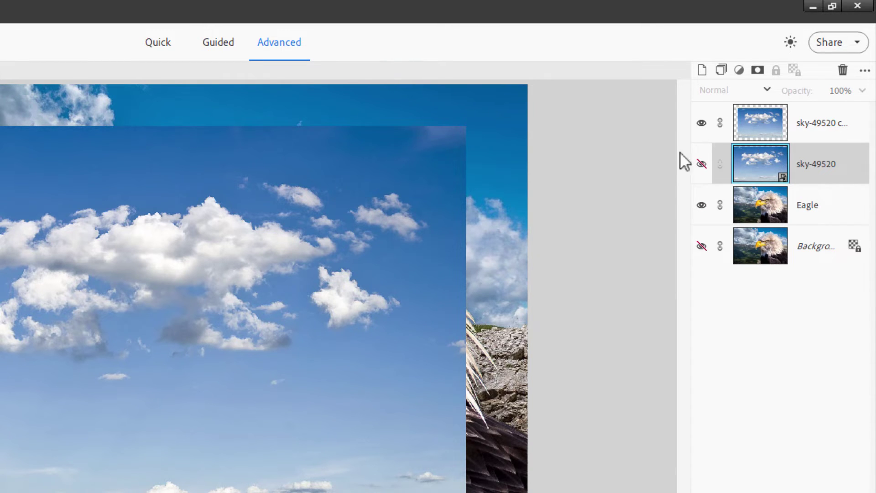
{"action": "left_click", "coordinate": [786, 138]}
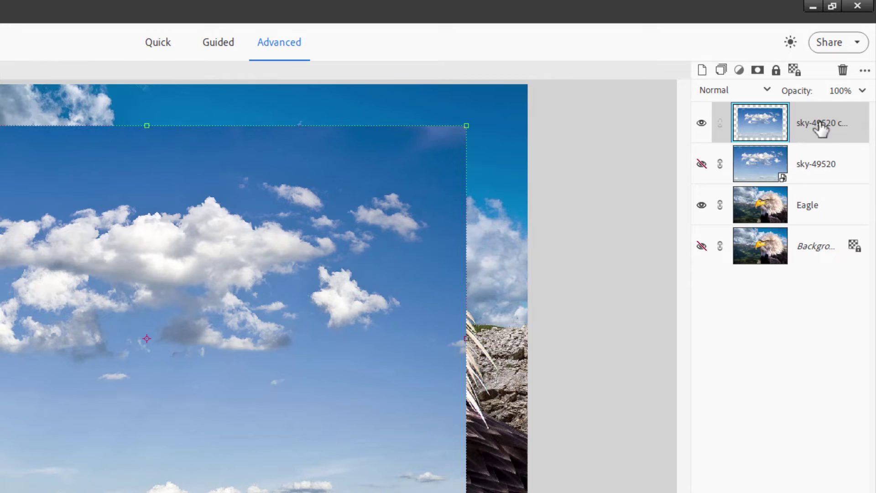
{"action": "left_click", "coordinate": [822, 167], "text": "shift"}
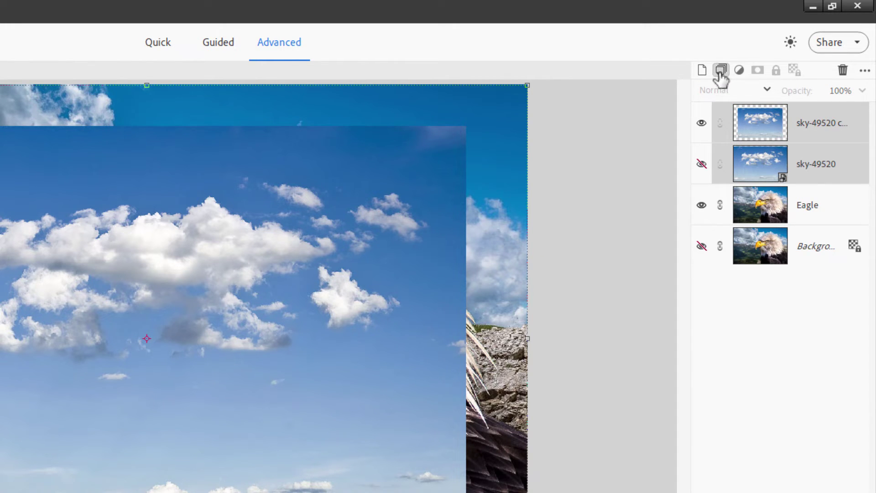
{"action": "left_click", "coordinate": [721, 71]}
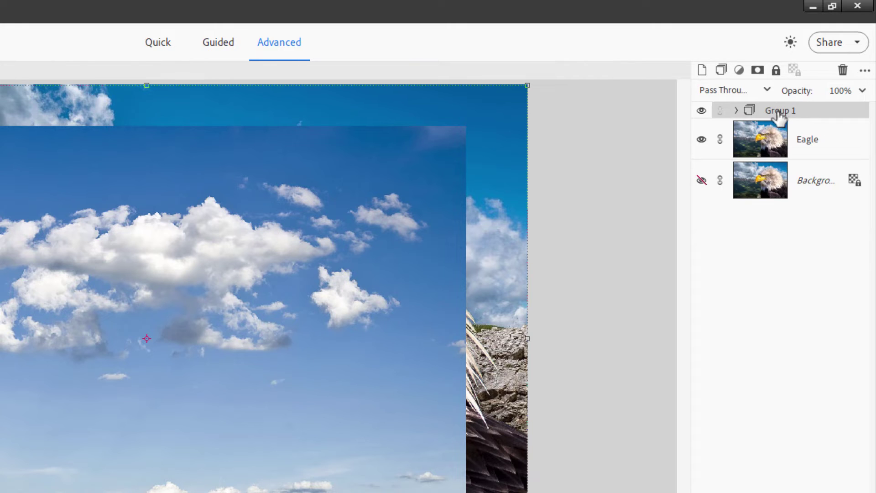
Rename the new layer group as Sky.
{"action": "double_click", "coordinate": [779, 112]}
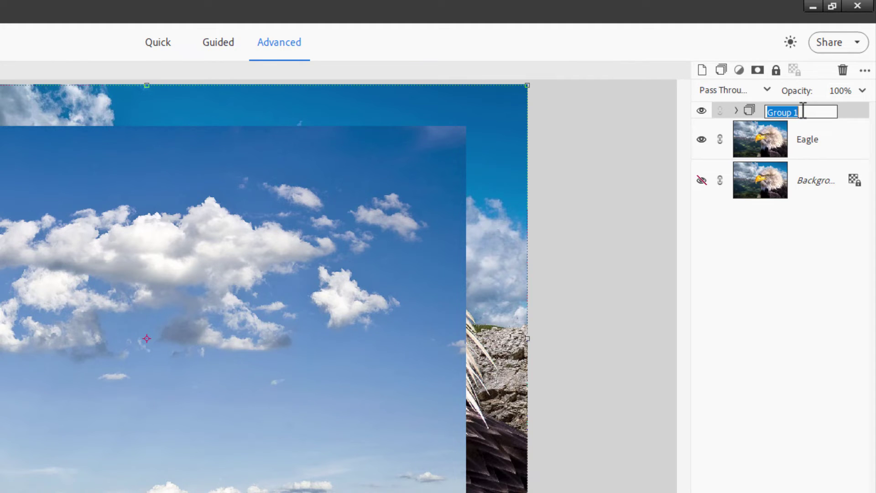
{"action": "type", "text": "Sky"}
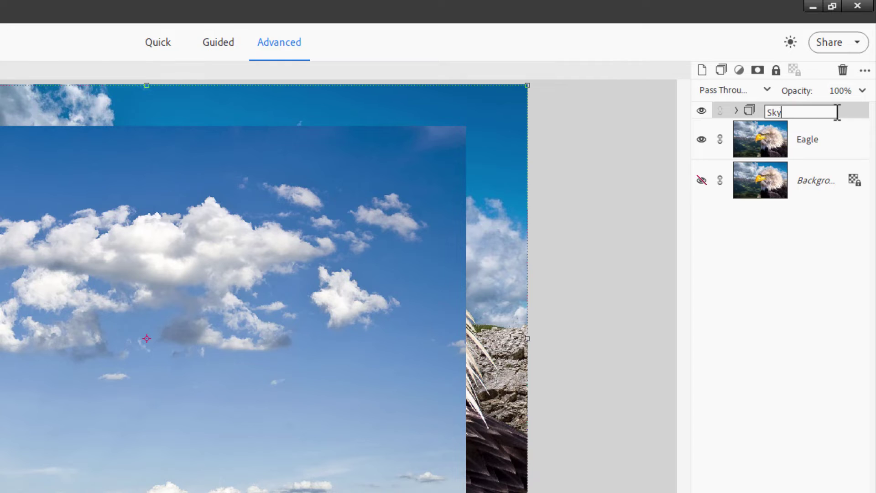
{"action": "key", "text": "Return"}
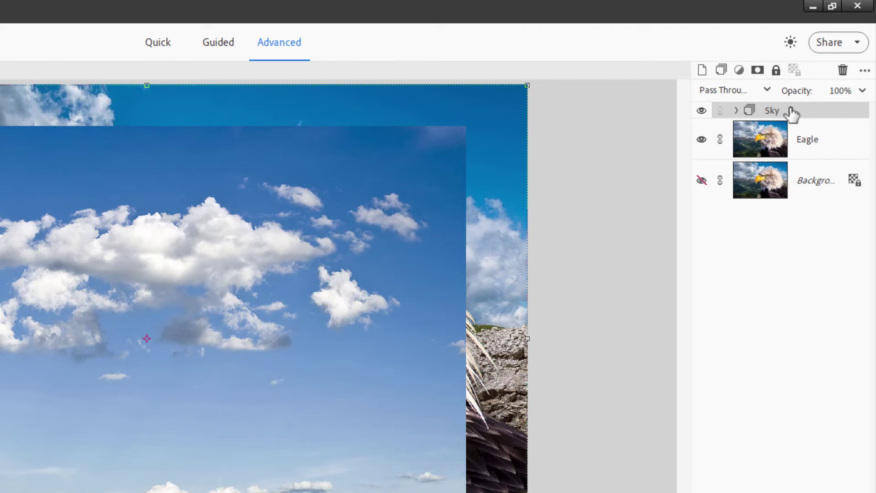
Expand and collapse the Sky group, switch its visibility off and on, and leave the group expanded.
{"action": "left_click", "coordinate": [737, 111]}
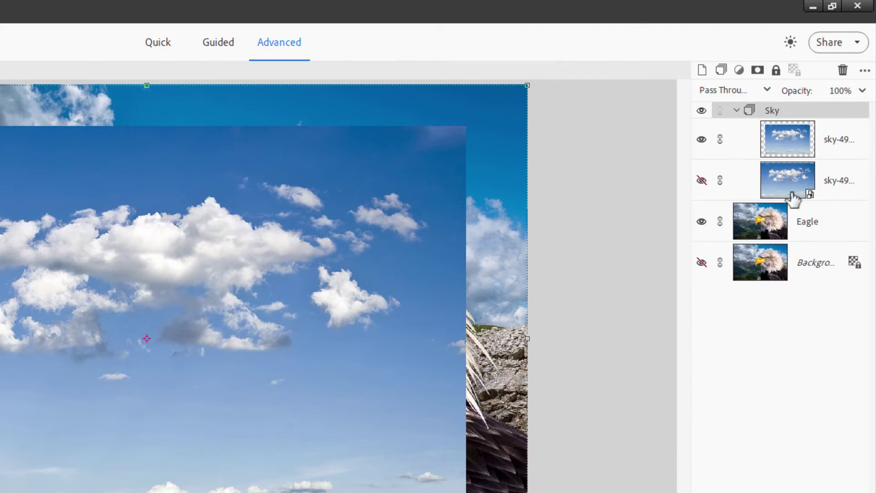
{"action": "left_click", "coordinate": [736, 111]}
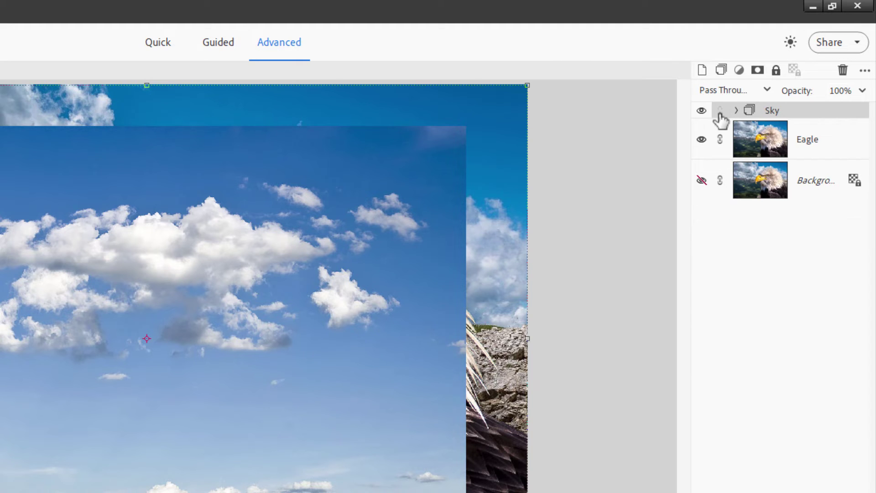
{"action": "left_click", "coordinate": [702, 111]}
{"action": "left_click", "coordinate": [702, 111]}
{"action": "left_click", "coordinate": [737, 111]}
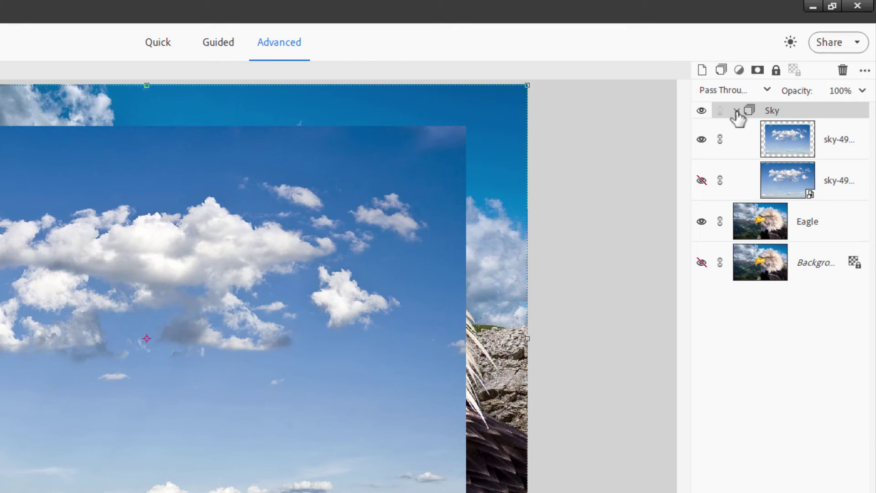
{"action": "left_click", "coordinate": [736, 111]}
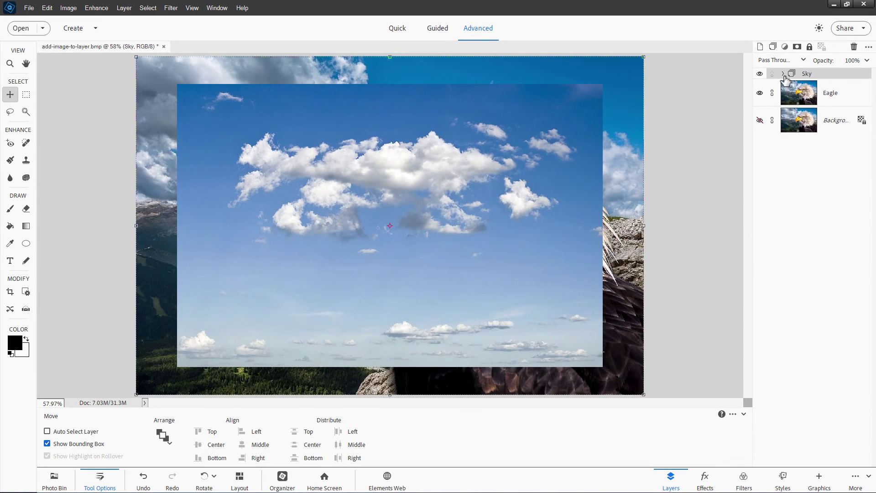
{"action": "left_click", "coordinate": [764, 88]}
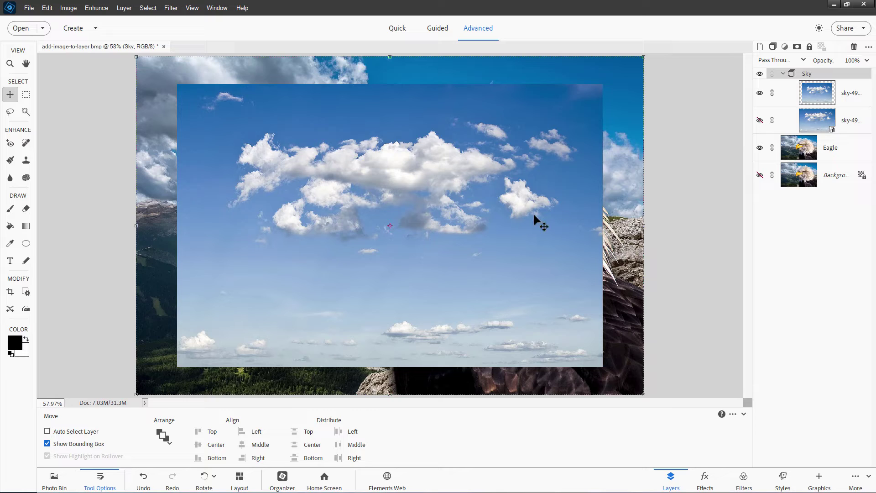
Add centered cyan horizontal text reading "This is some text" in Arial Black over the middle of the sky photo.
{"action": "left_click", "coordinate": [11, 262]}
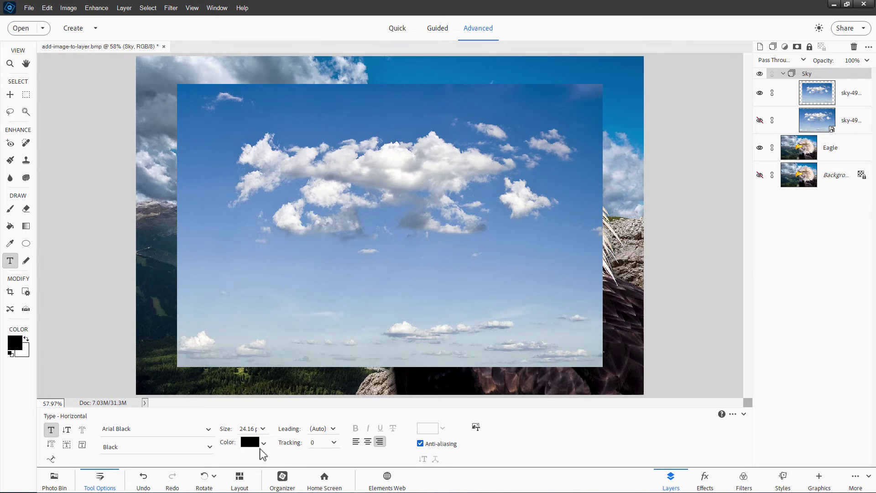
{"action": "left_click", "coordinate": [251, 443]}
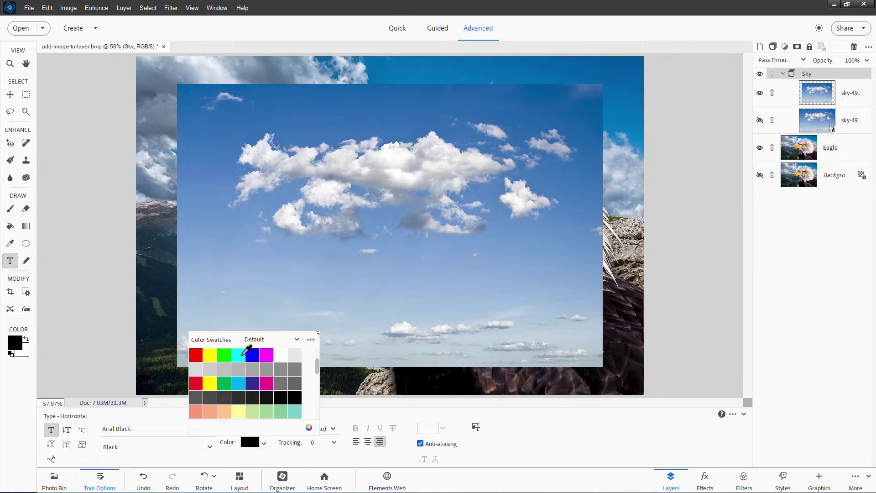
{"action": "left_click", "coordinate": [243, 354]}
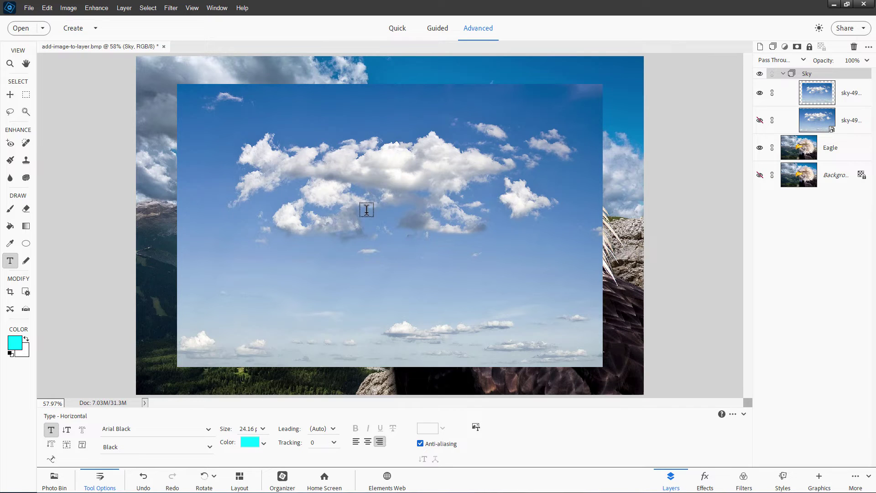
{"action": "left_click", "coordinate": [368, 442]}
{"action": "left_click", "coordinate": [354, 215]}
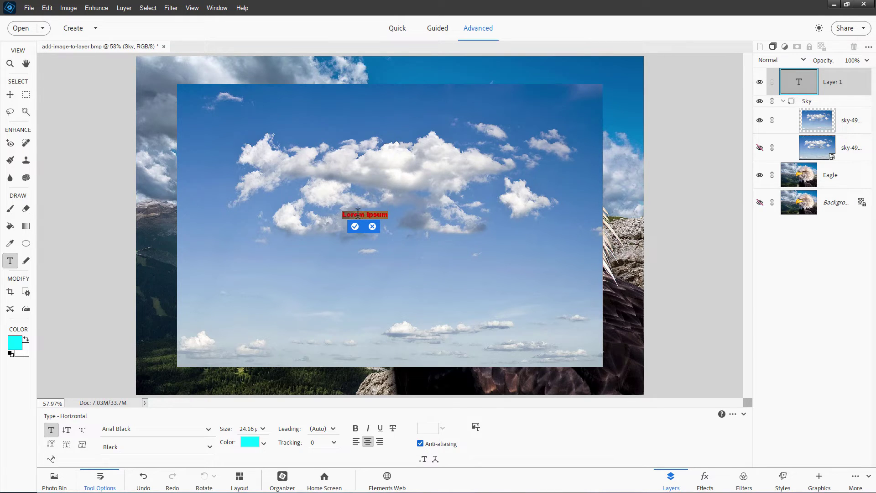
{"action": "key", "text": "BackSpace"}
{"action": "type", "text": "Thi"}
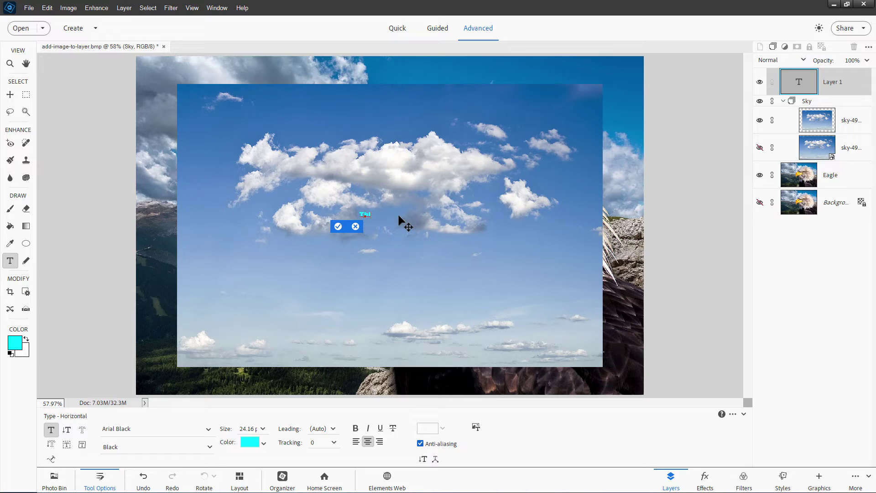
{"action": "type", "text": "s is some text"}
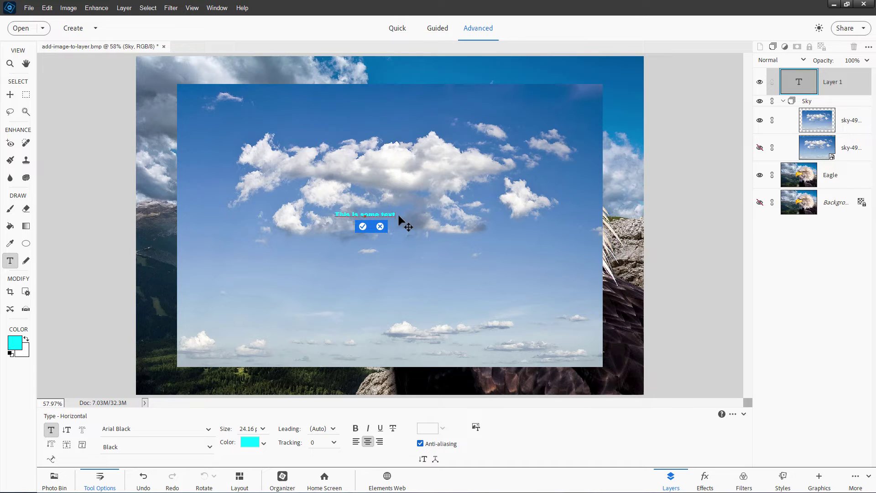
{"action": "left_click", "coordinate": [369, 223]}
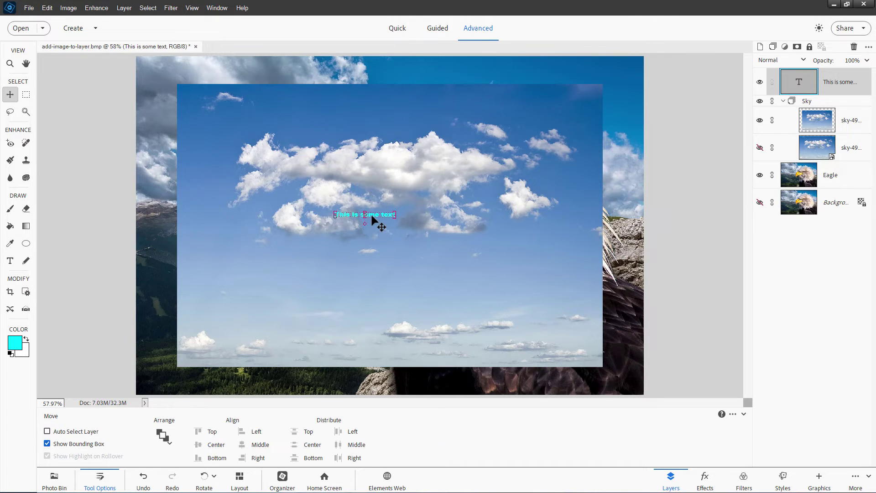
Enlarge the text to 72 pt and further until it spans most of the sky photo, and reposition it near the photo's center.
{"action": "left_click_drag", "start_coordinate": [372, 218], "coordinate": [376, 253]}
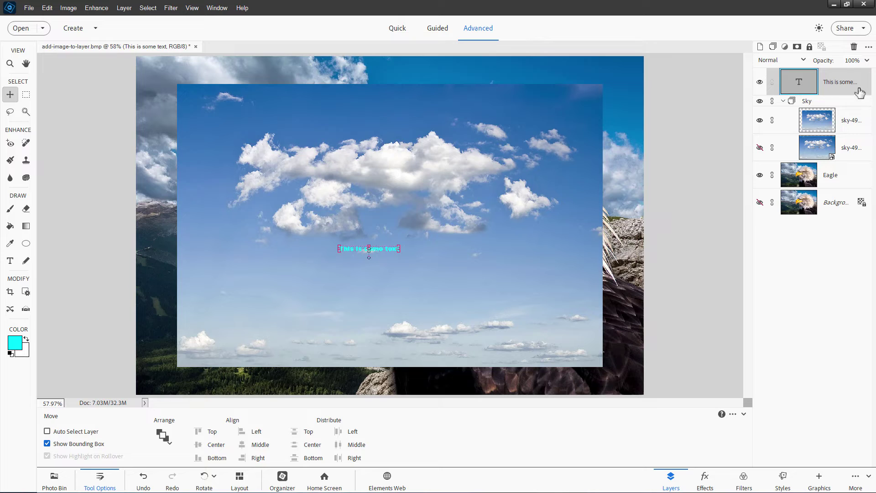
{"action": "double_click", "coordinate": [384, 249]}
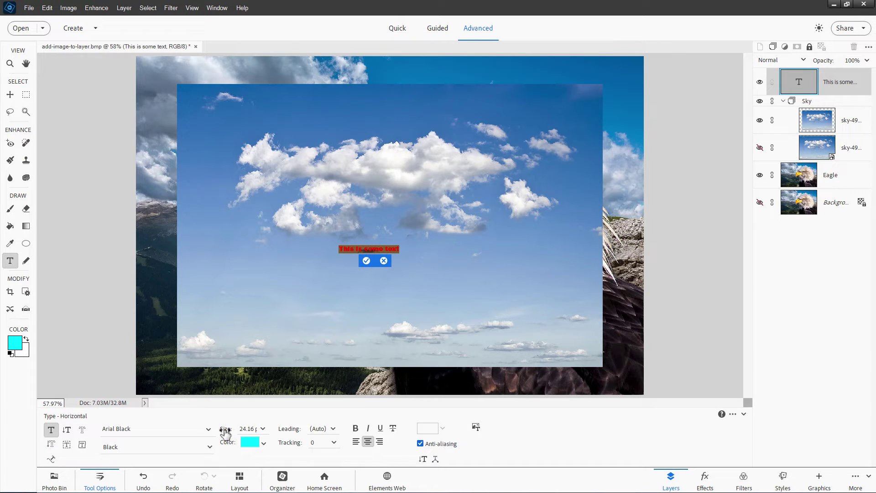
{"action": "left_click", "coordinate": [264, 430]}
{"action": "left_click", "coordinate": [258, 434]}
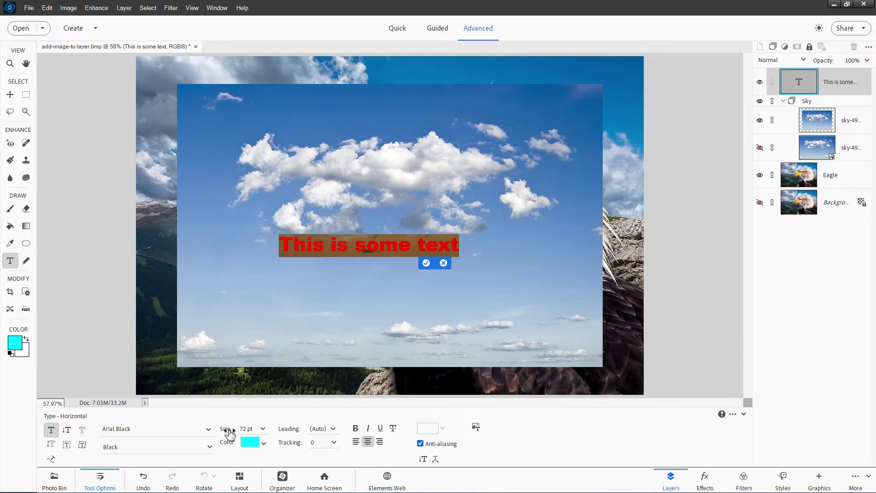
{"action": "left_click_drag", "start_coordinate": [234, 433], "coordinate": [253, 432]}
{"action": "left_click", "coordinate": [491, 268]}
{"action": "key", "text": "v"}
{"action": "left_click_drag", "start_coordinate": [413, 243], "coordinate": [431, 230]}
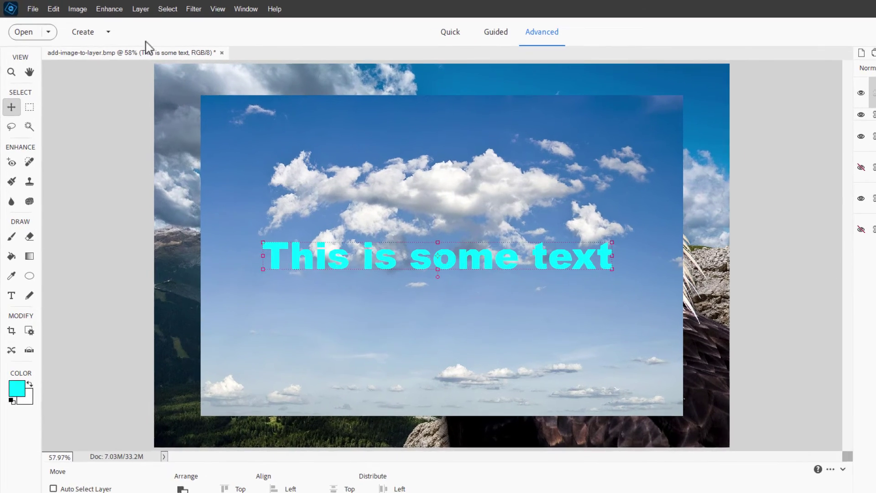
Add a drop shadow to the text layer with a 138° lighting angle and a 32 px distance.
{"action": "left_click", "coordinate": [137, 10]}
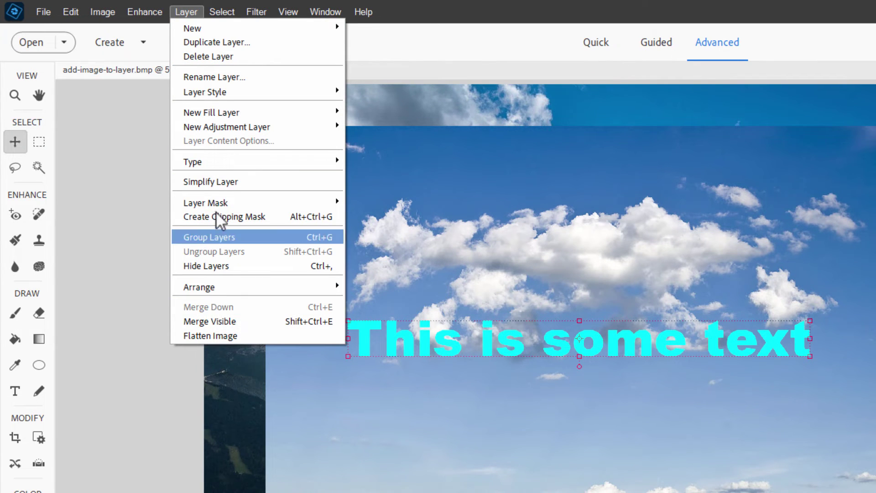
{"action": "mouse_move", "coordinate": [223, 93]}
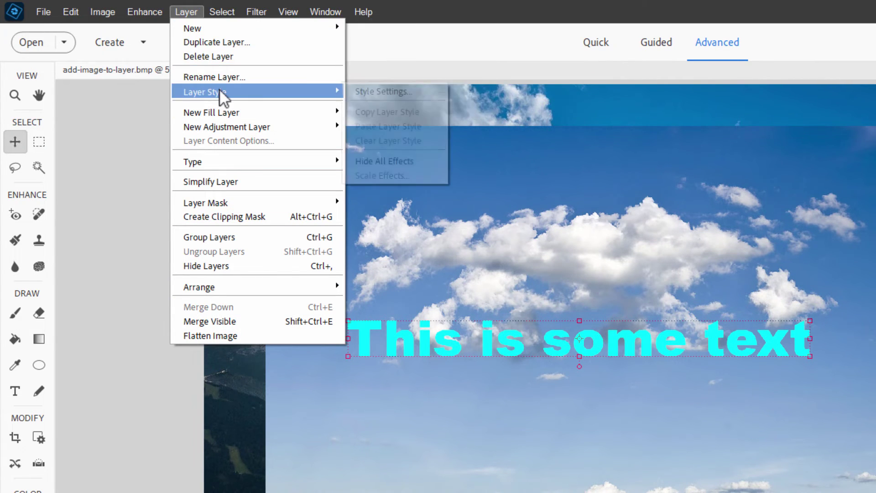
{"action": "left_click", "coordinate": [365, 91]}
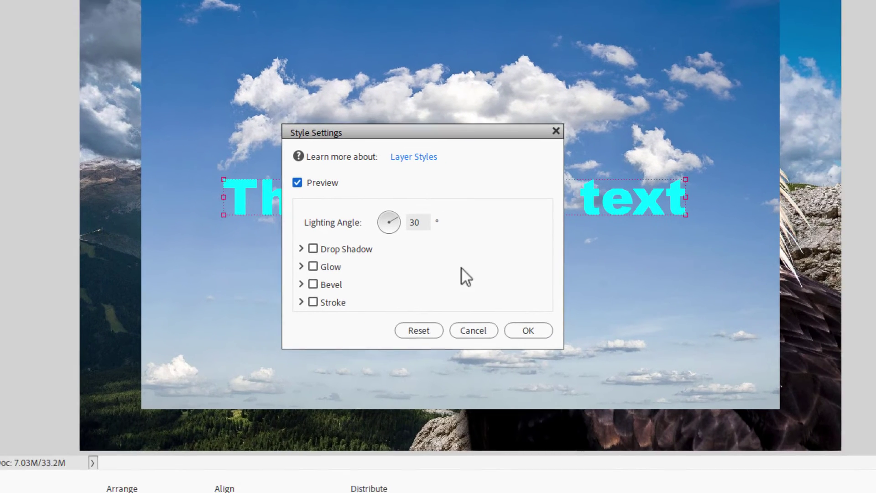
{"action": "left_click", "coordinate": [313, 249]}
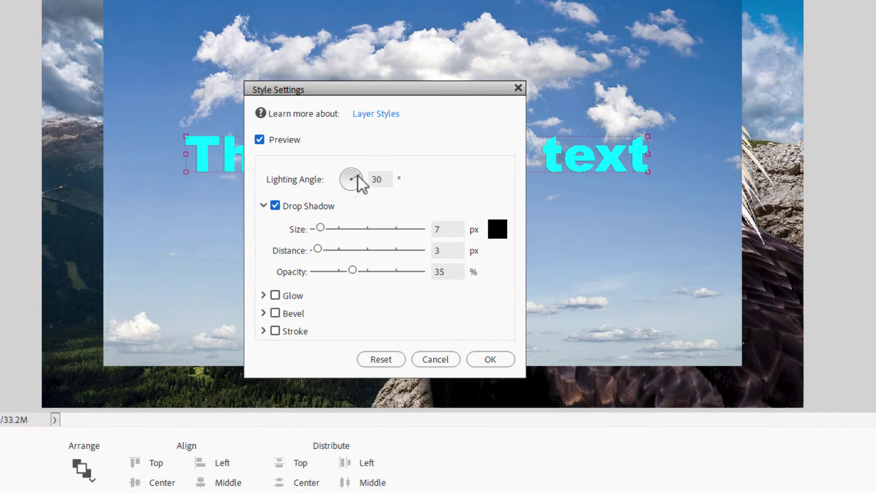
{"action": "left_click_drag", "start_coordinate": [359, 179], "coordinate": [352, 178]}
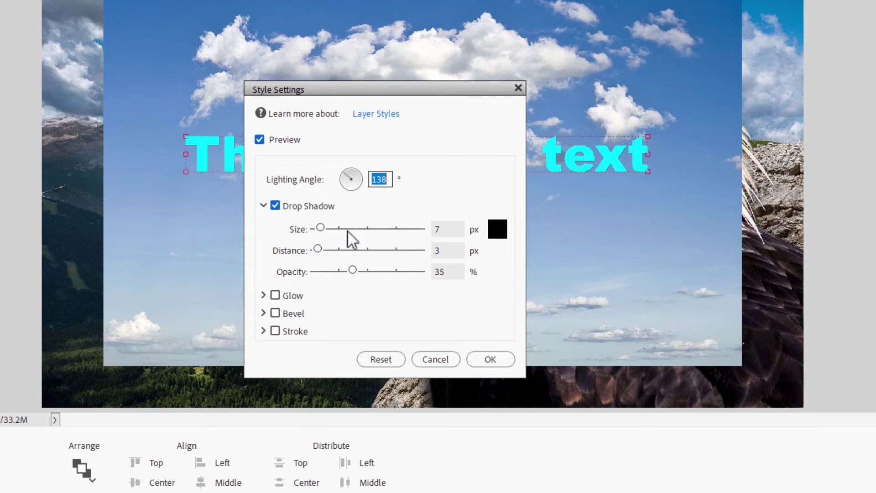
{"action": "left_click", "coordinate": [321, 249]}
{"action": "left_click_drag", "start_coordinate": [322, 250], "coordinate": [347, 249]}
Set the text's drop shadow to 4 px size, 46 px distance and 81% opacity, and apply the style.
{"action": "left_click_drag", "start_coordinate": [387, 92], "coordinate": [380, 199]}
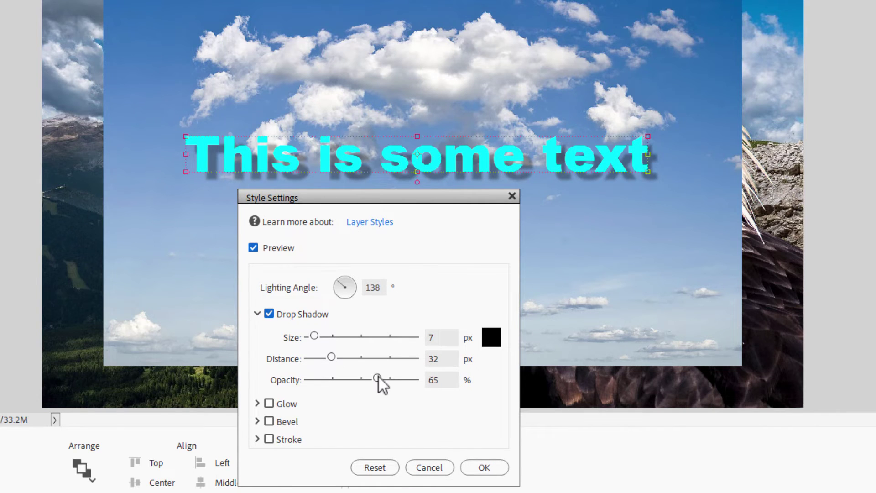
{"action": "left_click_drag", "start_coordinate": [379, 377], "coordinate": [395, 379]}
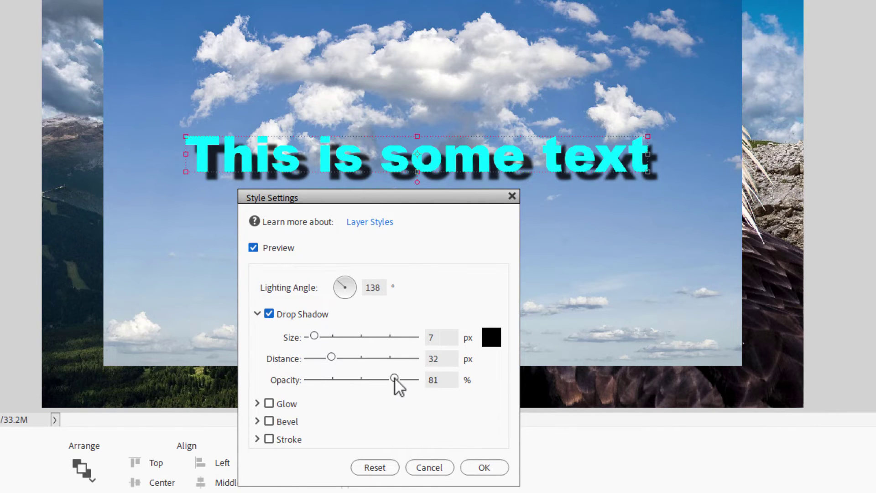
{"action": "left_click_drag", "start_coordinate": [338, 357], "coordinate": [312, 336]}
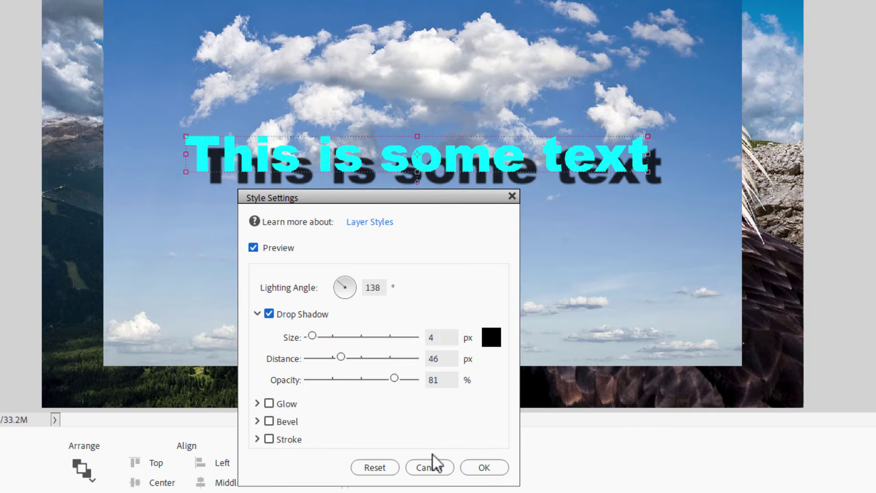
{"action": "left_click", "coordinate": [484, 467]}
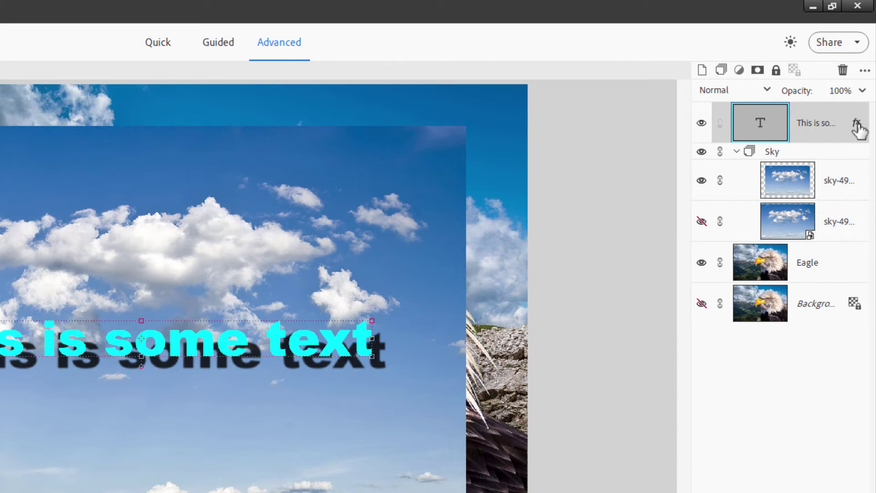
Copy the text layer's style and paste it onto the visible sky copy layer in the Sky group.
{"action": "right_click", "coordinate": [804, 127]}
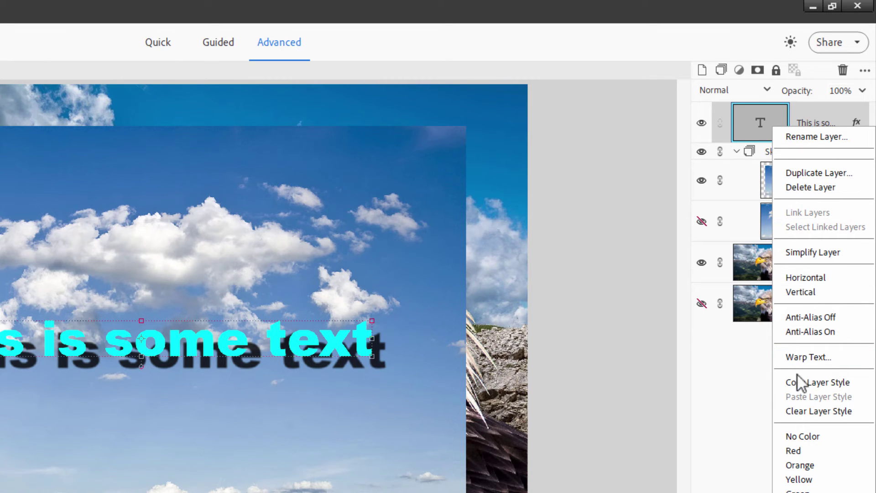
{"action": "left_click", "coordinate": [820, 382]}
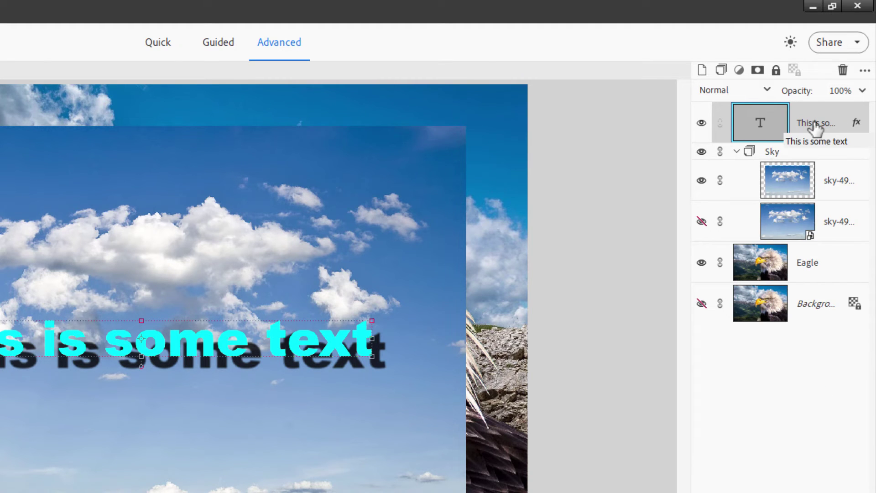
{"action": "left_click", "coordinate": [831, 183]}
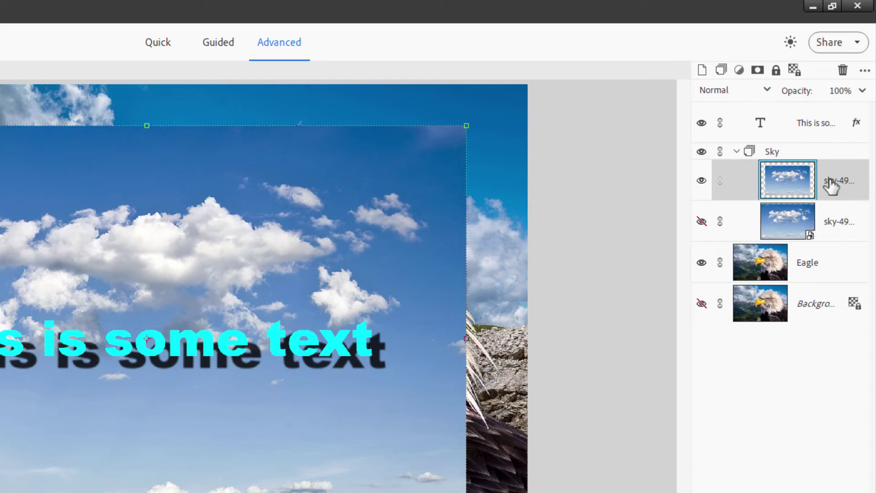
{"action": "right_click", "coordinate": [830, 186]}
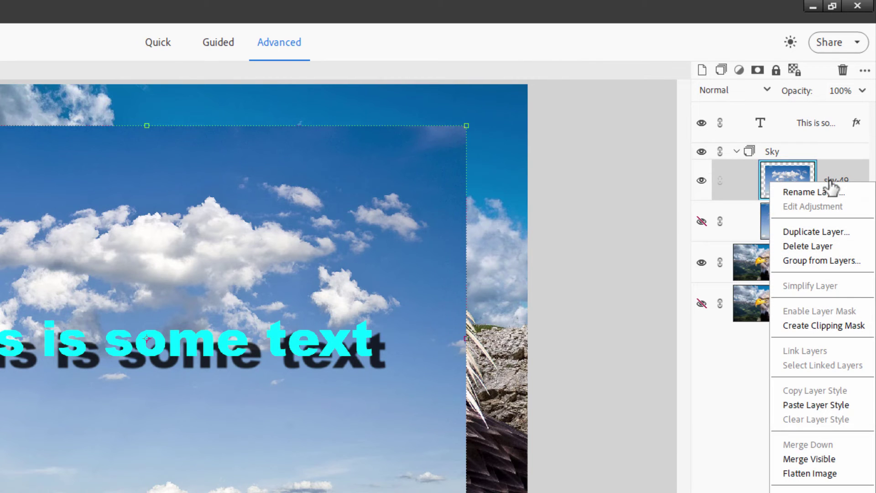
{"action": "left_click", "coordinate": [814, 404]}
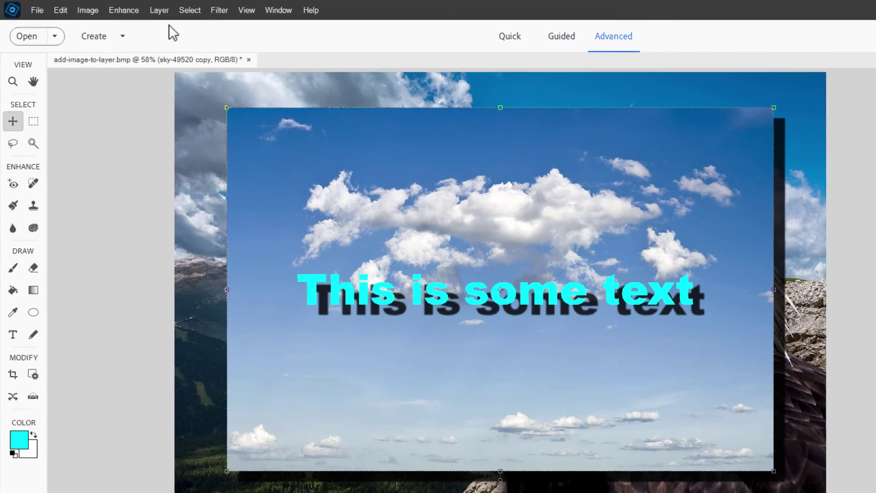
Add a Levels adjustment layer above the sky copy layer, using the previous layer to create a clipping mask.
{"action": "left_click", "coordinate": [124, 8]}
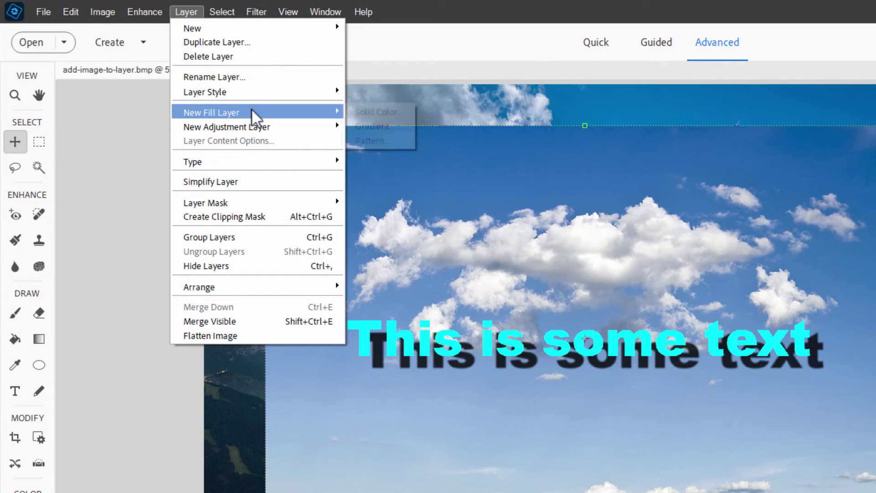
{"action": "mouse_move", "coordinate": [251, 112]}
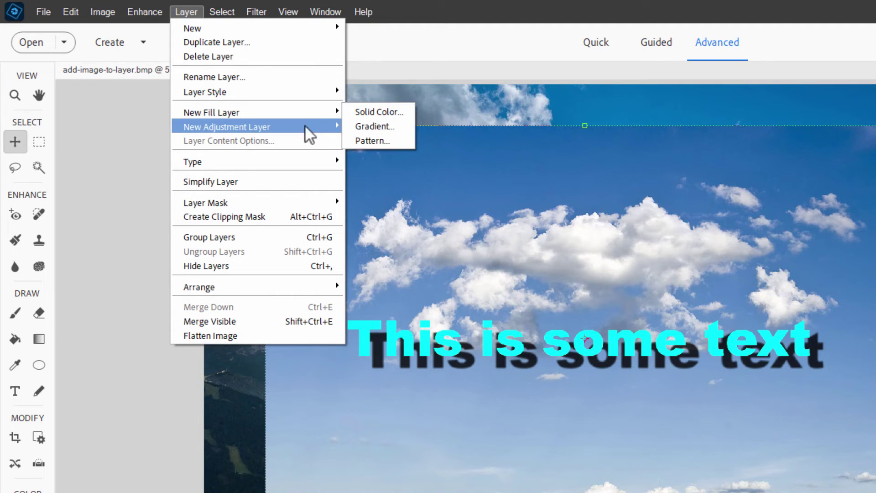
{"action": "mouse_move", "coordinate": [309, 132]}
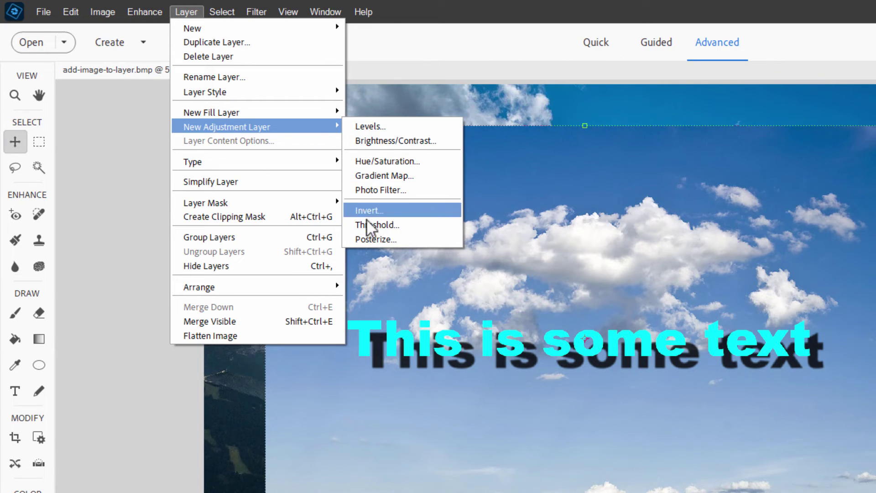
{"action": "mouse_move", "coordinate": [144, 12]}
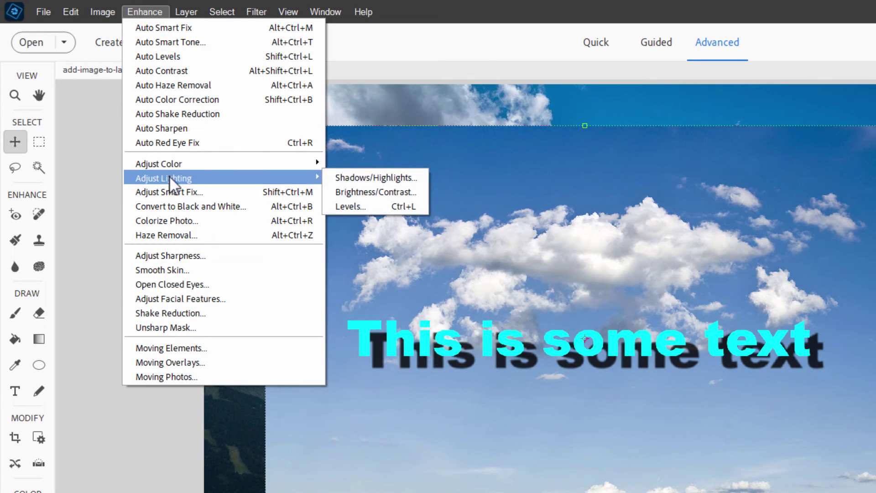
{"action": "mouse_move", "coordinate": [190, 17]}
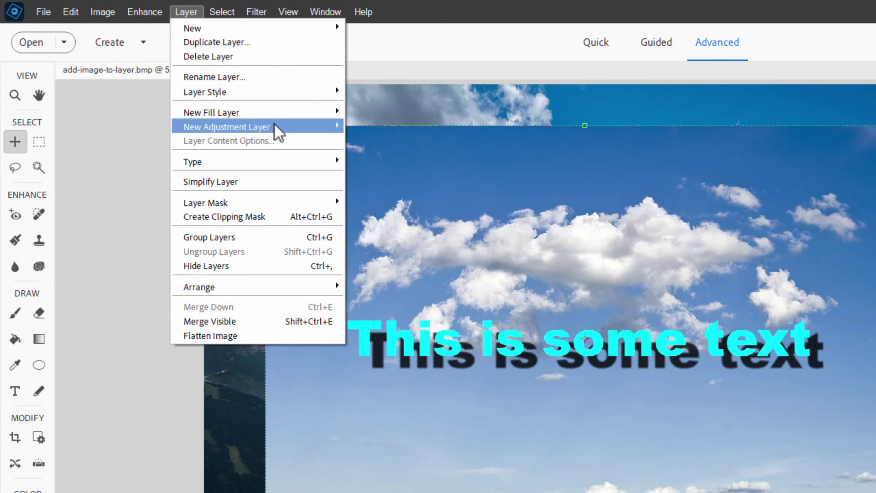
{"action": "mouse_move", "coordinate": [275, 125]}
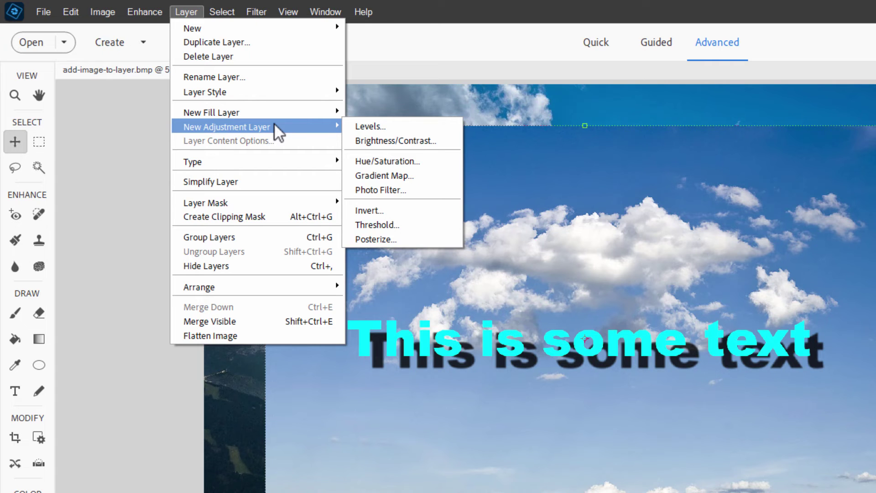
{"action": "left_click", "coordinate": [370, 126]}
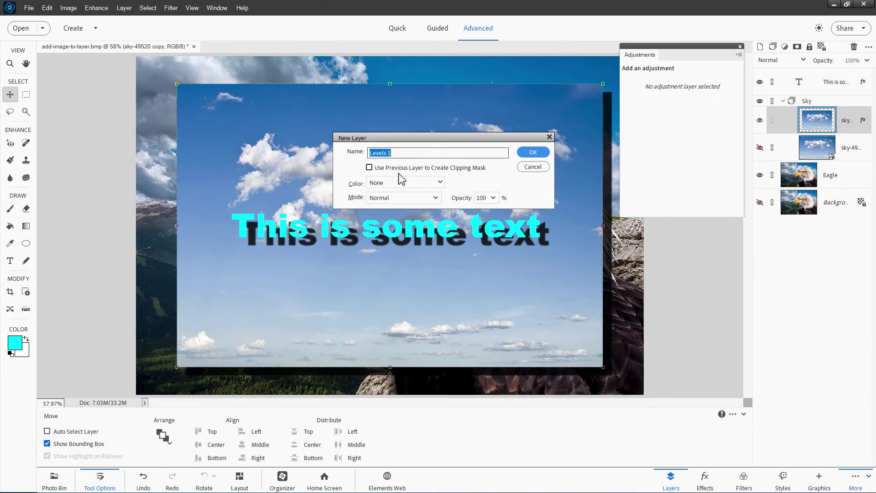
{"action": "left_click", "coordinate": [383, 168]}
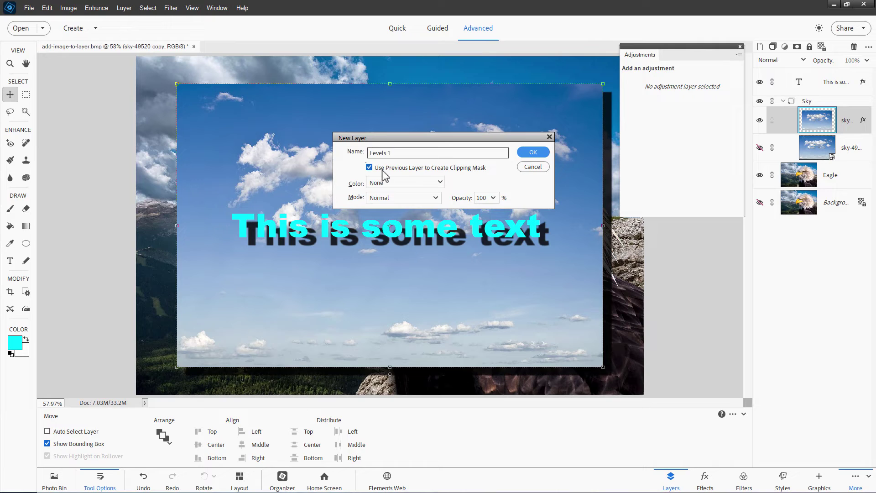
{"action": "left_click", "coordinate": [532, 153]}
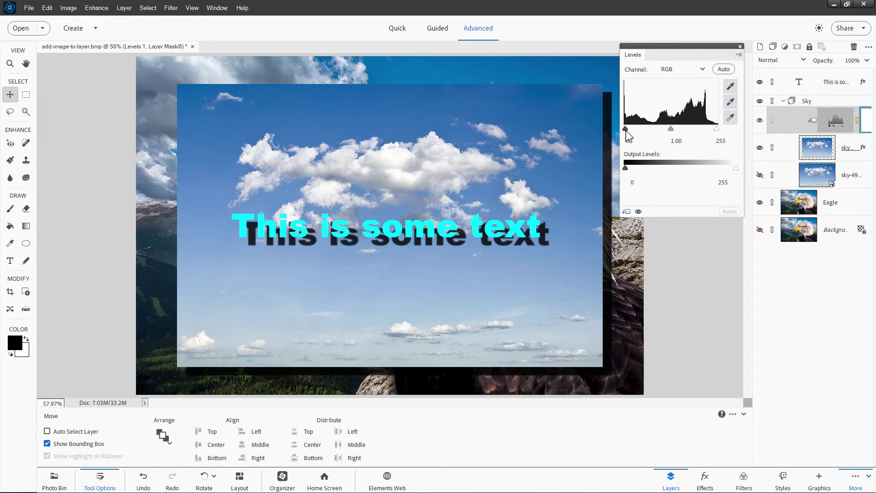
Set the Levels input values to 65 for shadows, 1.08 for midtones and 249 for highlights, and close the adjustment.
{"action": "left_click_drag", "start_coordinate": [630, 129], "coordinate": [648, 129]}
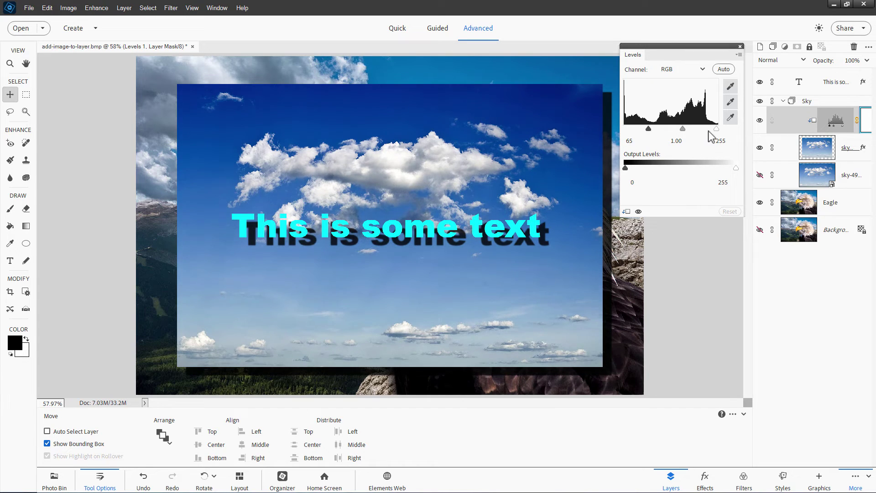
{"action": "left_click_drag", "start_coordinate": [717, 130], "coordinate": [685, 129]}
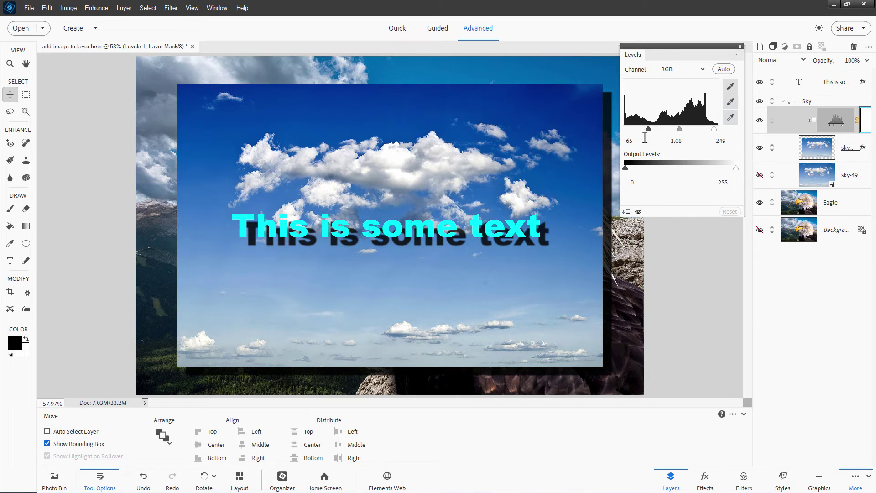
{"action": "left_click", "coordinate": [741, 47]}
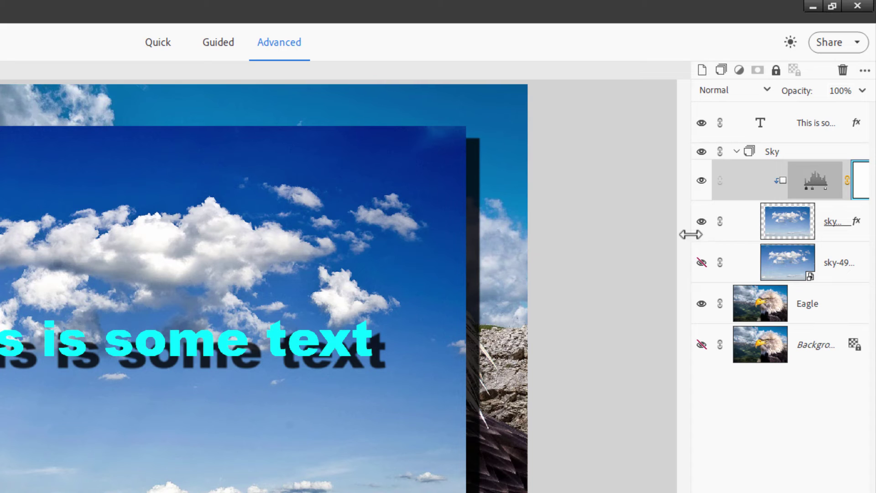
Widen the layer list and switch the Levels adjustment layer off and on to compare the sky, leaving it visible.
{"action": "left_click_drag", "start_coordinate": [690, 236], "coordinate": [591, 235]}
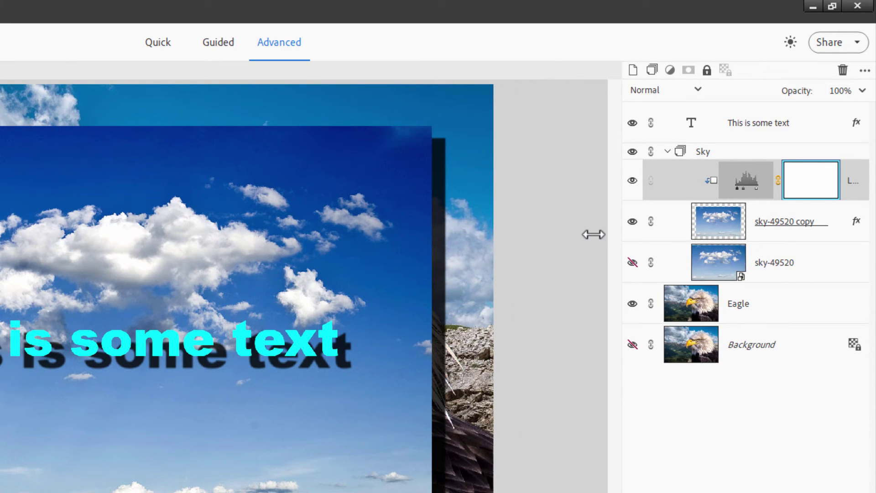
{"action": "left_click", "coordinate": [633, 183]}
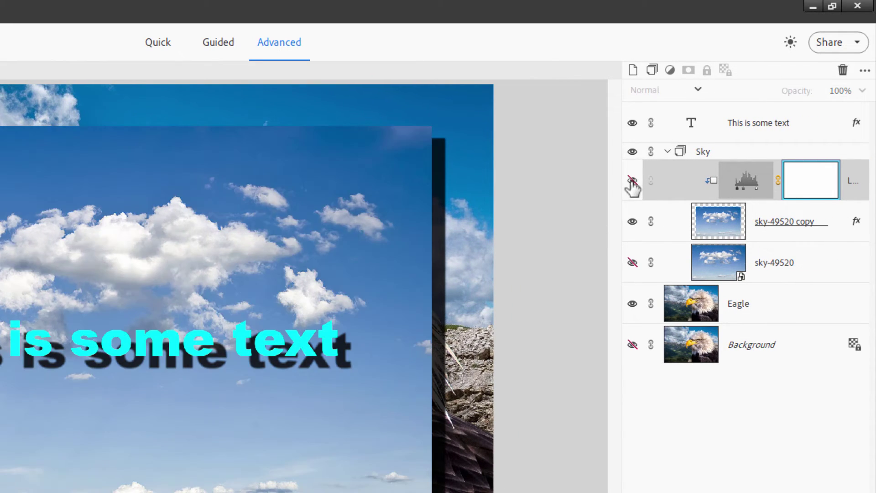
{"action": "left_click", "coordinate": [633, 183]}
{"action": "left_click", "coordinate": [633, 182]}
{"action": "left_click", "coordinate": [633, 183]}
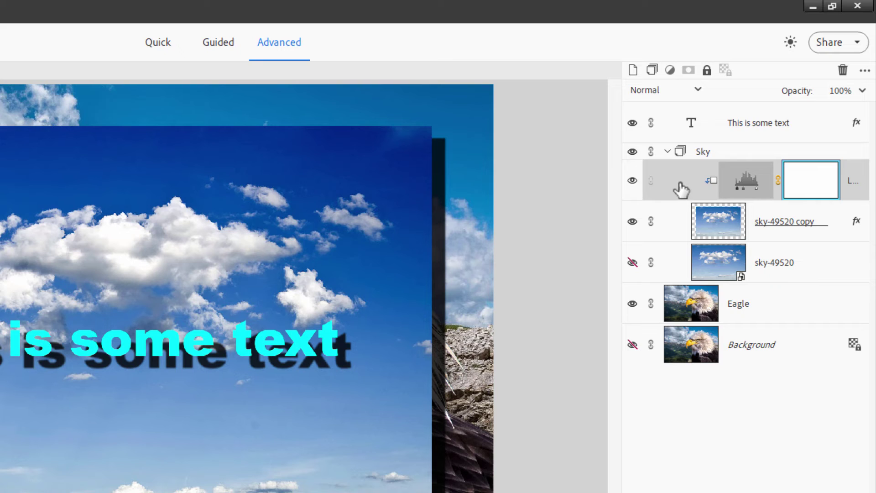
Add a solid color fill layer in cyan above the text layer.
{"action": "left_click", "coordinate": [670, 71]}
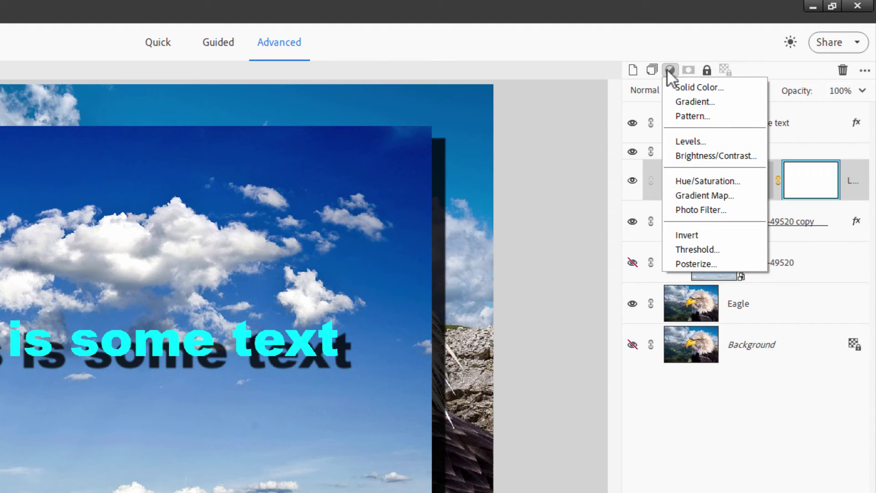
{"action": "left_click", "coordinate": [574, 111]}
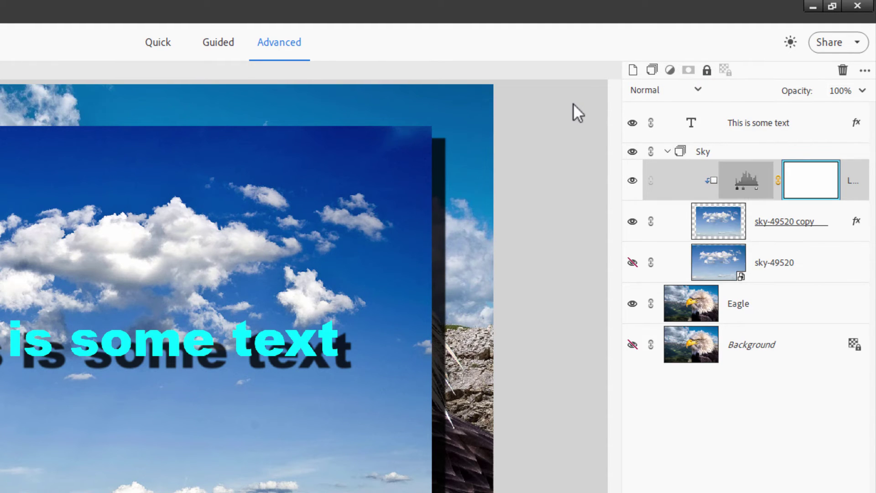
{"action": "left_click", "coordinate": [715, 125]}
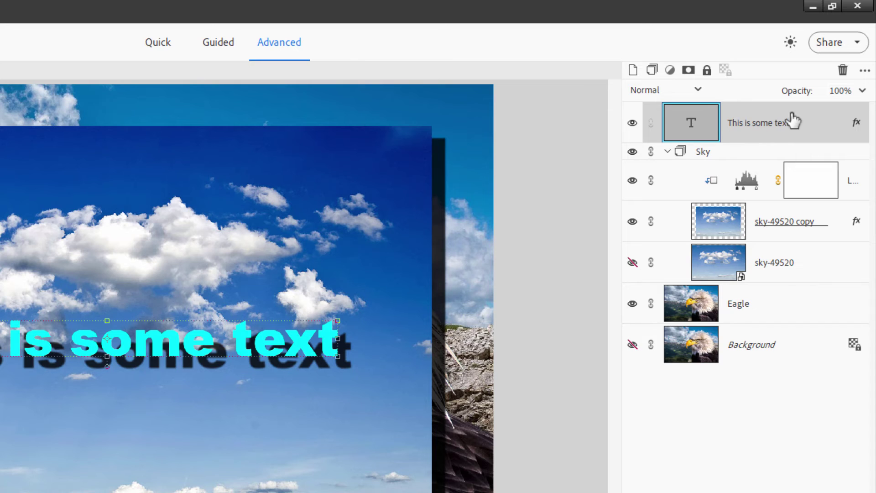
{"action": "left_click", "coordinate": [670, 70]}
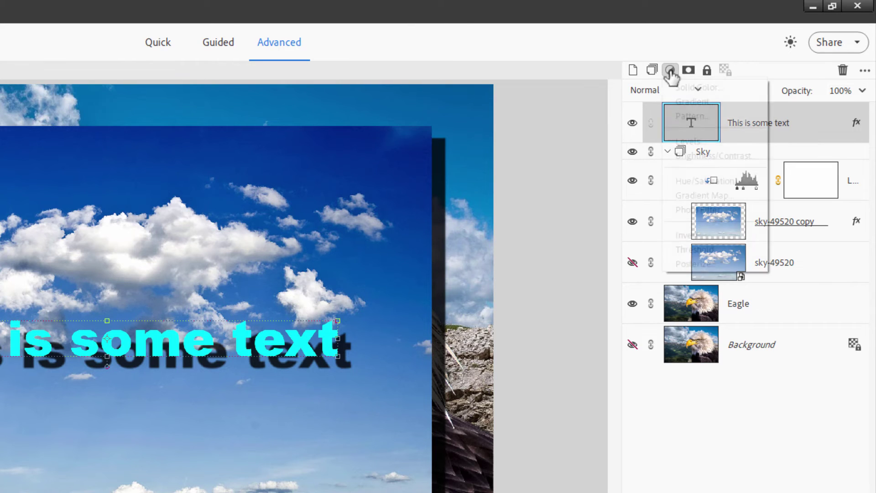
{"action": "left_click", "coordinate": [687, 87]}
{"action": "left_click", "coordinate": [359, 178]}
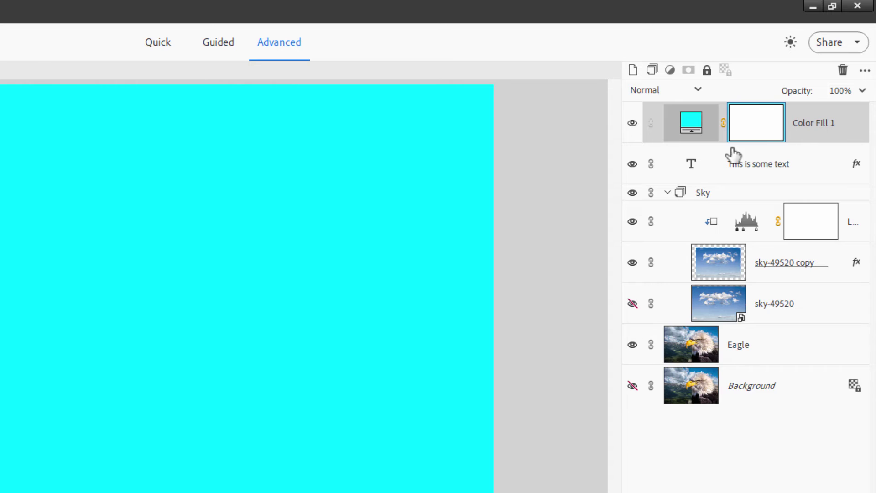
Reopen the color fill layer's color settings and the Levels adjustment's settings to inspect them, closing each without changes.
{"action": "double_click", "coordinate": [689, 132]}
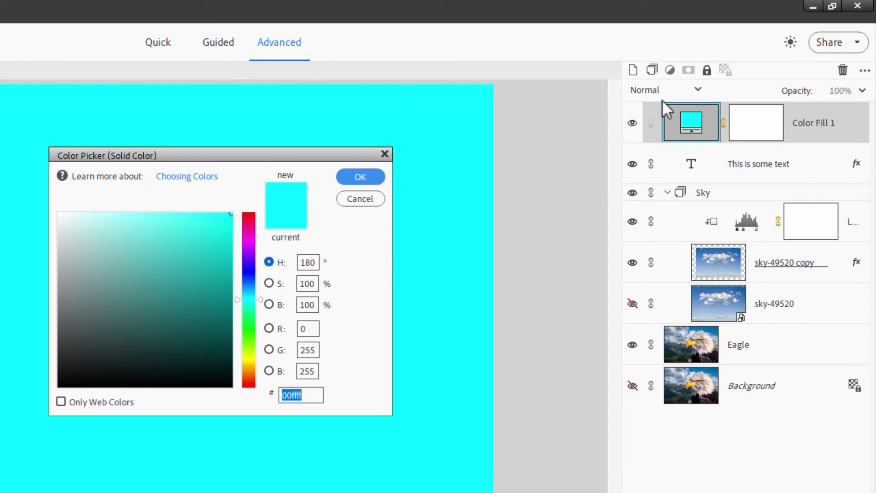
{"action": "left_click", "coordinate": [360, 200]}
{"action": "left_click", "coordinate": [761, 133]}
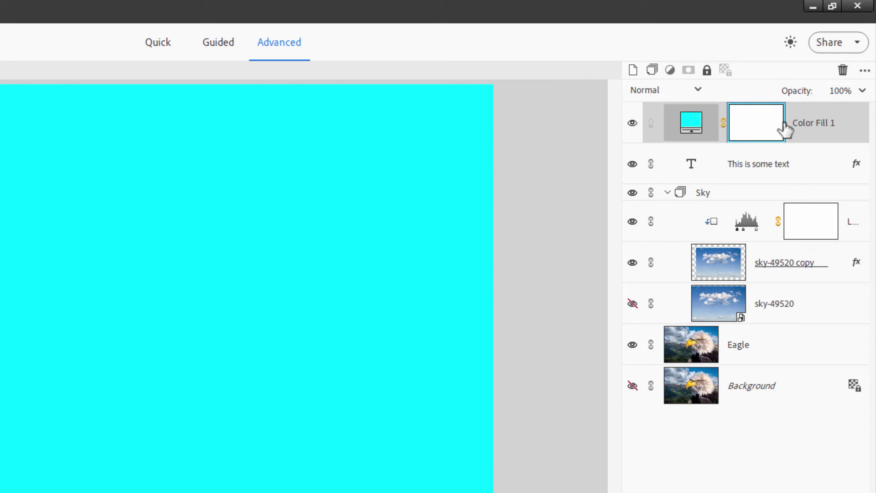
{"action": "double_click", "coordinate": [691, 128]}
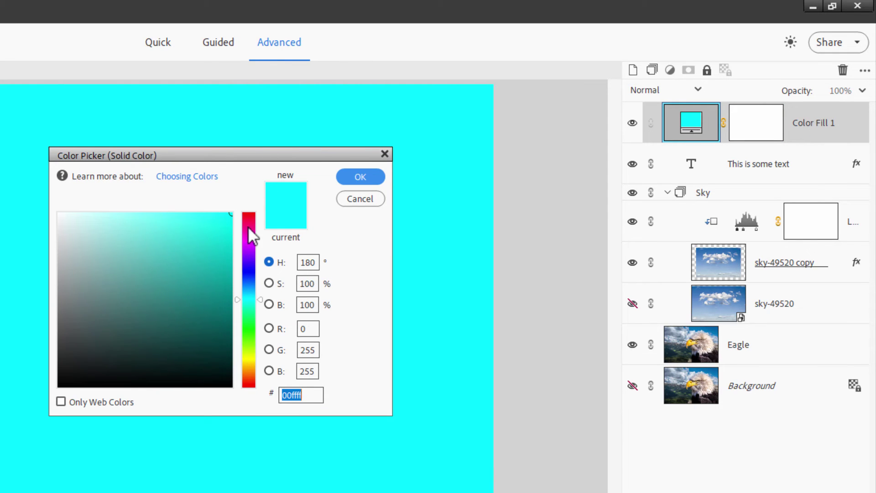
{"action": "left_click", "coordinate": [360, 200]}
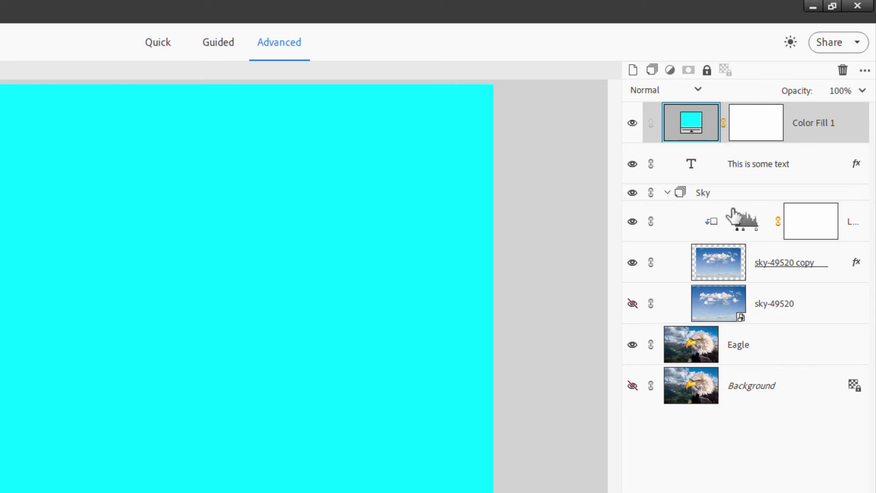
{"action": "left_click", "coordinate": [751, 228]}
{"action": "double_click", "coordinate": [750, 229]}
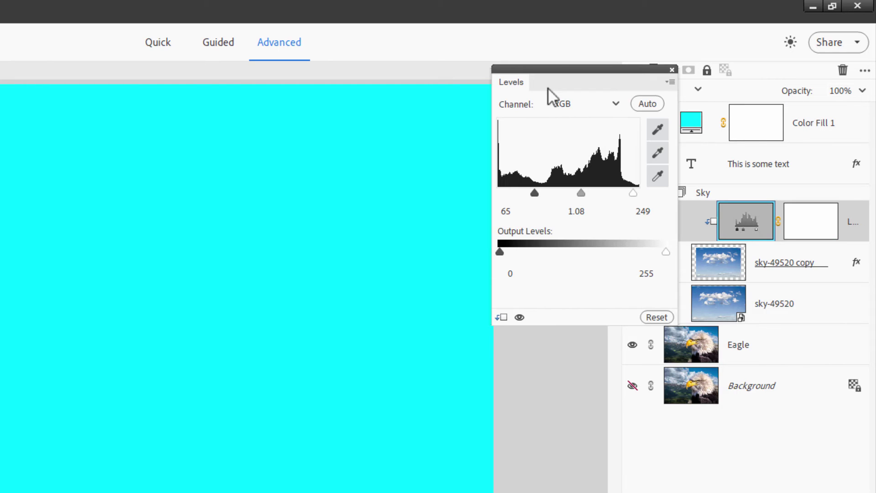
{"action": "left_click", "coordinate": [672, 70]}
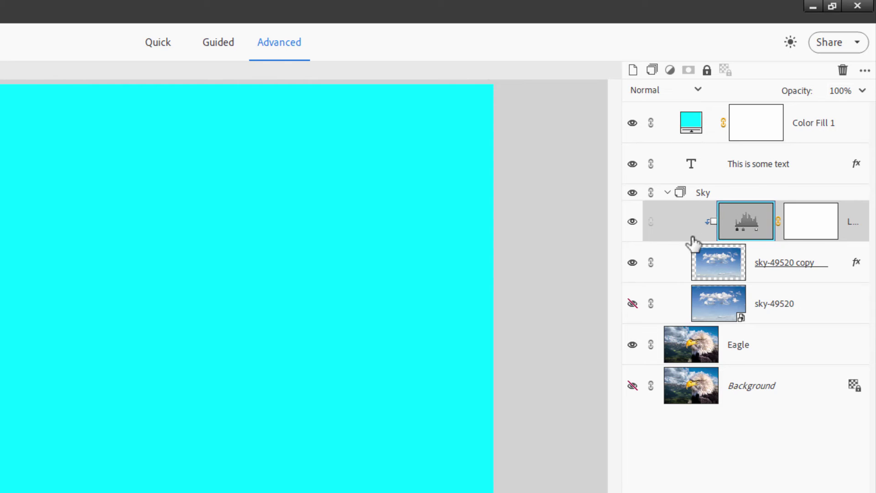
Paint black on the color fill layer's mask with a 165 px brush across the middle, revealing the sky and text.
{"action": "left_click", "coordinate": [691, 129]}
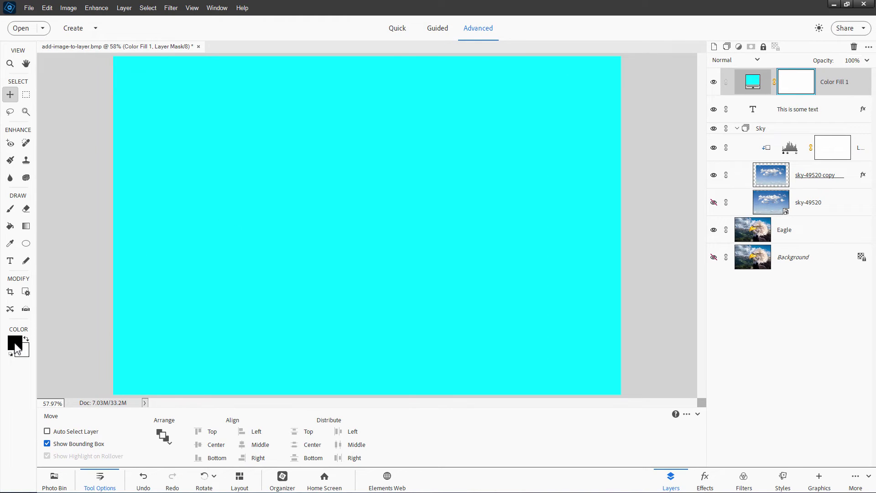
{"action": "left_click", "coordinate": [10, 209]}
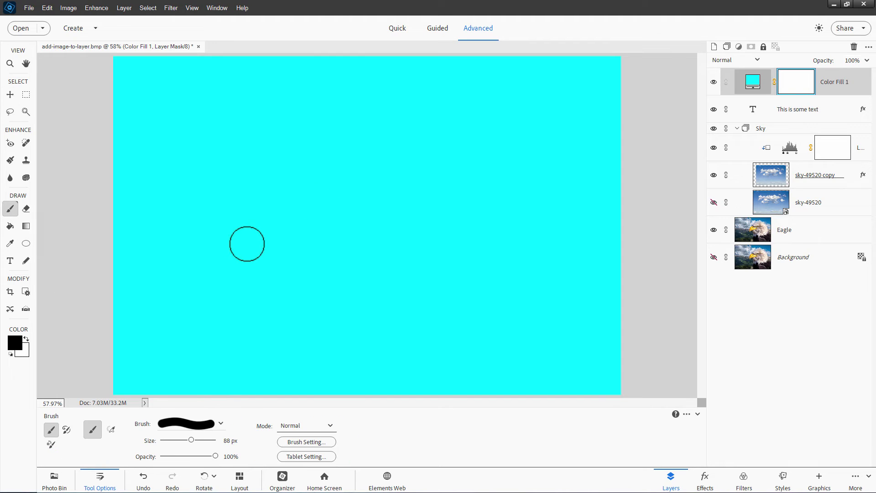
{"action": "left_click_drag", "start_coordinate": [191, 441], "coordinate": [195, 441]}
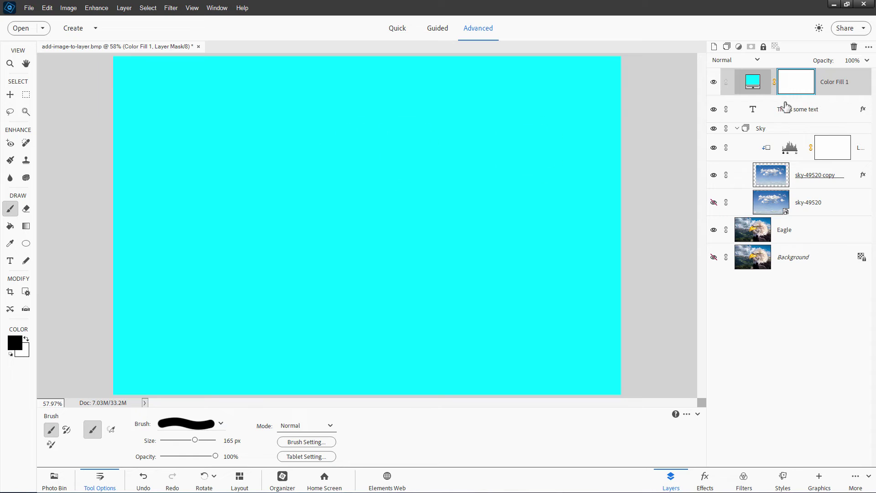
{"action": "mouse_move", "coordinate": [354, 160]}
{"action": "left_mouse_down"}
{"action": "mouse_move", "coordinate": [434, 161]}
{"action": "mouse_move", "coordinate": [304, 192]}
{"action": "mouse_move", "coordinate": [352, 204]}
{"action": "mouse_move", "coordinate": [481, 207]}
{"action": "mouse_move", "coordinate": [271, 235]}
{"action": "mouse_move", "coordinate": [535, 224]}
{"action": "mouse_move", "coordinate": [566, 233]}
{"action": "mouse_move", "coordinate": [267, 226]}
{"action": "mouse_move", "coordinate": [192, 237]}
{"action": "mouse_move", "coordinate": [267, 227]}
{"action": "mouse_move", "coordinate": [297, 253]}
{"action": "mouse_move", "coordinate": [387, 262]}
{"action": "mouse_move", "coordinate": [361, 260]}
{"action": "mouse_move", "coordinate": [357, 224]}
{"action": "mouse_move", "coordinate": [432, 241]}
{"action": "left_mouse_up"}
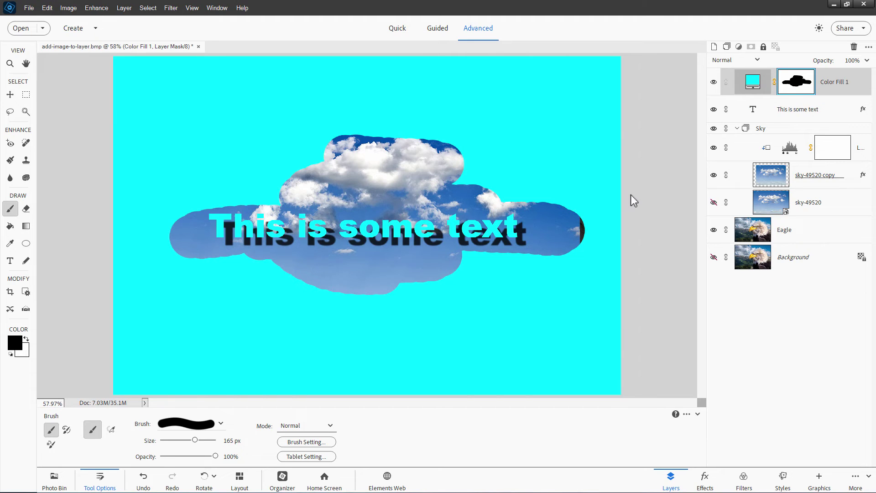
Load the color fill layer's mask as a selection and deselect it.
{"action": "right_click", "coordinate": [797, 88]}
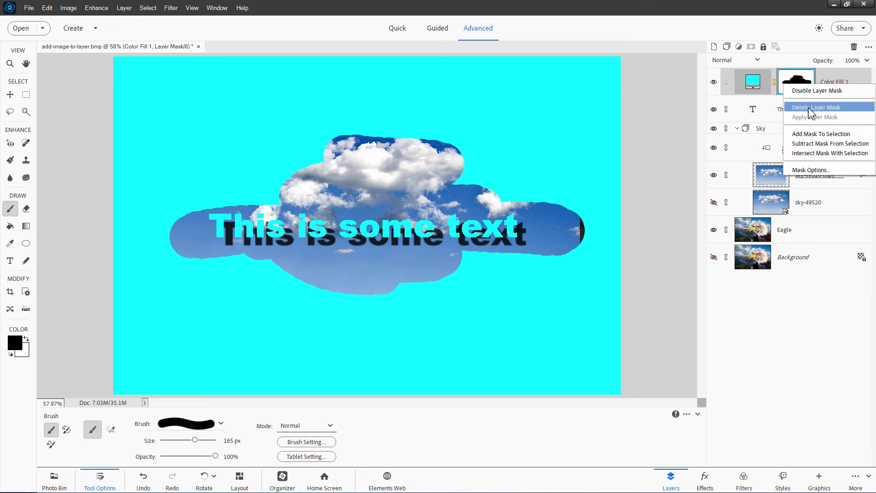
{"action": "left_click", "coordinate": [830, 135]}
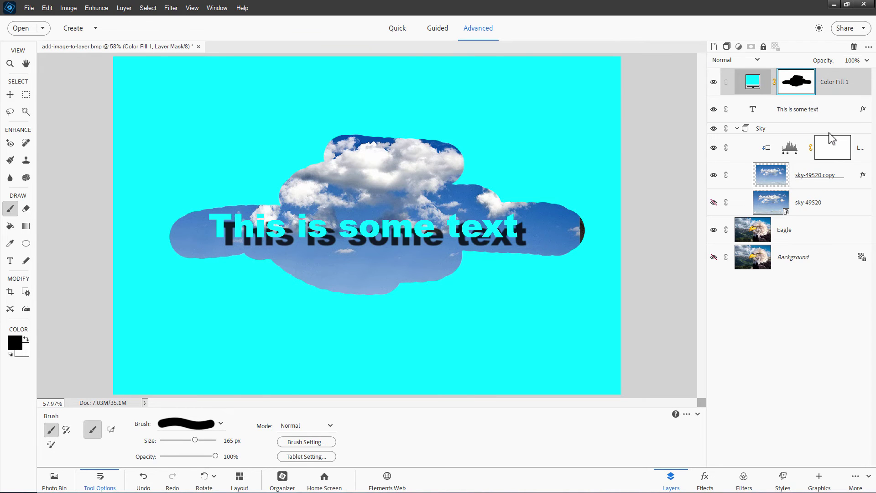
{"action": "key", "text": "ctrl+d"}
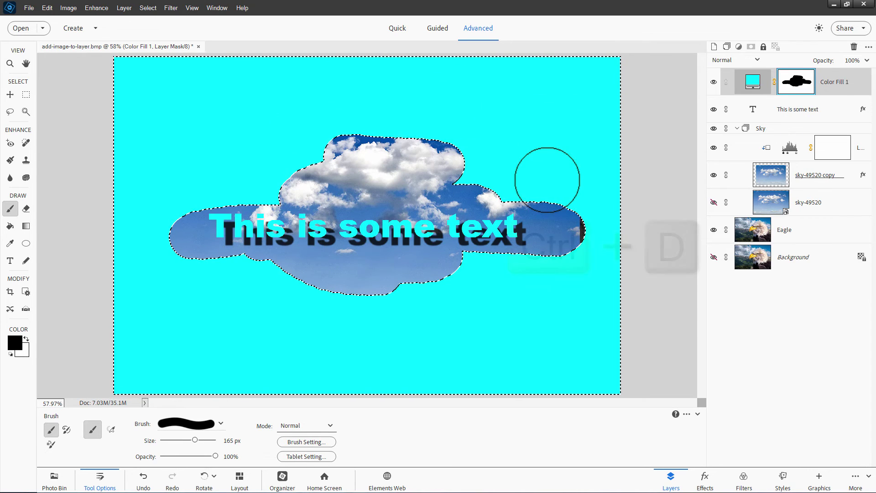
Hide the color fill layer and simplify the text layer twice, rasterizing first its text and then its layer style.
{"action": "left_click", "coordinate": [714, 82]}
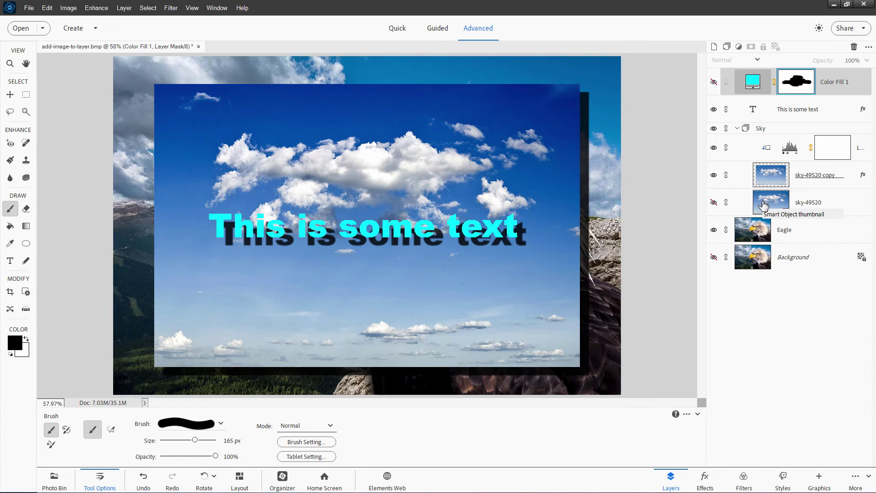
{"action": "left_click", "coordinate": [778, 110]}
{"action": "right_click", "coordinate": [798, 115]}
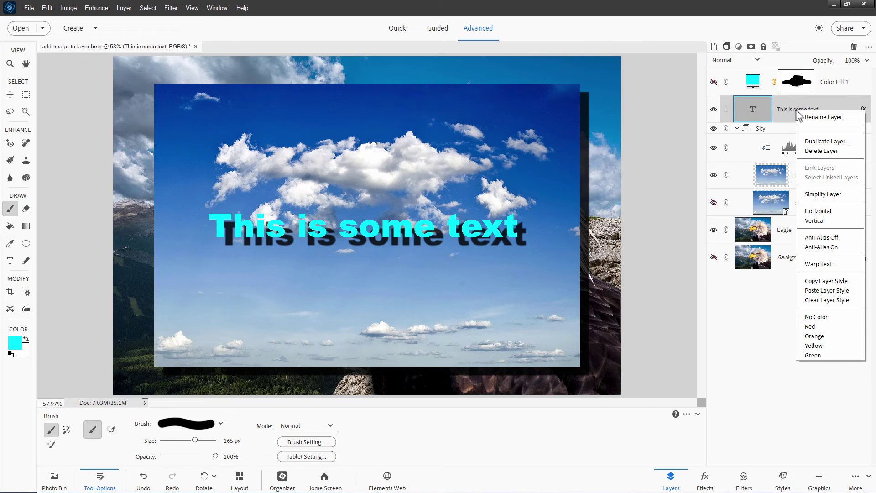
{"action": "left_click", "coordinate": [817, 194]}
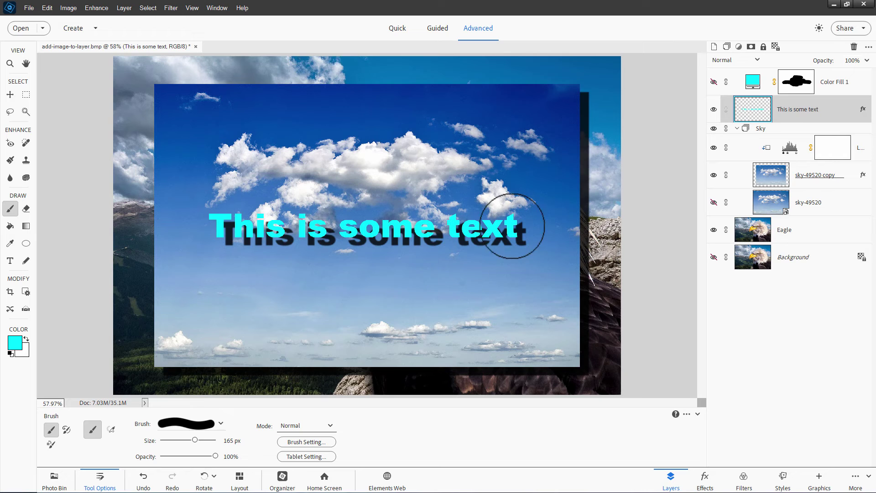
{"action": "right_click", "coordinate": [799, 113]}
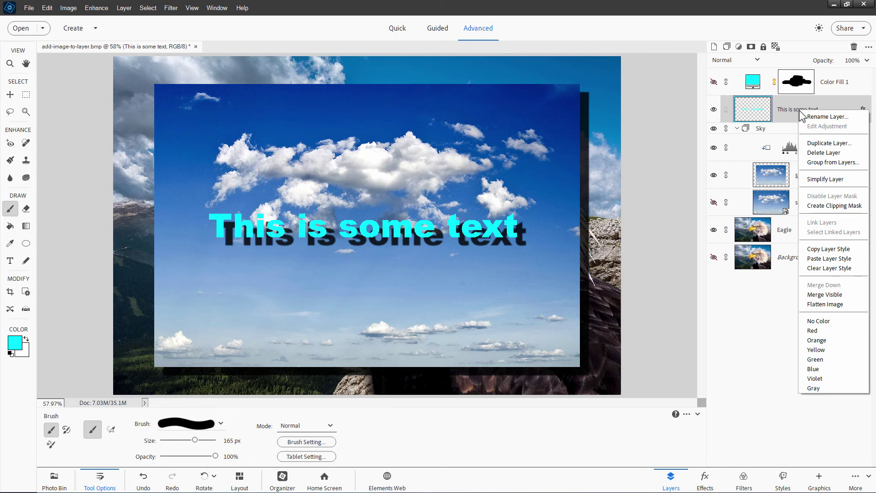
{"action": "left_click", "coordinate": [825, 179]}
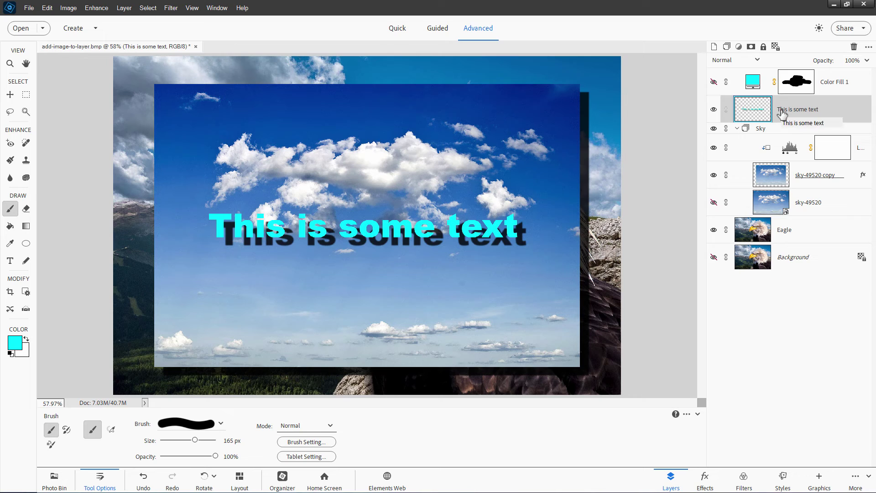
{"action": "right_click", "coordinate": [798, 113]}
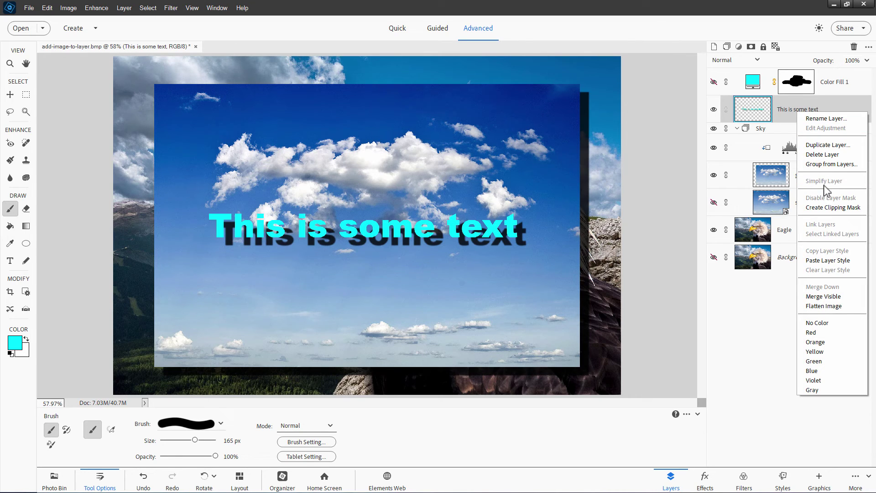
{"action": "left_click", "coordinate": [672, 149]}
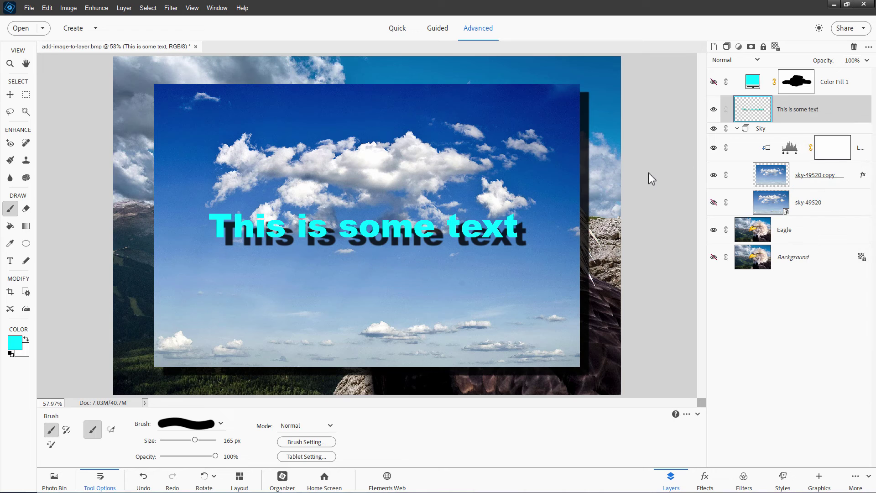
Hide the Levels adjustment, sky copy and text layers, and show the original sky-49520 layer.
{"action": "left_click", "coordinate": [797, 158]}
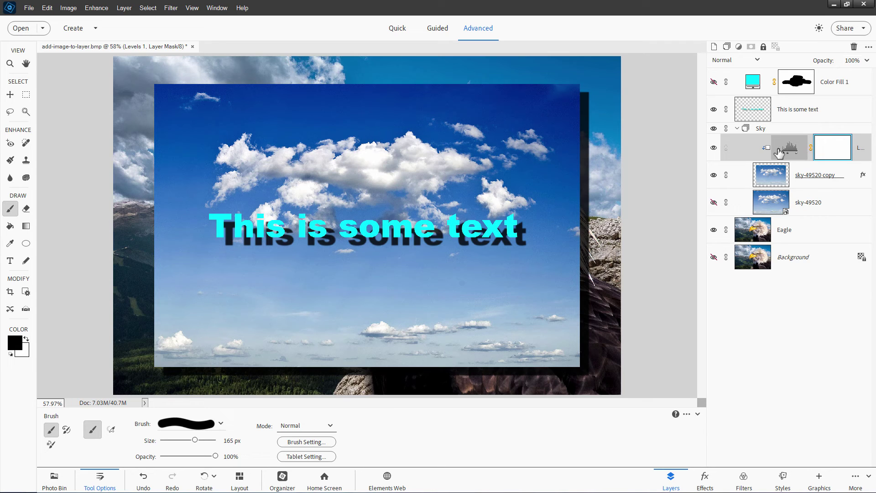
{"action": "left_click", "coordinate": [714, 148]}
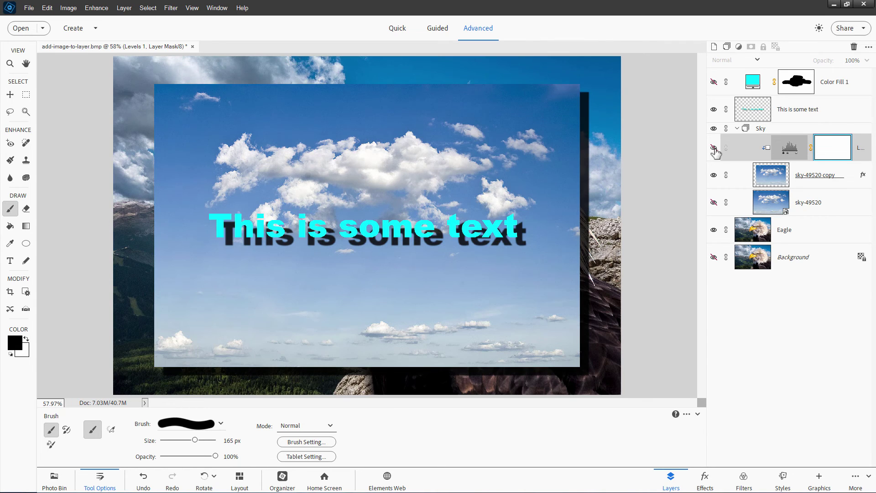
{"action": "left_click", "coordinate": [714, 202]}
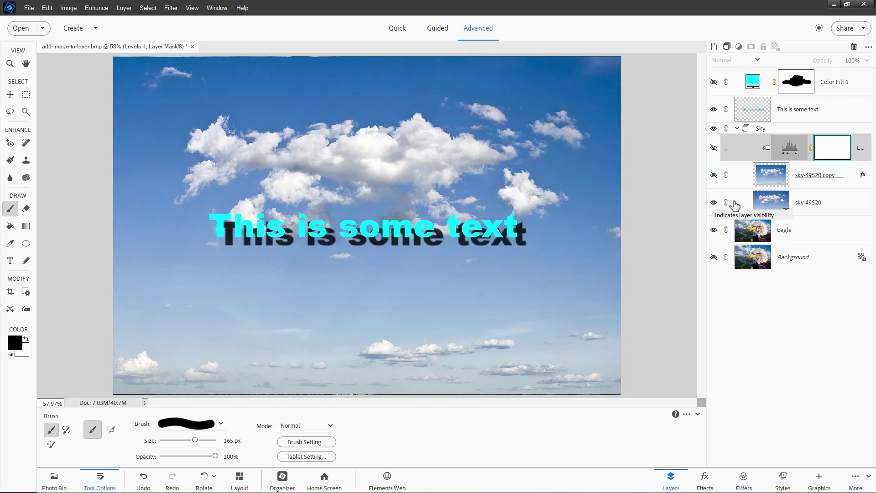
{"action": "left_click", "coordinate": [715, 110]}
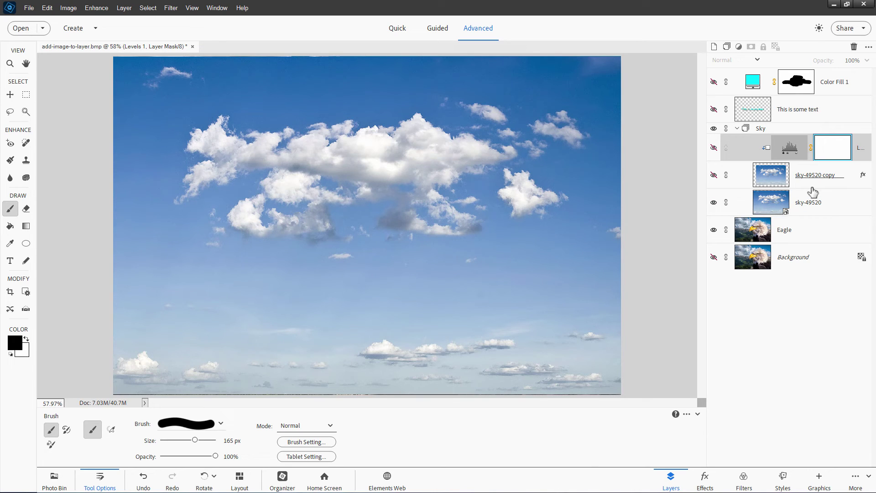
Add a blank layer in the Sky group and move it directly below the sky-49520 layer.
{"action": "left_click", "coordinate": [779, 206]}
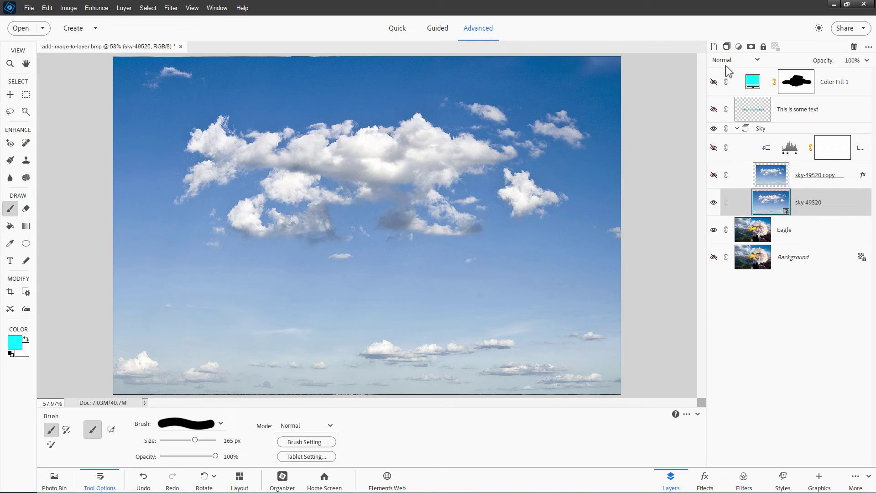
{"action": "left_click", "coordinate": [715, 46]}
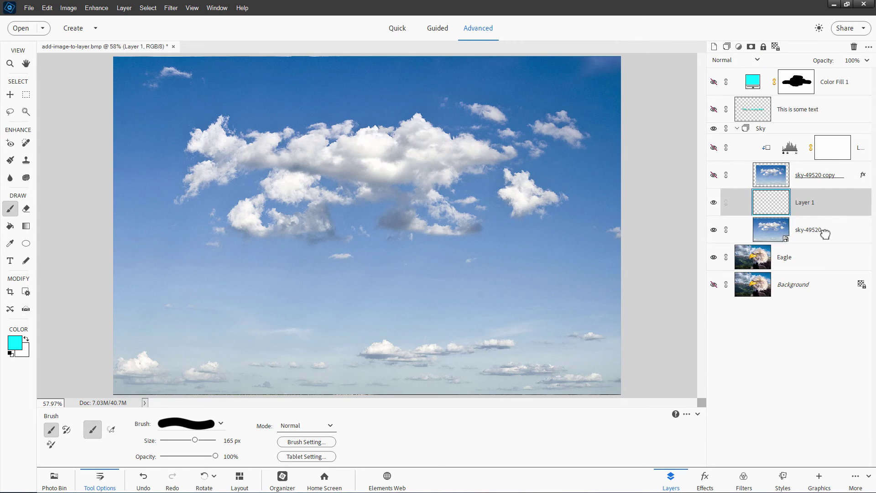
{"action": "left_click_drag", "start_coordinate": [825, 234], "coordinate": [826, 235]}
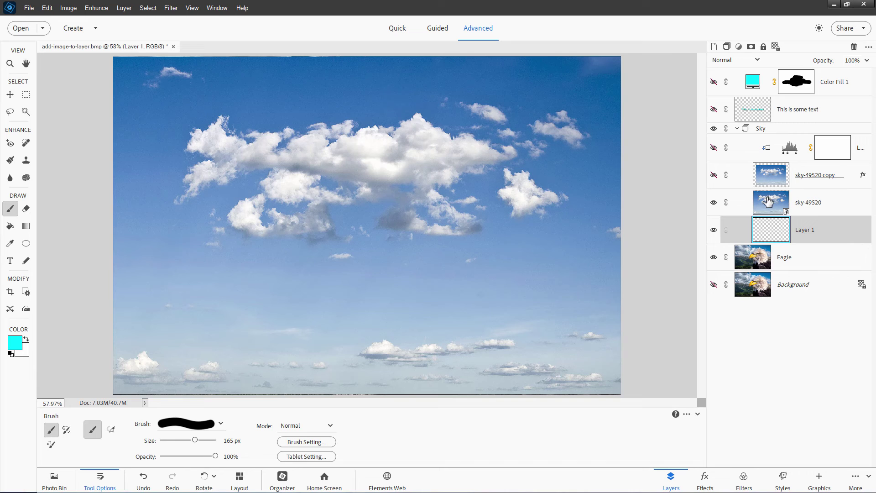
Place black "Lorem Ipsum" placeholder text on the blank layer across the image's center, and hide the sky-49520 layer.
{"action": "left_click", "coordinate": [19, 264]}
{"action": "left_click", "coordinate": [264, 443]}
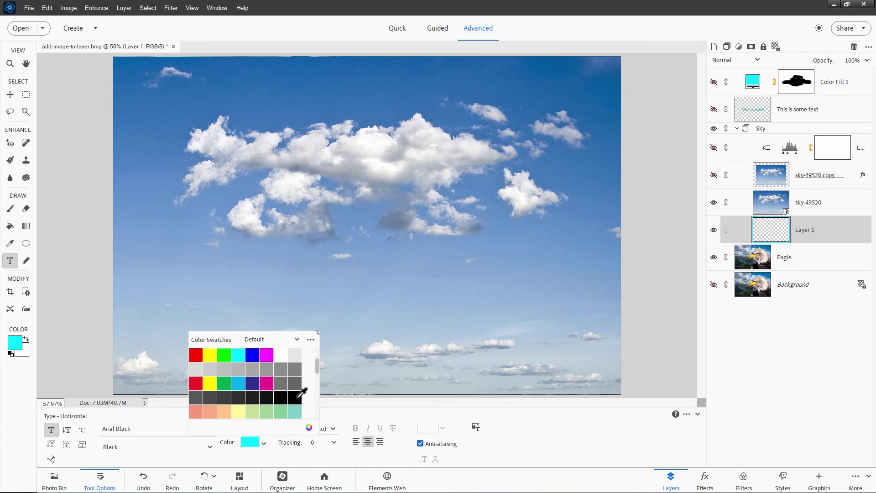
{"action": "left_click", "coordinate": [298, 397]}
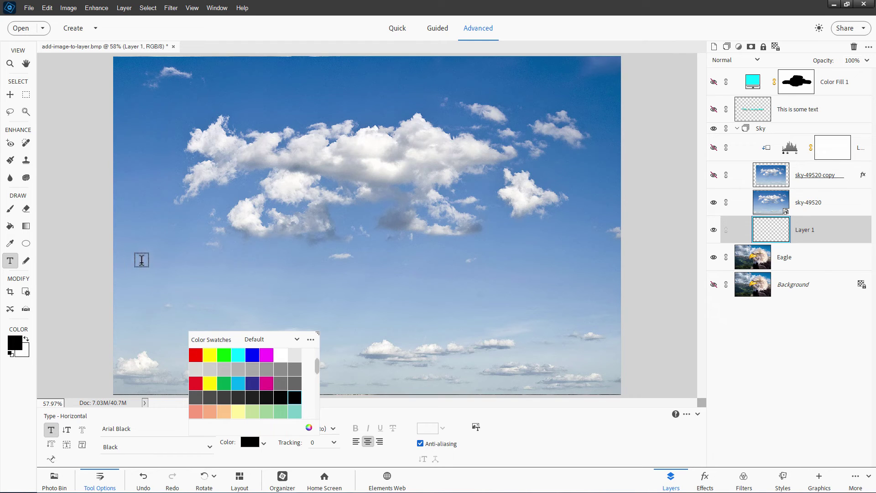
{"action": "left_click", "coordinate": [355, 220]}
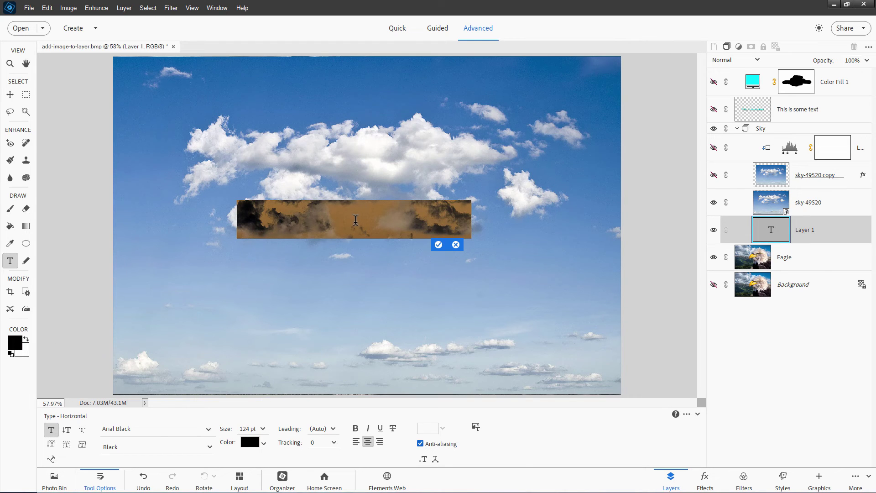
{"action": "left_click", "coordinate": [10, 95]}
{"action": "left_click", "coordinate": [714, 202]}
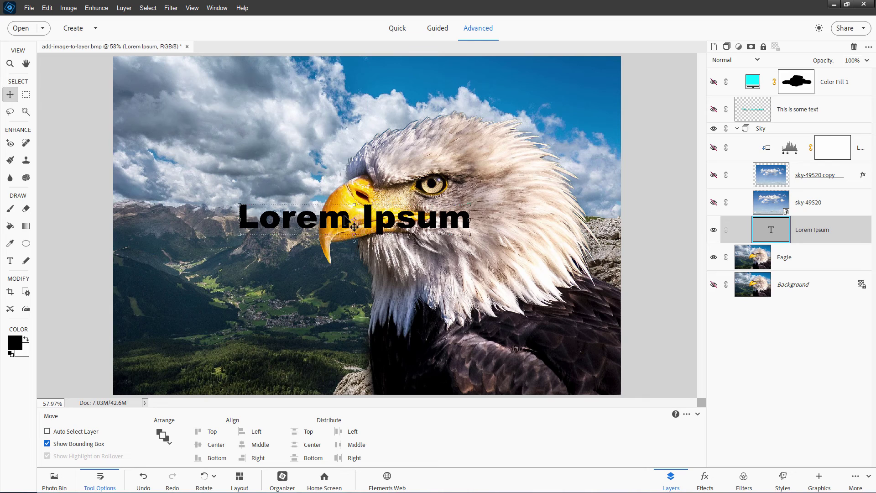
Replace the placeholder text with the single letter "L".
{"action": "double_click", "coordinate": [370, 218]}
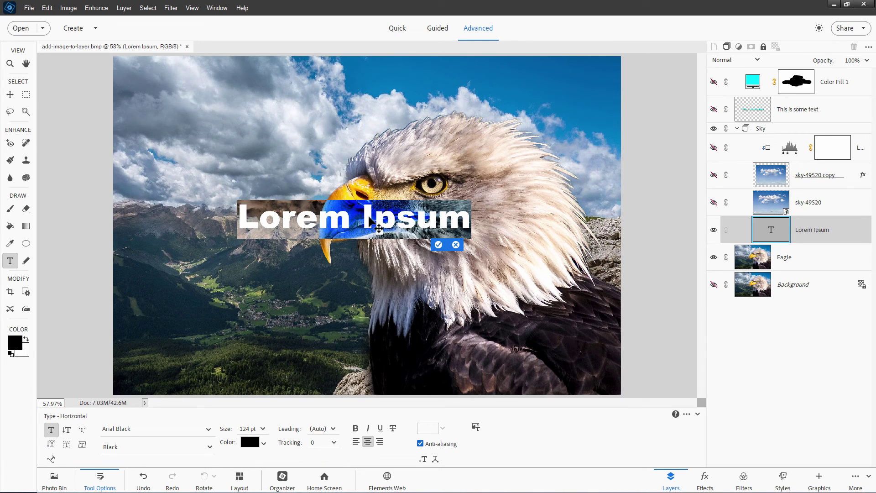
{"action": "type", "text": "L"}
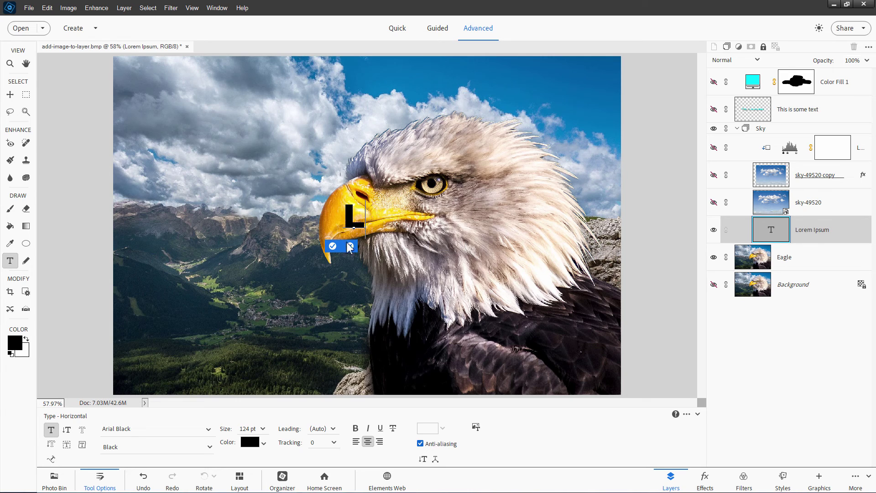
{"action": "left_click", "coordinate": [333, 247]}
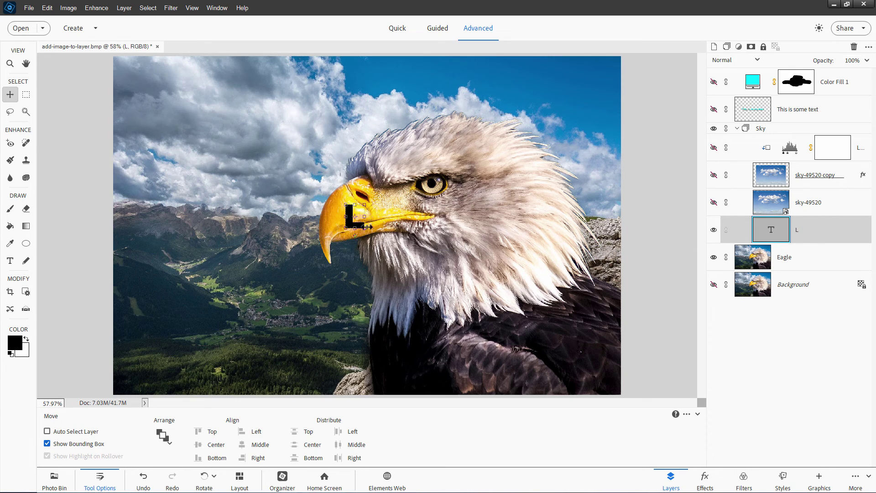
Enlarge the letter L to cover more than half the image height, over the eagle's beak.
{"action": "left_click_drag", "start_coordinate": [365, 228], "coordinate": [441, 367]}
{"action": "left_click_drag", "start_coordinate": [345, 200], "coordinate": [201, 92]}
{"action": "left_click", "coordinate": [409, 375]}
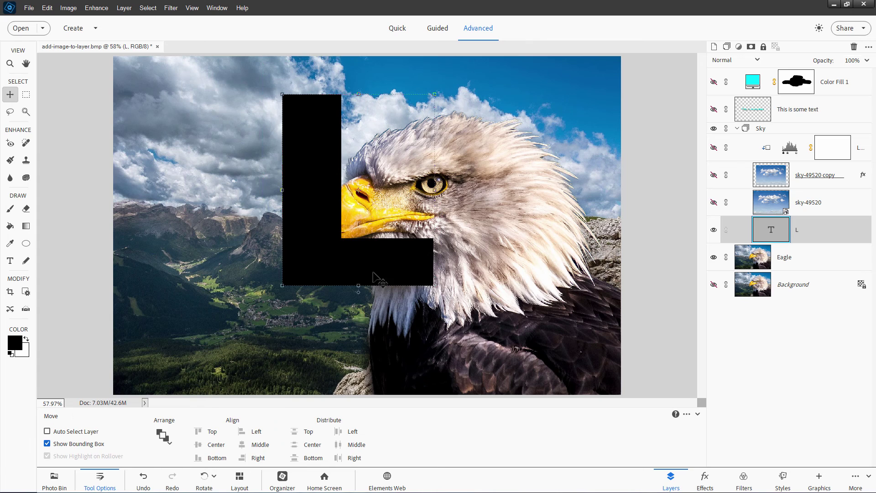
Show the sky-49520 layer, clip it to the L text layer, and move the letter L left so its stem clears the eagle's beak.
{"action": "left_click_drag", "start_coordinate": [373, 267], "coordinate": [383, 289]}
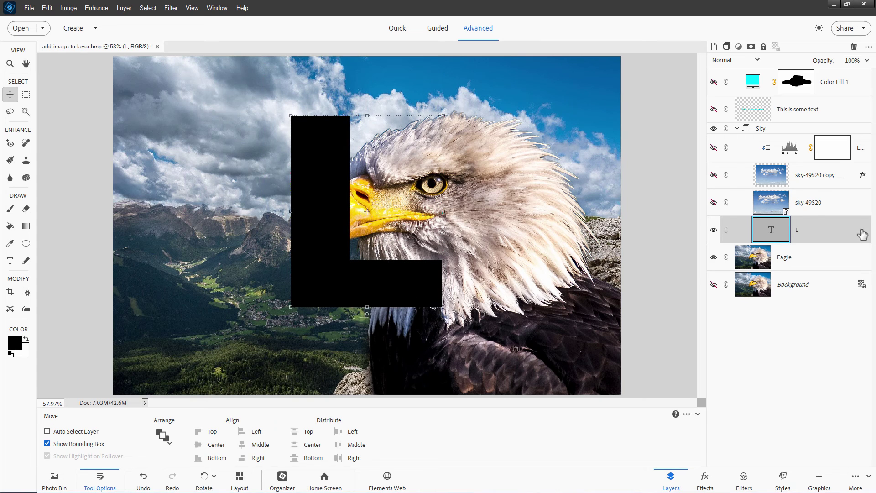
{"action": "left_click", "coordinate": [714, 202]}
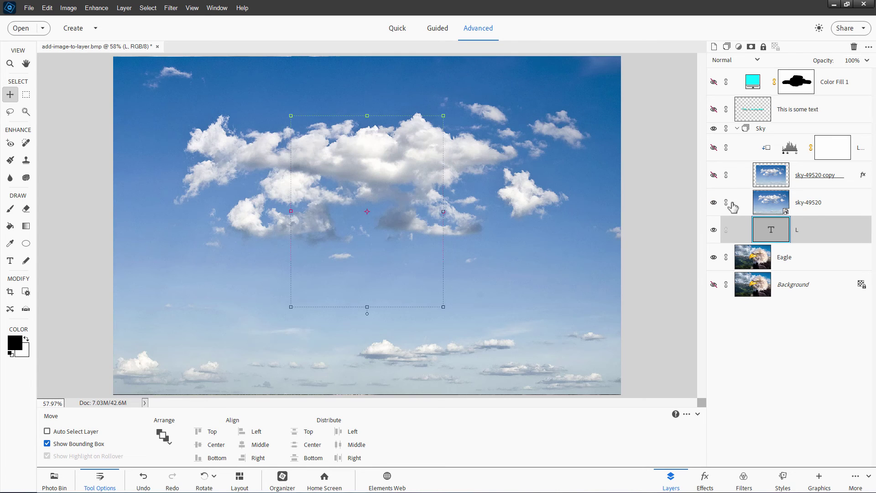
{"action": "left_click", "coordinate": [814, 205]}
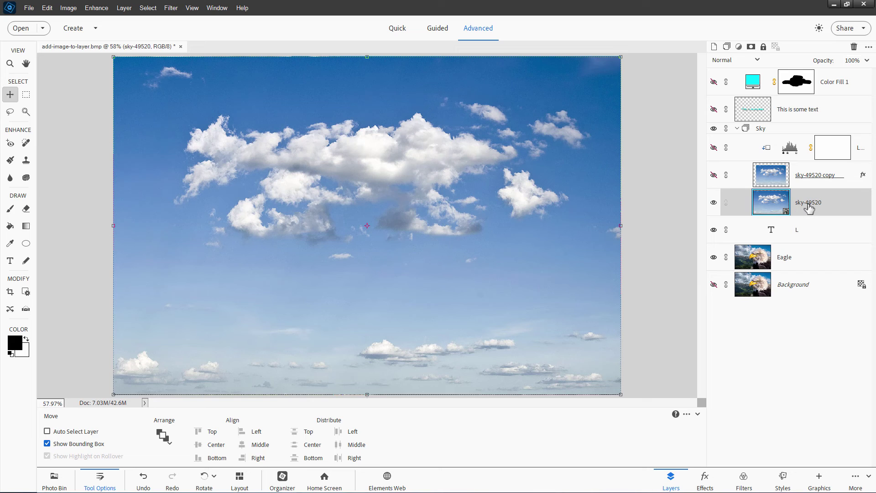
{"action": "right_click", "coordinate": [808, 207]}
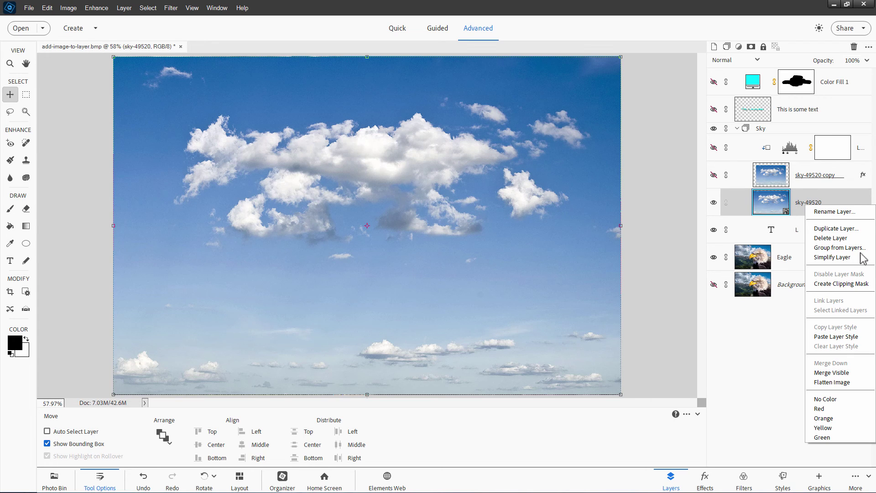
{"action": "left_click", "coordinate": [853, 283]}
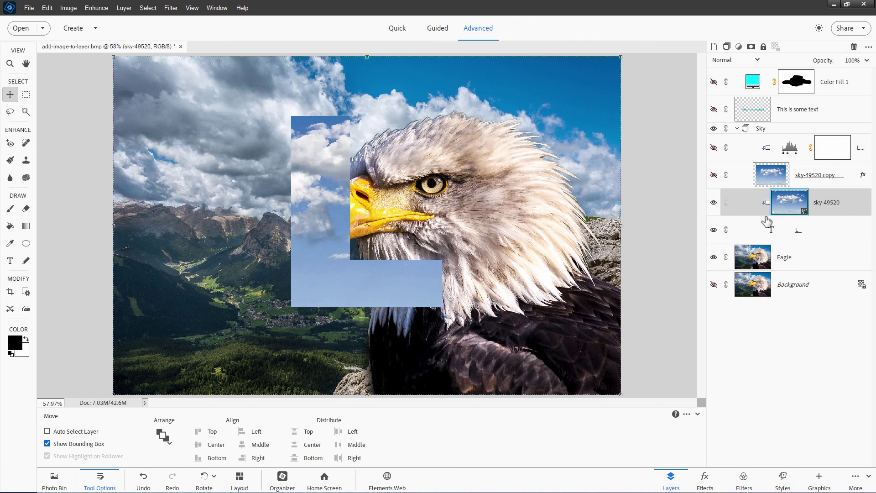
{"action": "left_click", "coordinate": [806, 232]}
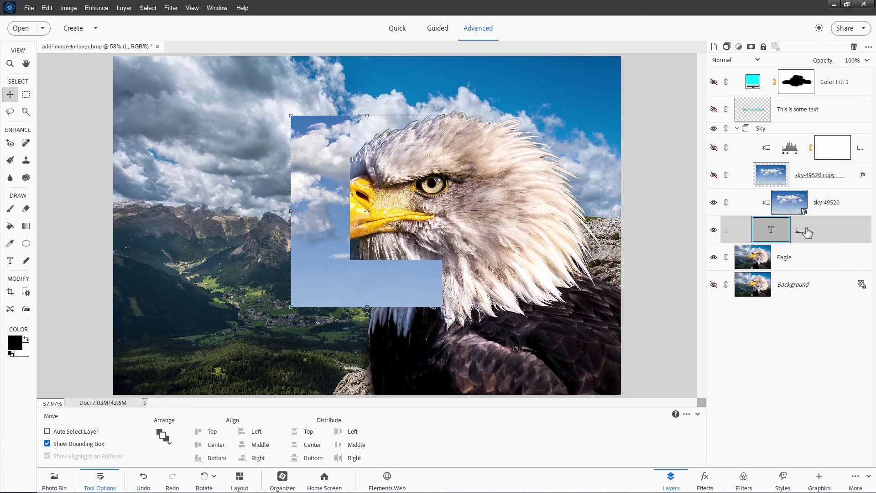
{"action": "left_click_drag", "start_coordinate": [360, 279], "coordinate": [292, 280]}
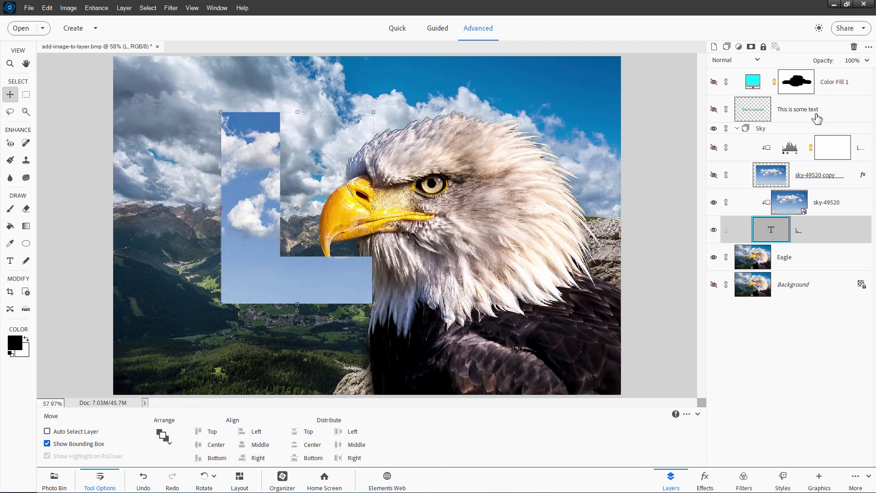
Copy the layer style of the sky-49520 copy layer and paste it onto the L text layer.
{"action": "right_click", "coordinate": [815, 176]}
{"action": "left_click", "coordinate": [840, 313]}
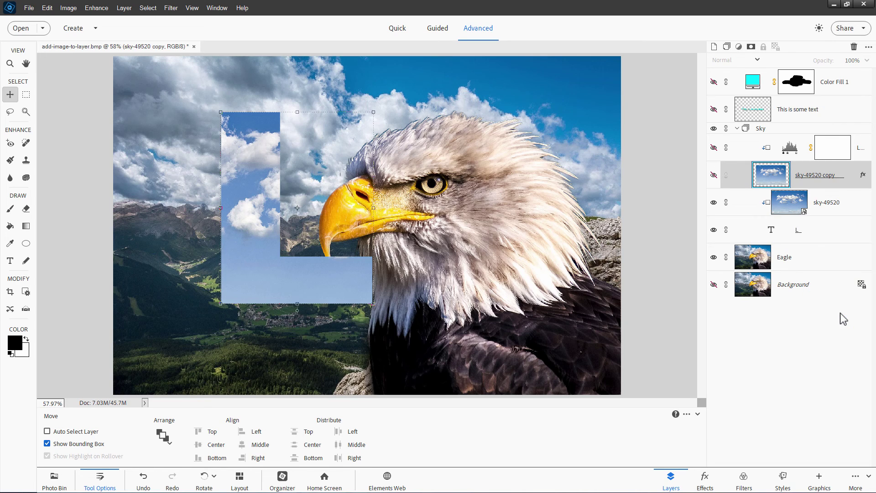
{"action": "left_click", "coordinate": [806, 235]}
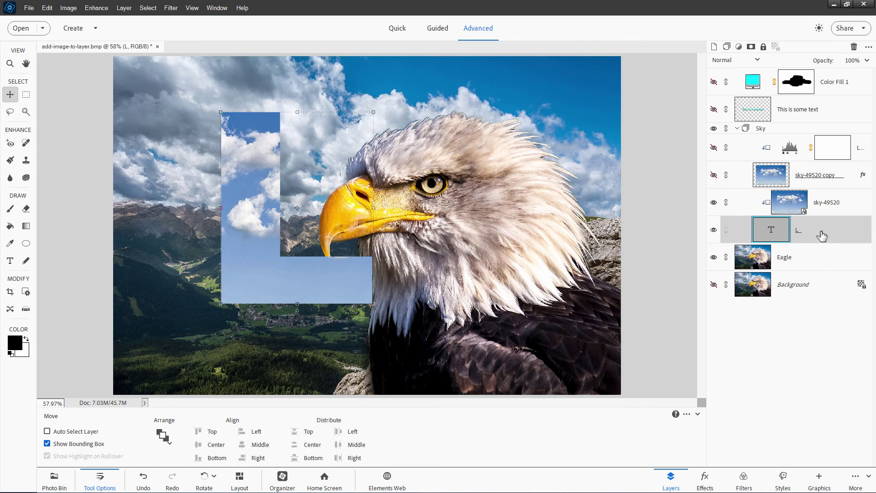
{"action": "right_click", "coordinate": [822, 235]}
{"action": "left_click", "coordinate": [838, 413]}
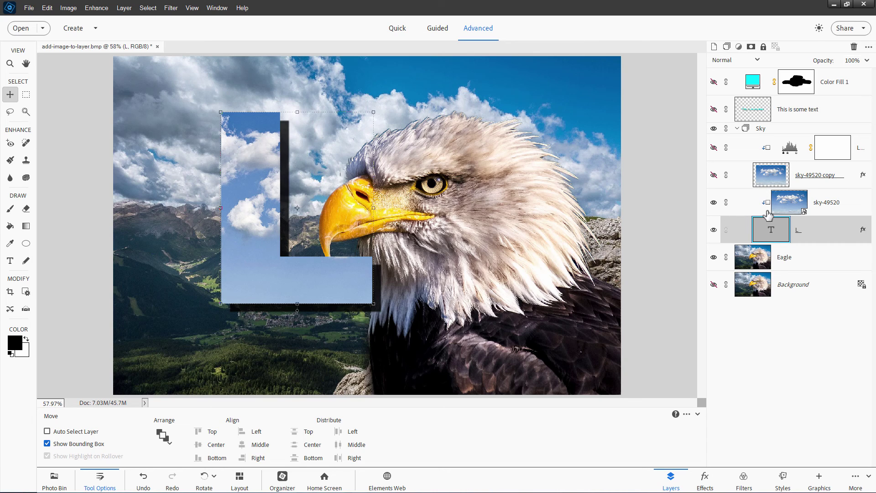
Select the sky-49520 copy, sky-49520 and L layers together and review the merge and flatten options available for them.
{"action": "left_click", "coordinate": [834, 174]}
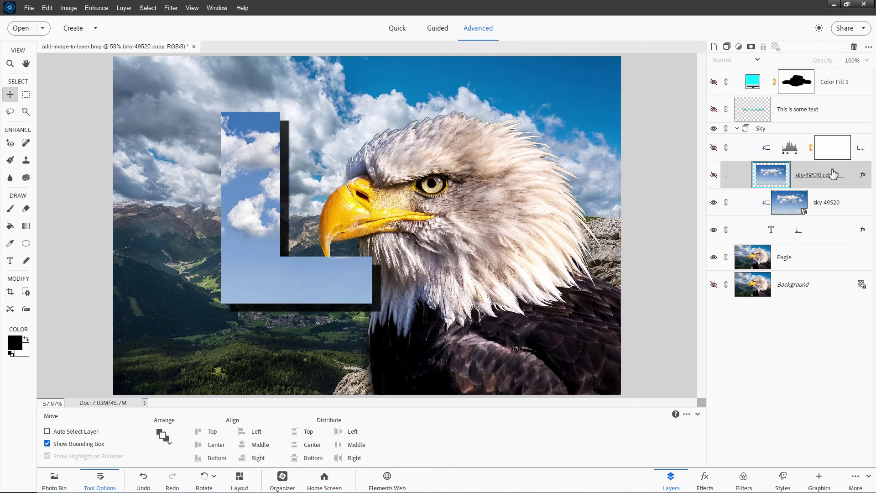
{"action": "left_click", "coordinate": [828, 230], "text": "shift"}
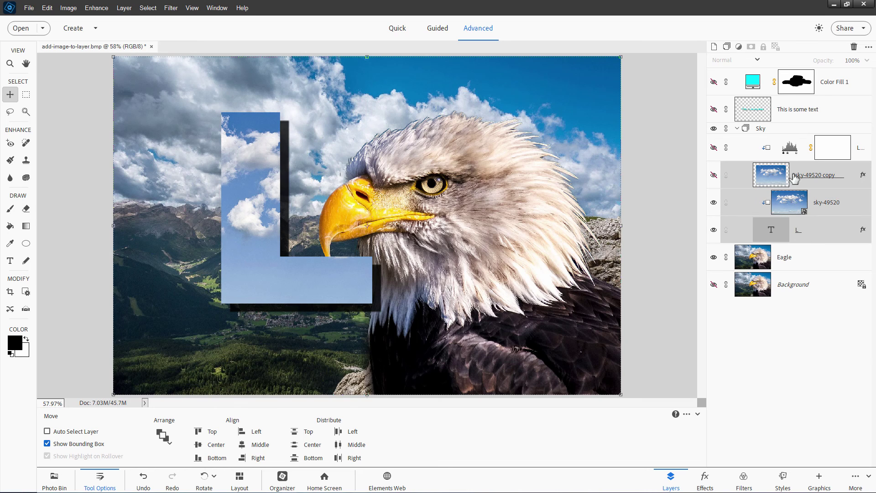
{"action": "right_click", "coordinate": [819, 206]}
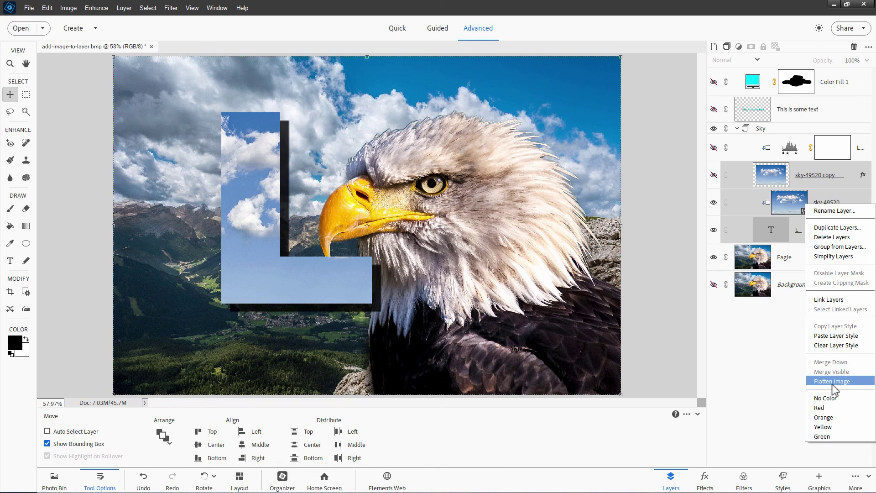
{"action": "left_click", "coordinate": [743, 341]}
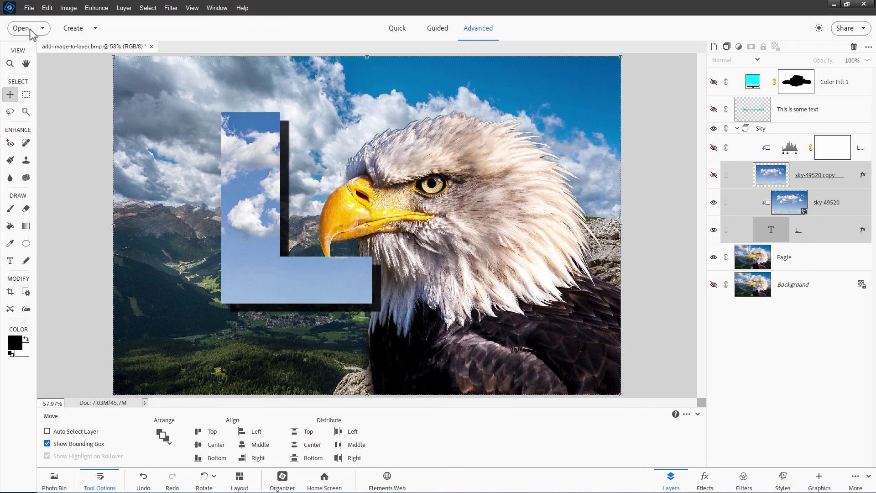
Save the image as the JPEG file add-image-to-layer.jpg in the PSE Essentials folder, with quality 10 (Maximum) and the Baseline Standard format.
{"action": "left_click", "coordinate": [28, 8]}
{"action": "left_click", "coordinate": [50, 106]}
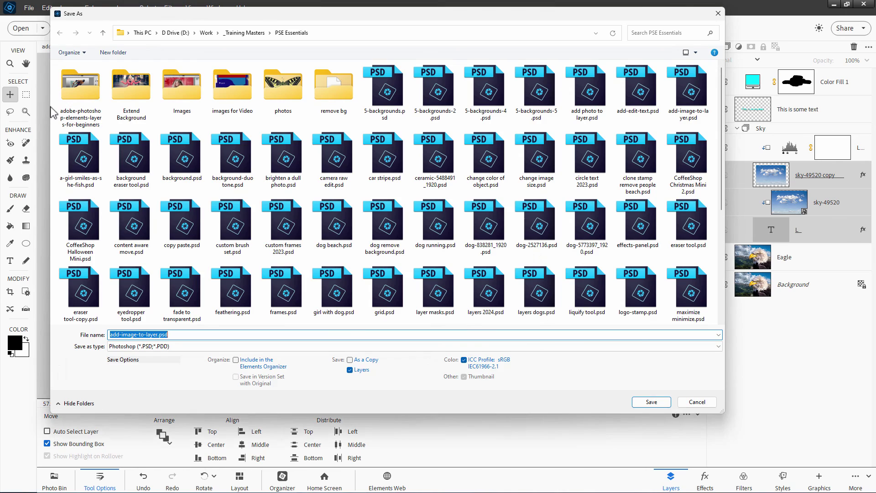
{"action": "left_click", "coordinate": [182, 347]}
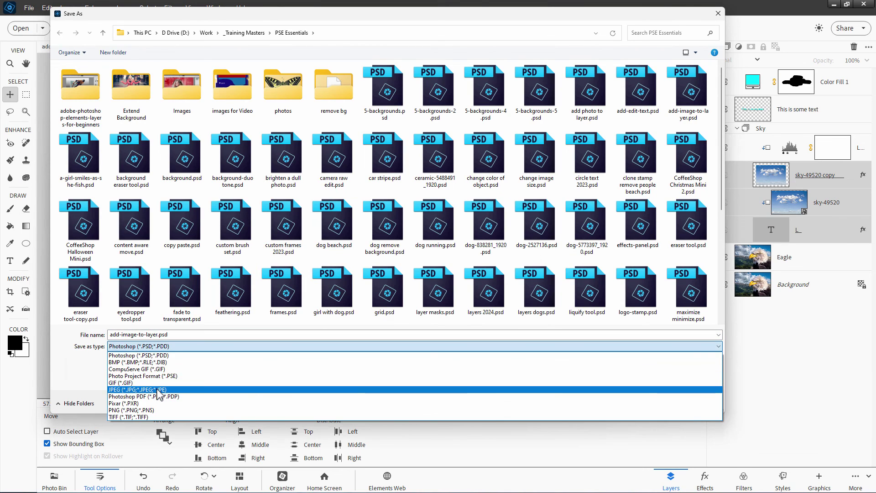
{"action": "left_click", "coordinate": [139, 366]}
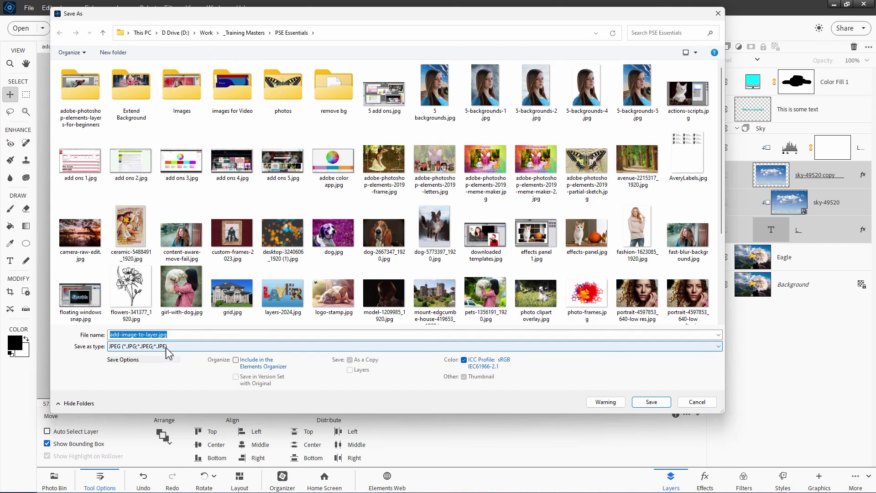
{"action": "left_click", "coordinate": [657, 404]}
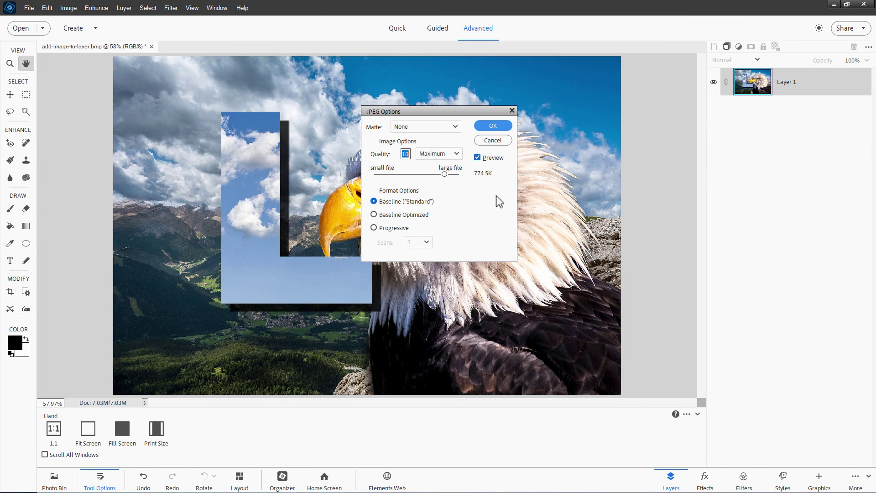
{"action": "left_click", "coordinate": [492, 126]}
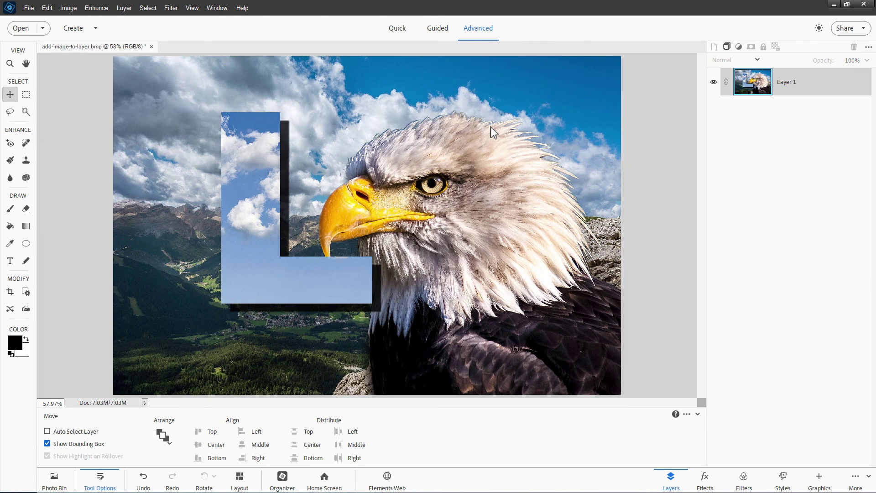